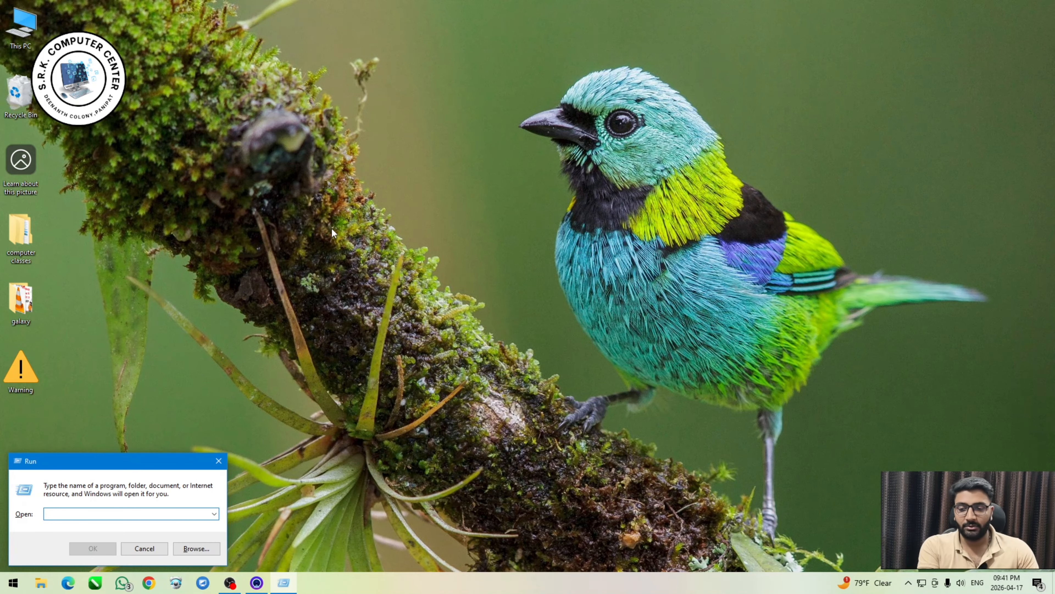
text(contorl)
key(Return)
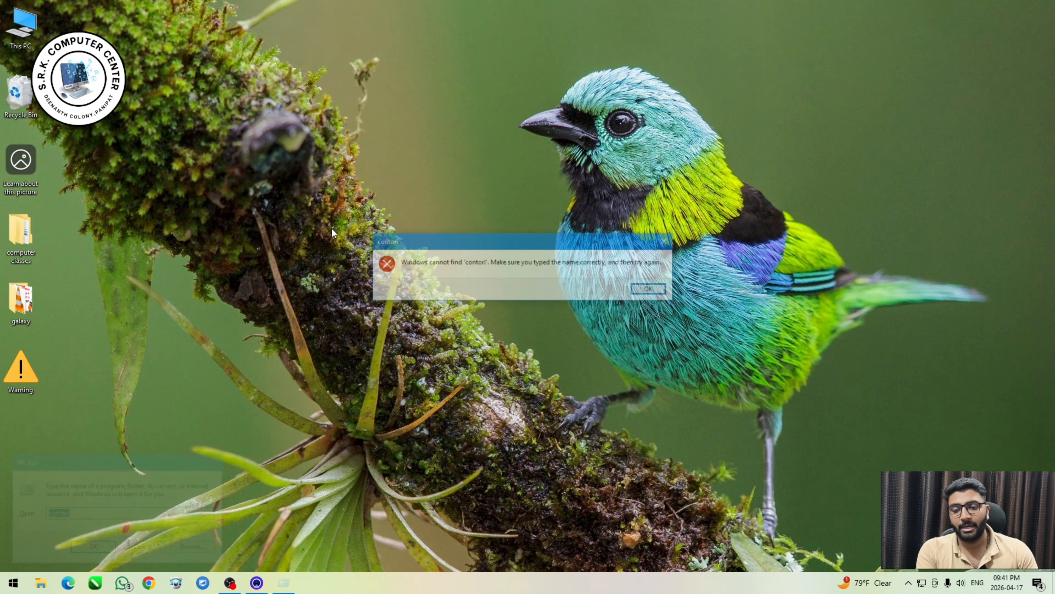
key(Return)
Open the Control Panel by running the command "control".
text(con)
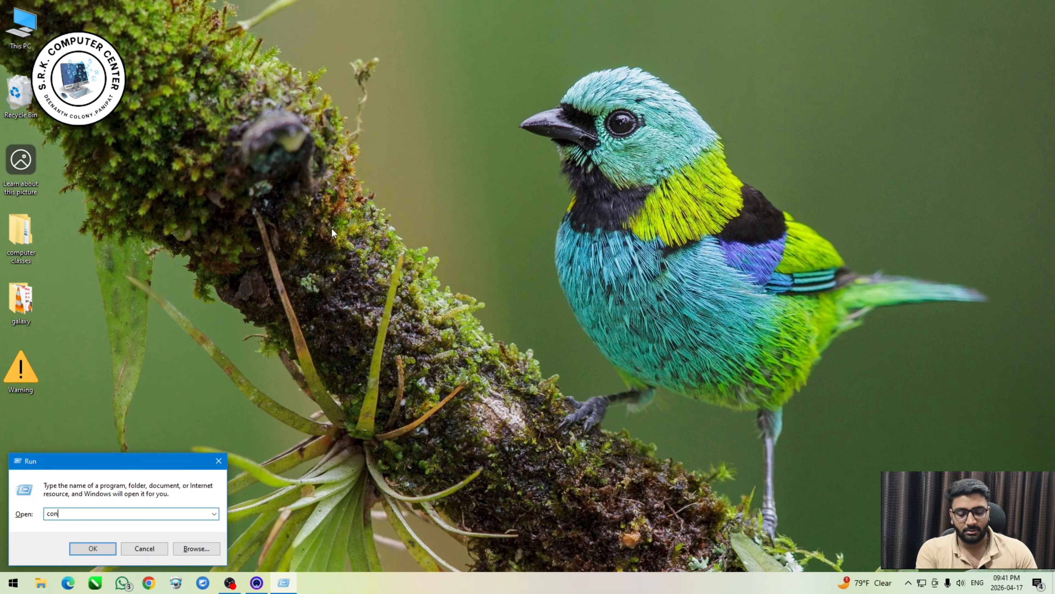
text(trol)
key(Return)
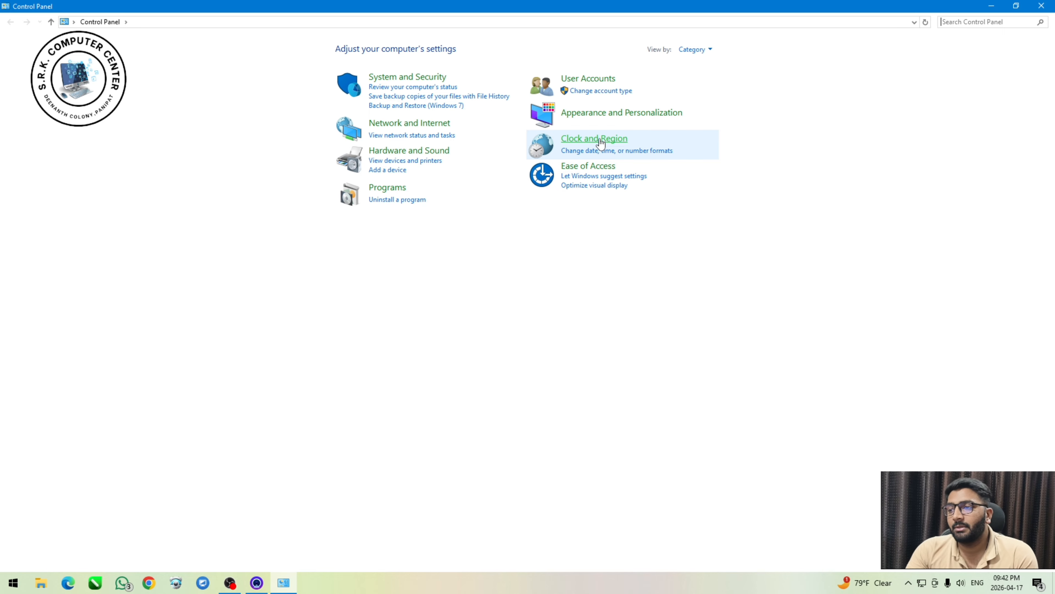
Open the Date and Time settings under Clock and Region and reposition the dialog.
click(601, 142)
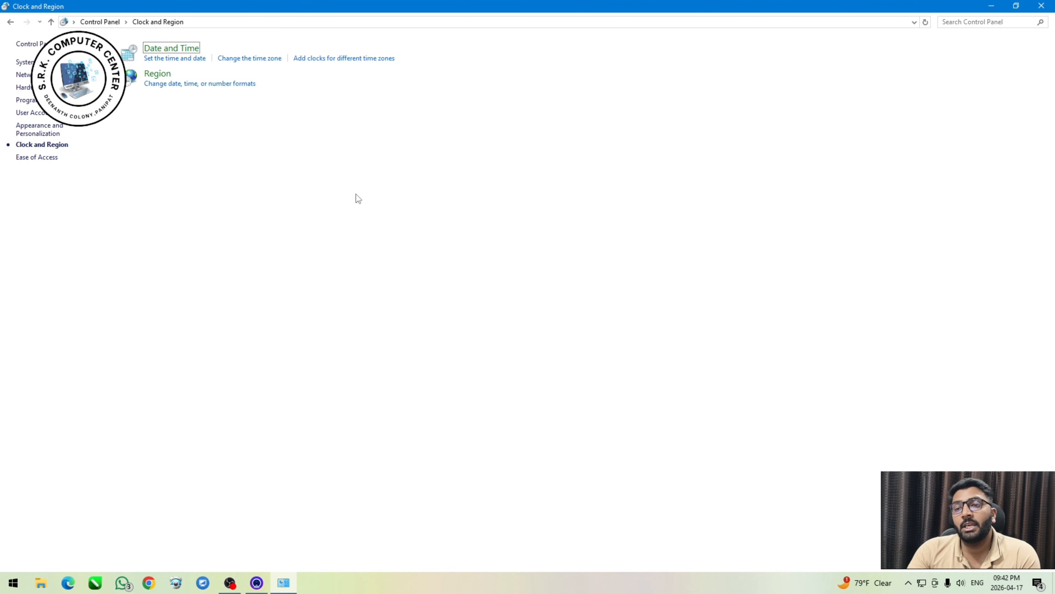
click(185, 51)
drag(246, 52, 414, 104)
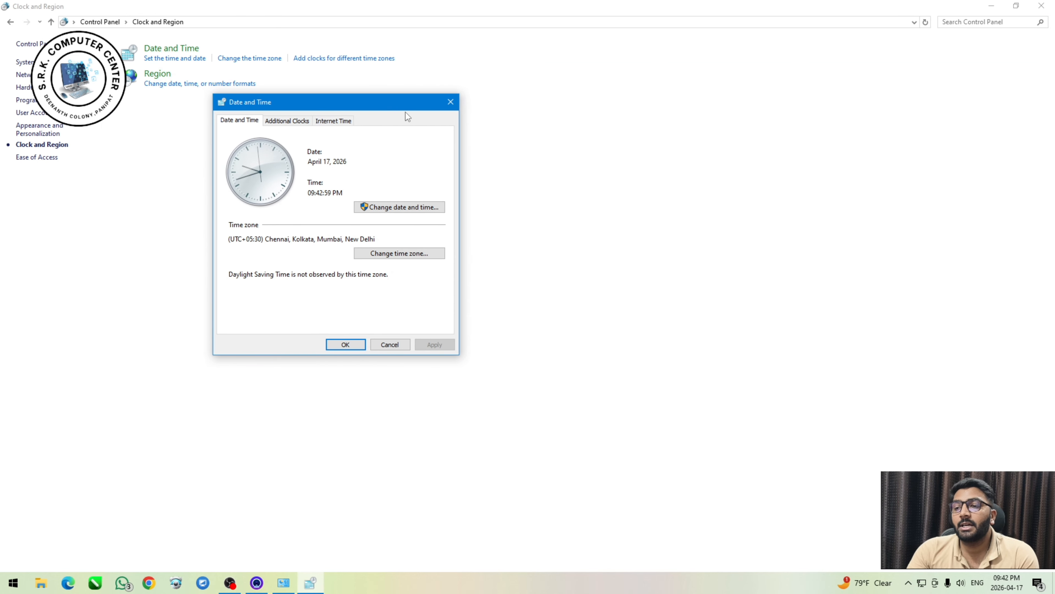
drag(316, 102, 430, 97)
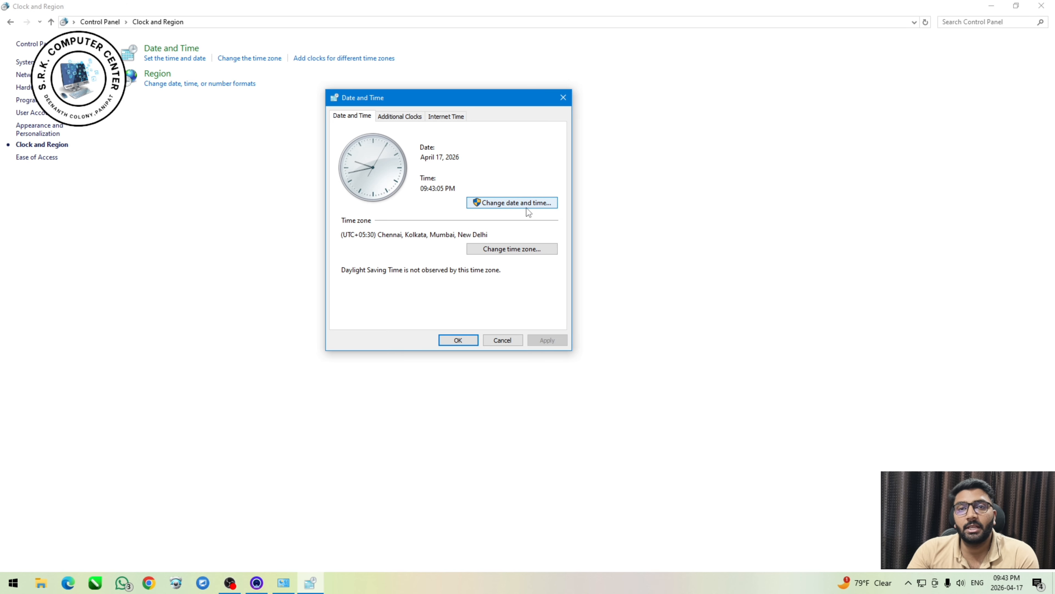
Review the list of available time zones and keep (UTC+05:30) Chennai, Kolkata, Mumbai, New Delhi.
click(499, 251)
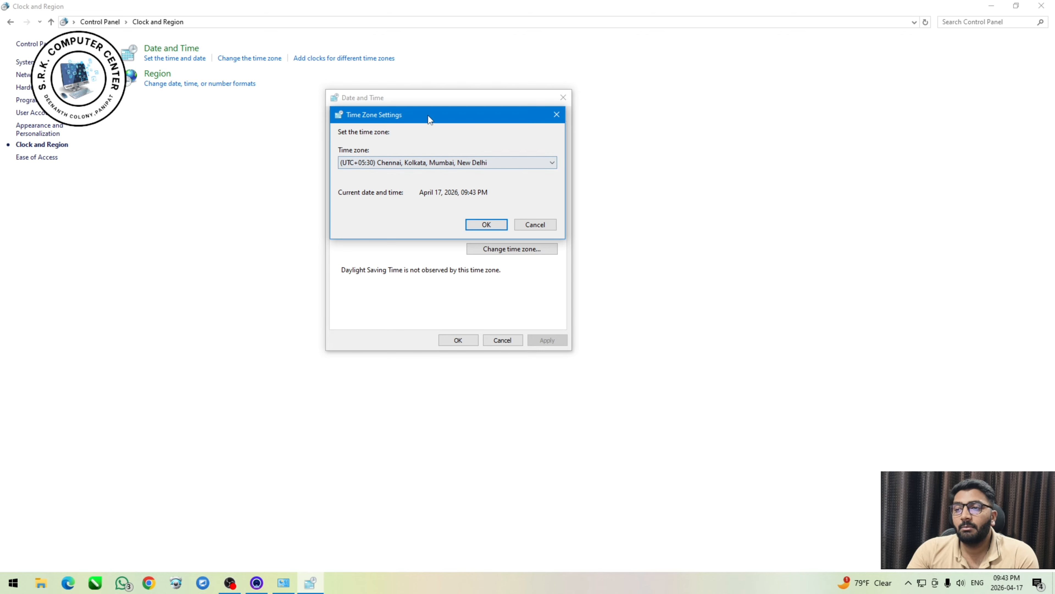
drag(443, 228, 430, 258)
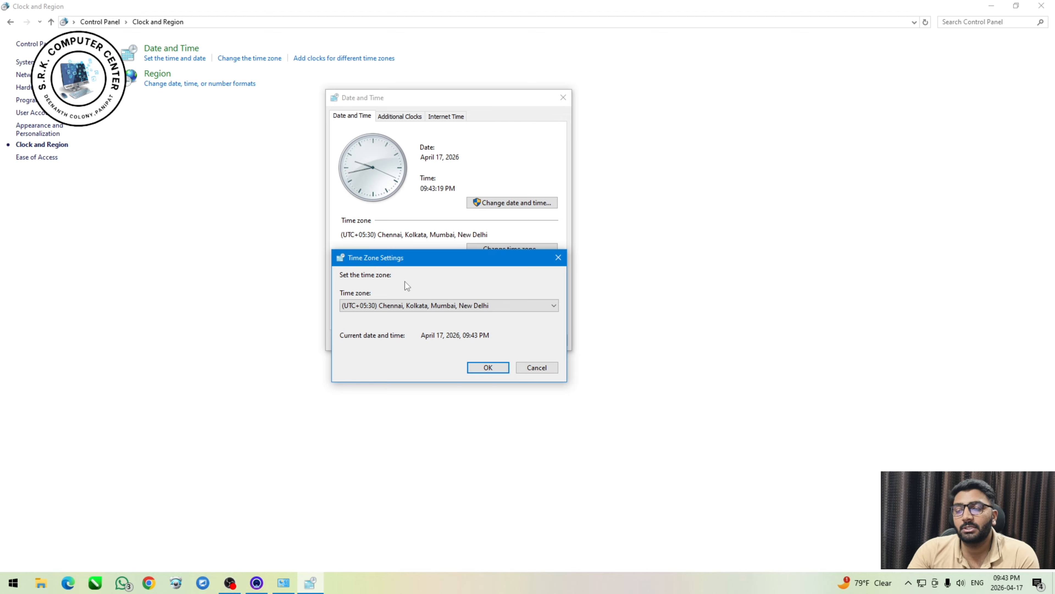
click(412, 306)
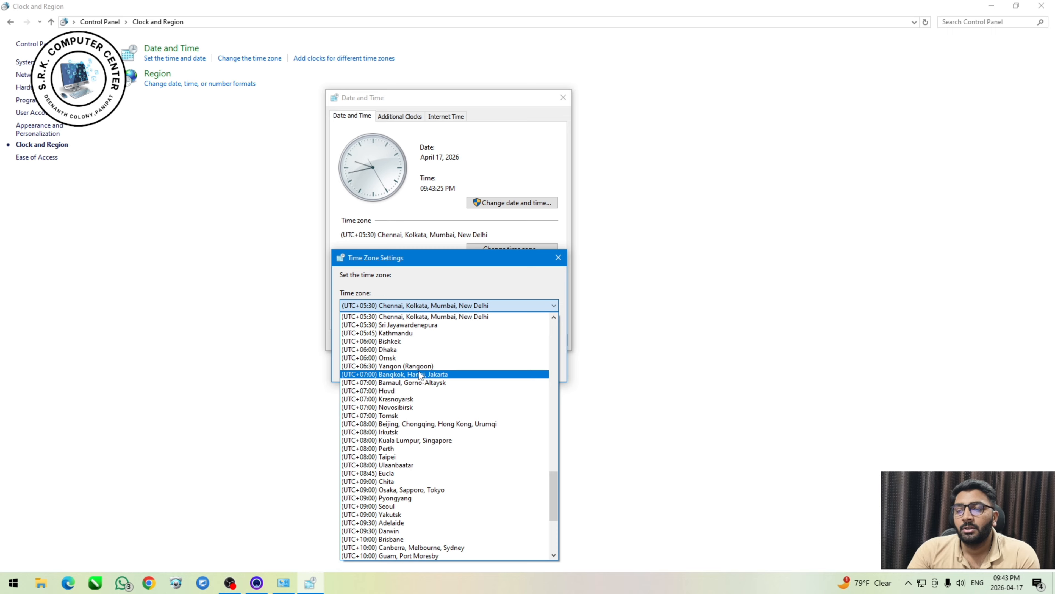
scroll(416, 416, down, 6)
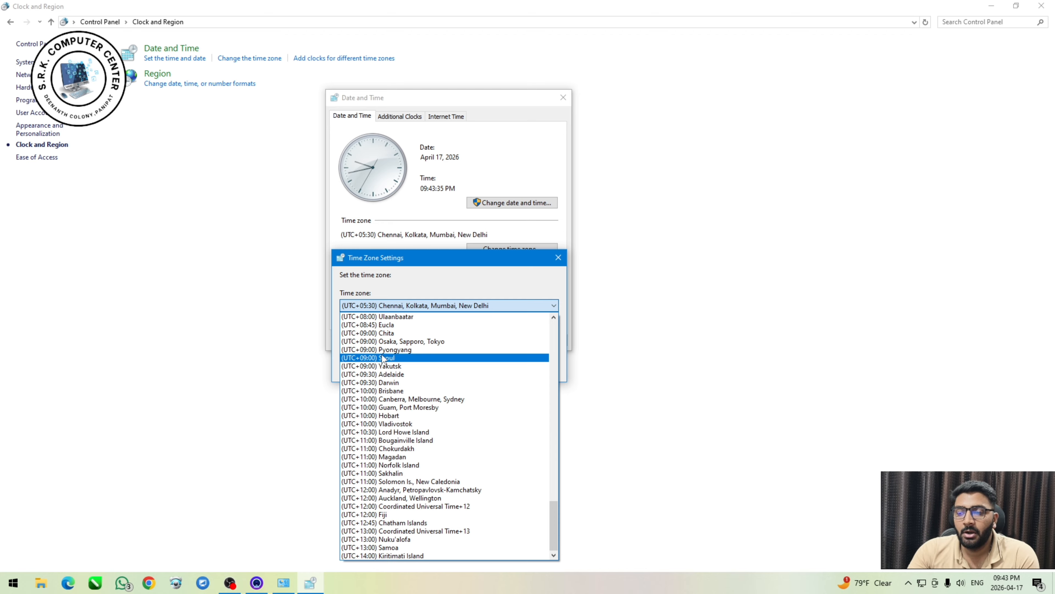
click(523, 306)
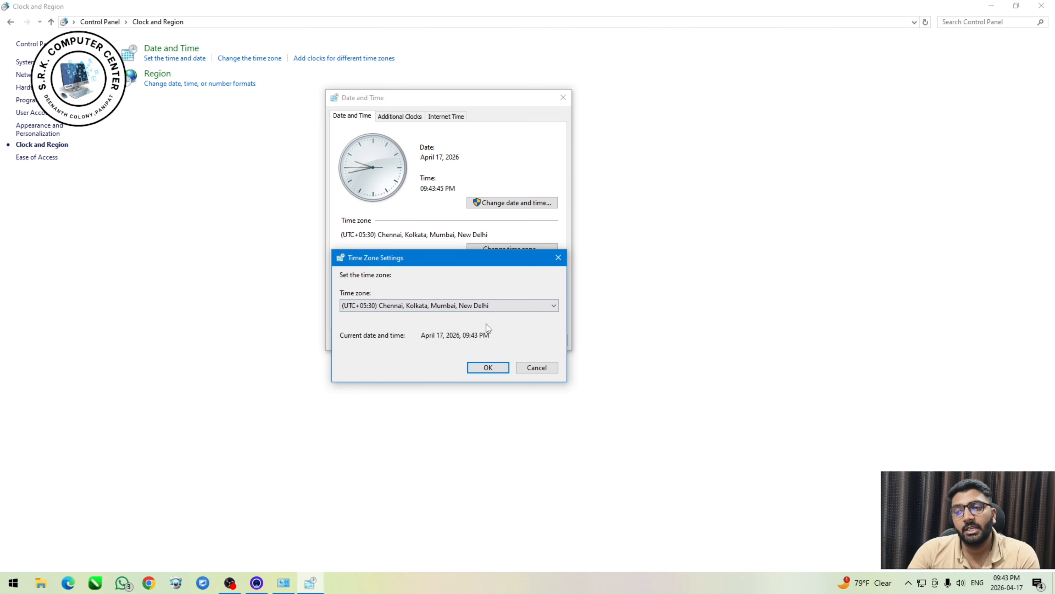
click(499, 370)
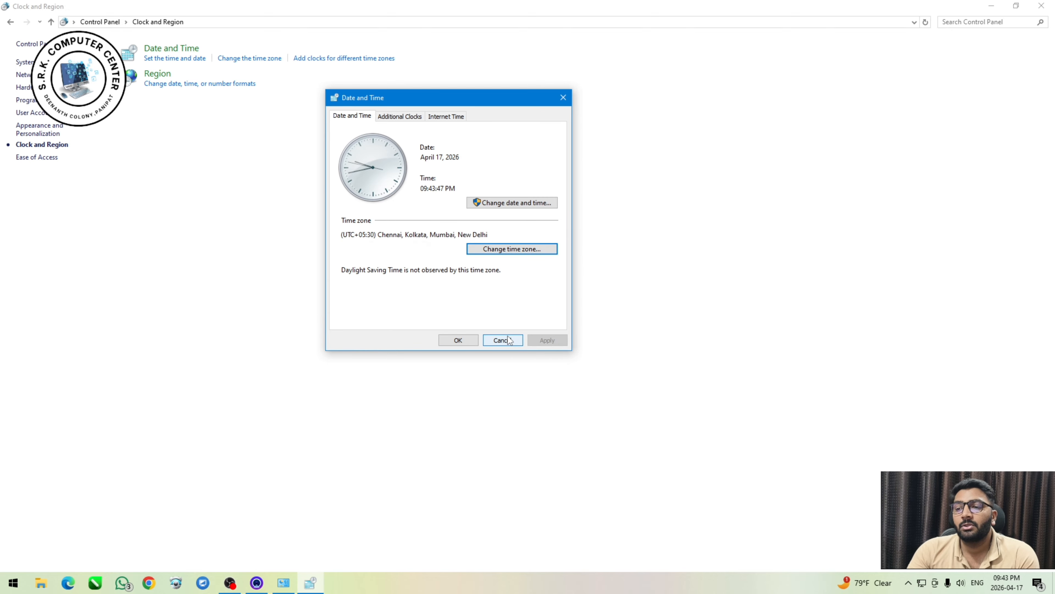
Select May 24, 2000 in the date and time settings calendar and put the hour value into editing.
click(499, 209)
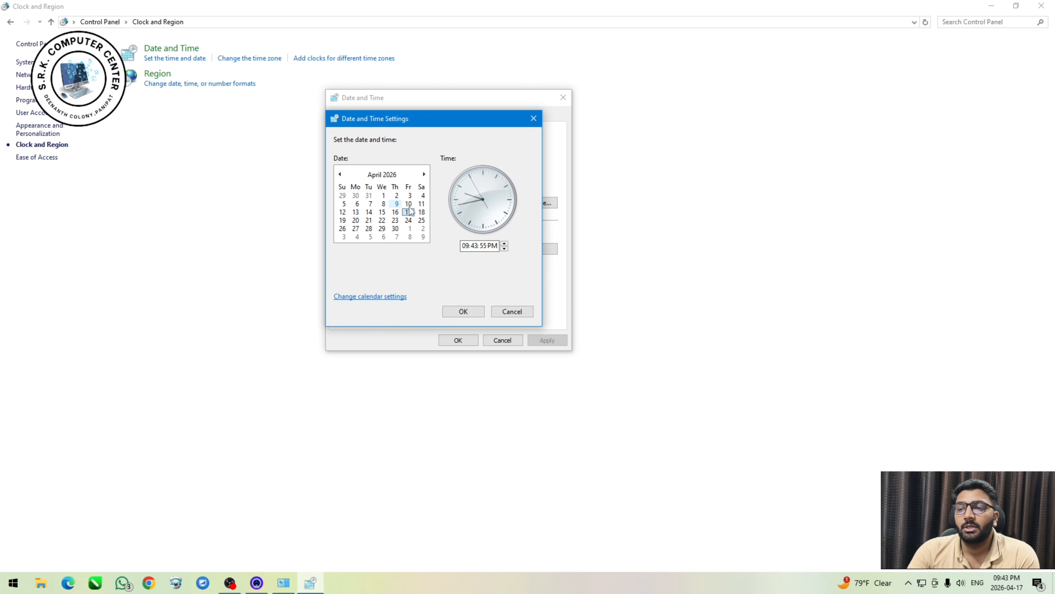
click(422, 212)
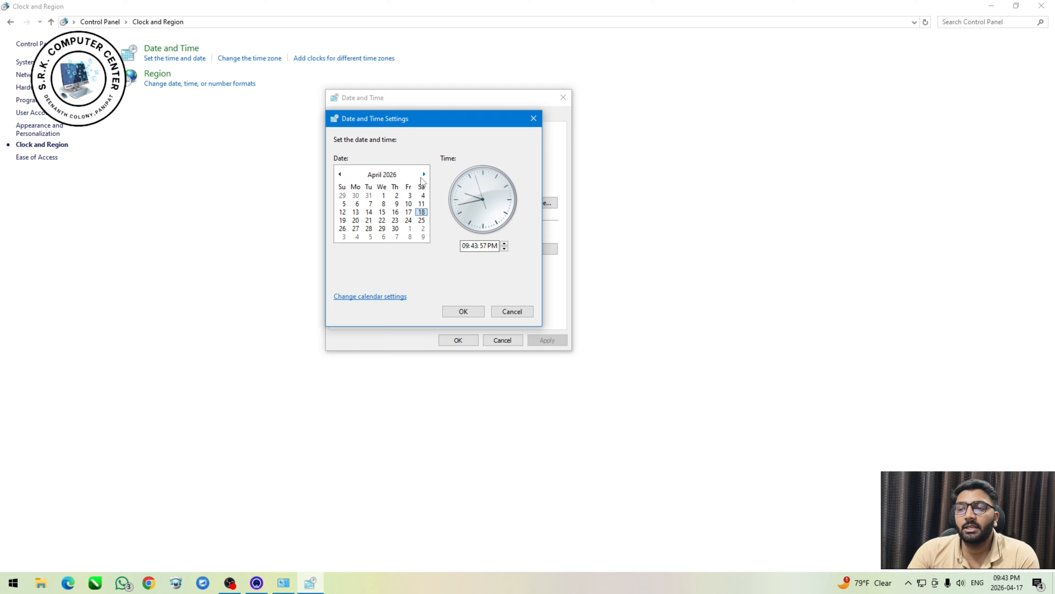
click(386, 175)
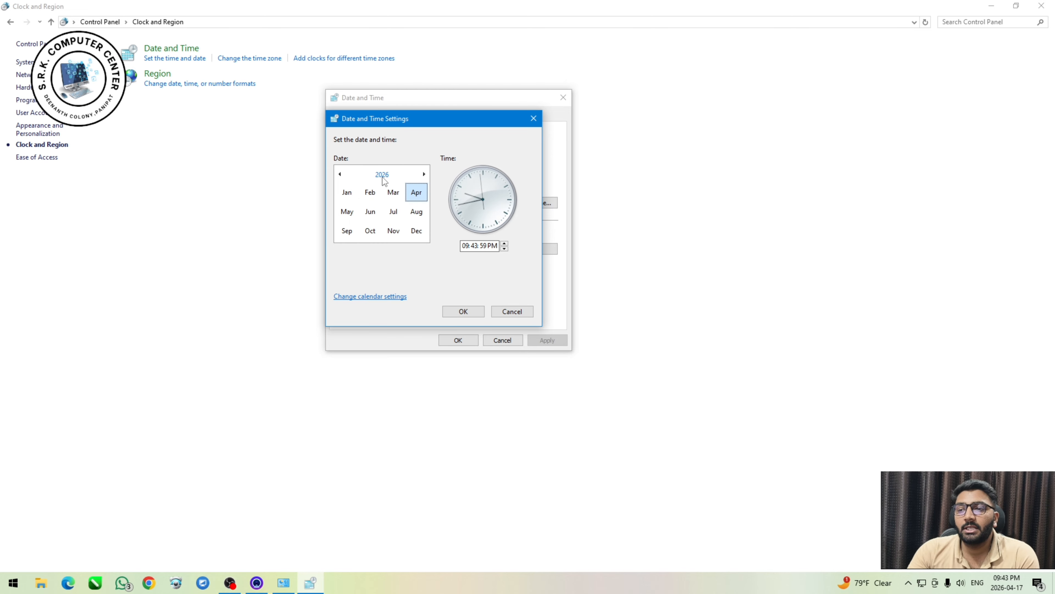
click(382, 175)
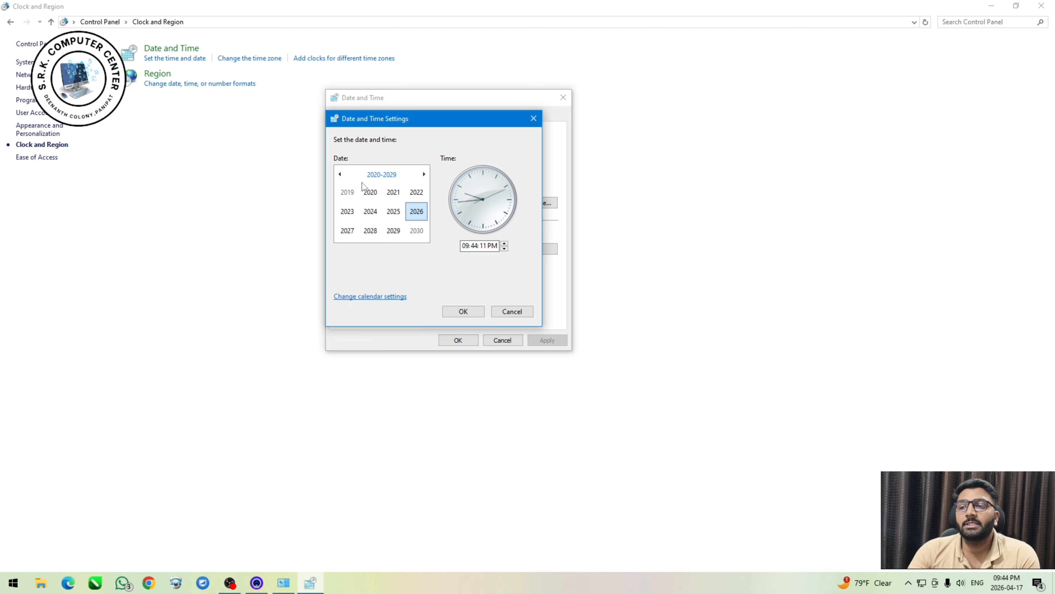
click(340, 174)
click(340, 174)
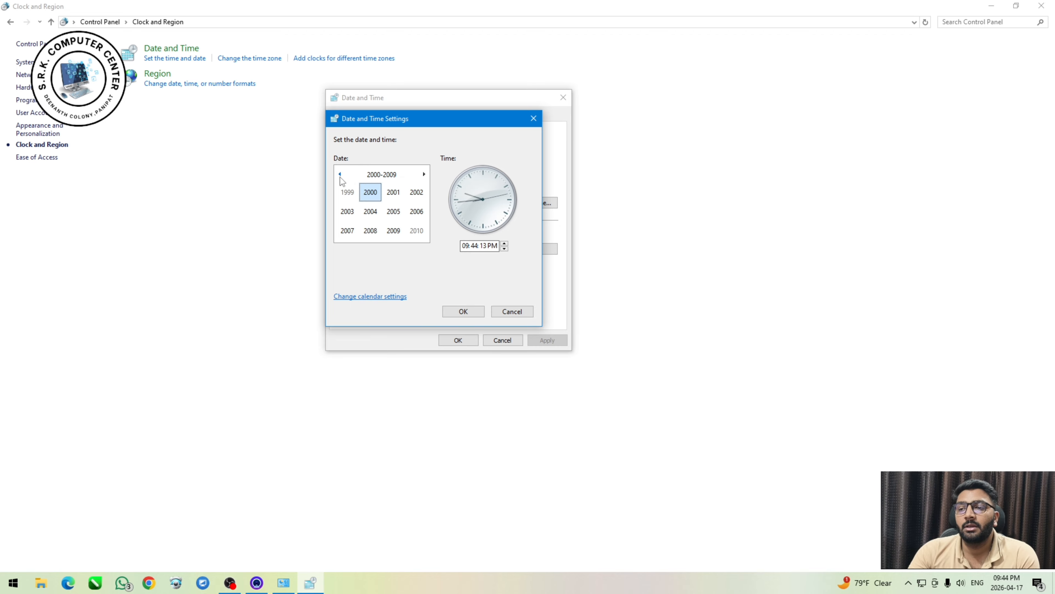
click(370, 192)
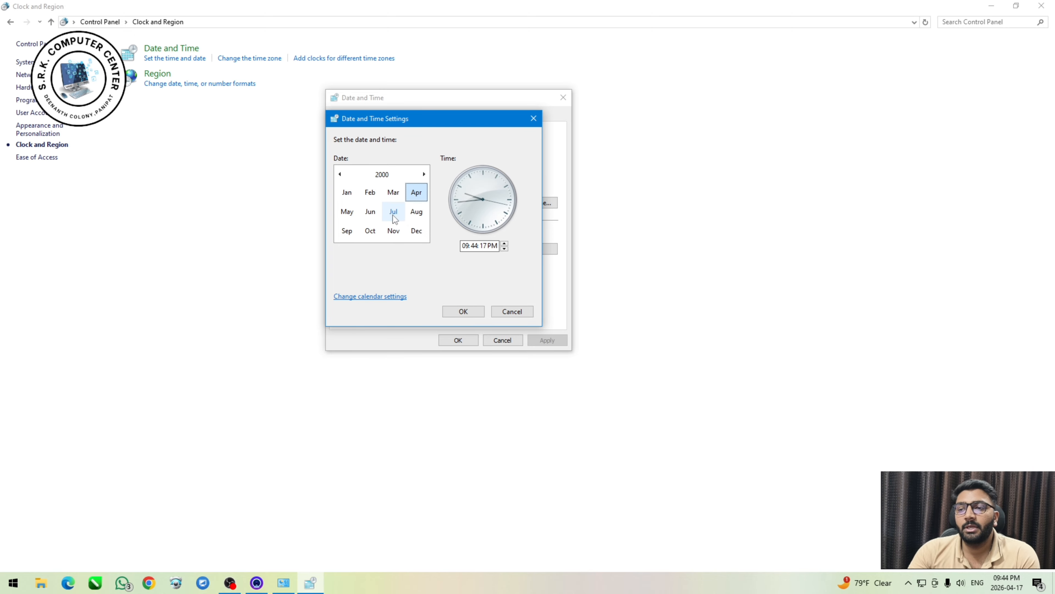
click(345, 213)
click(381, 220)
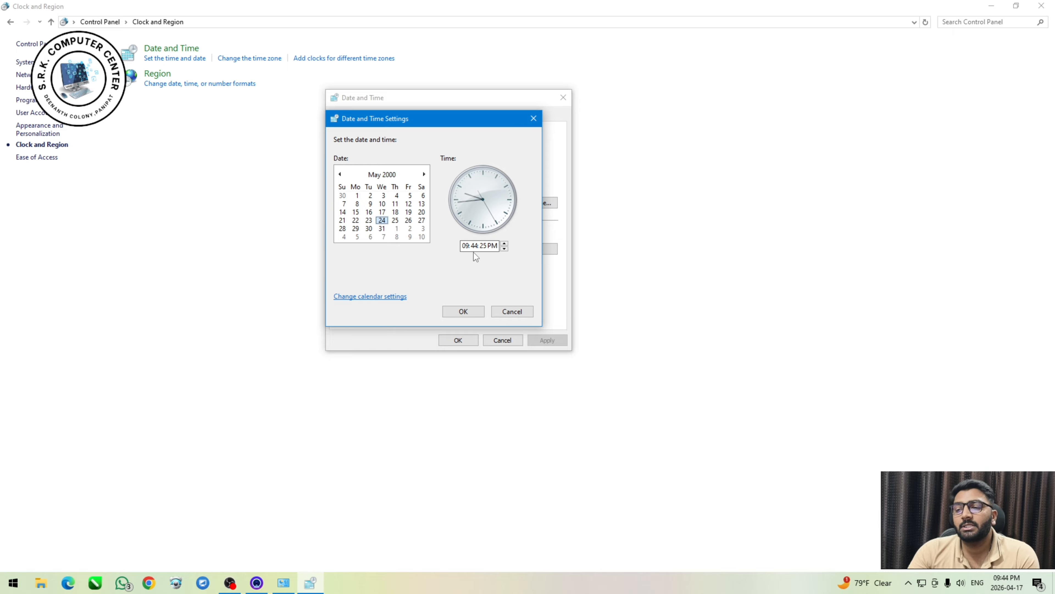
click(468, 245)
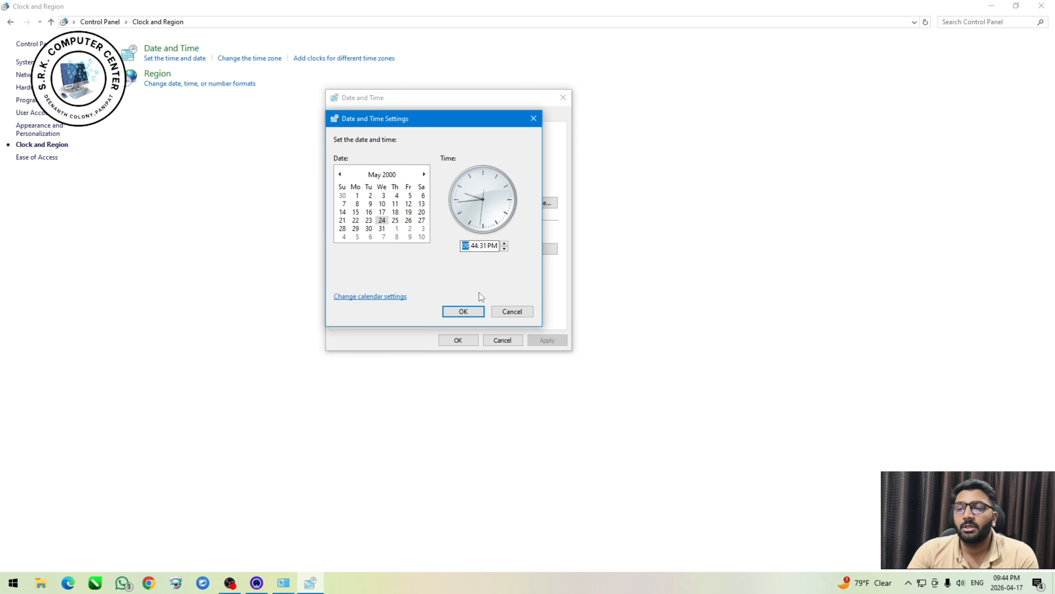
Open the calendar settings and place the Region dialog over the Date and Time dialog.
click(402, 296)
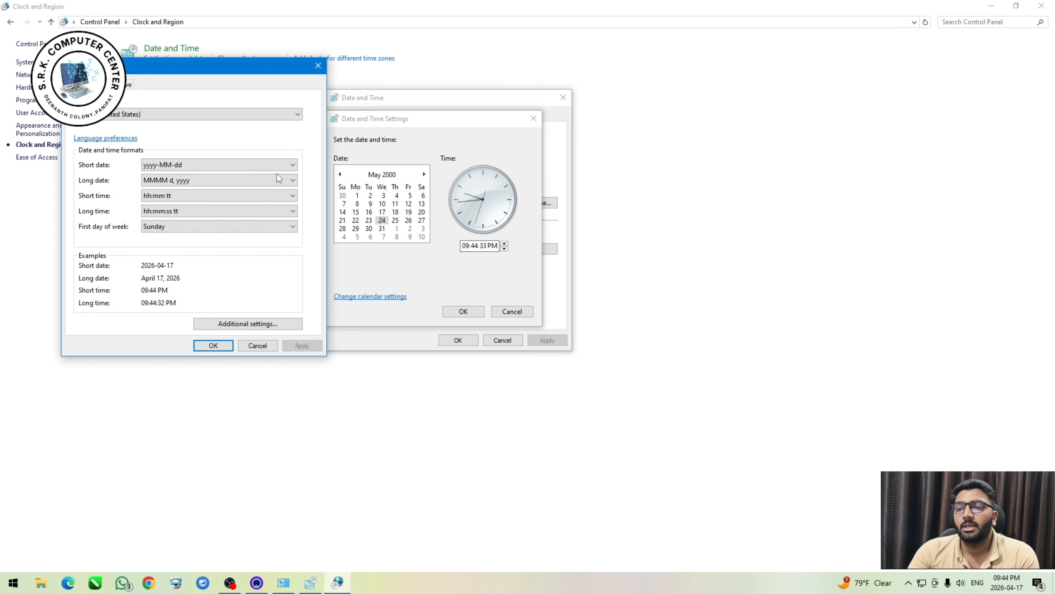
drag(167, 67, 577, 135)
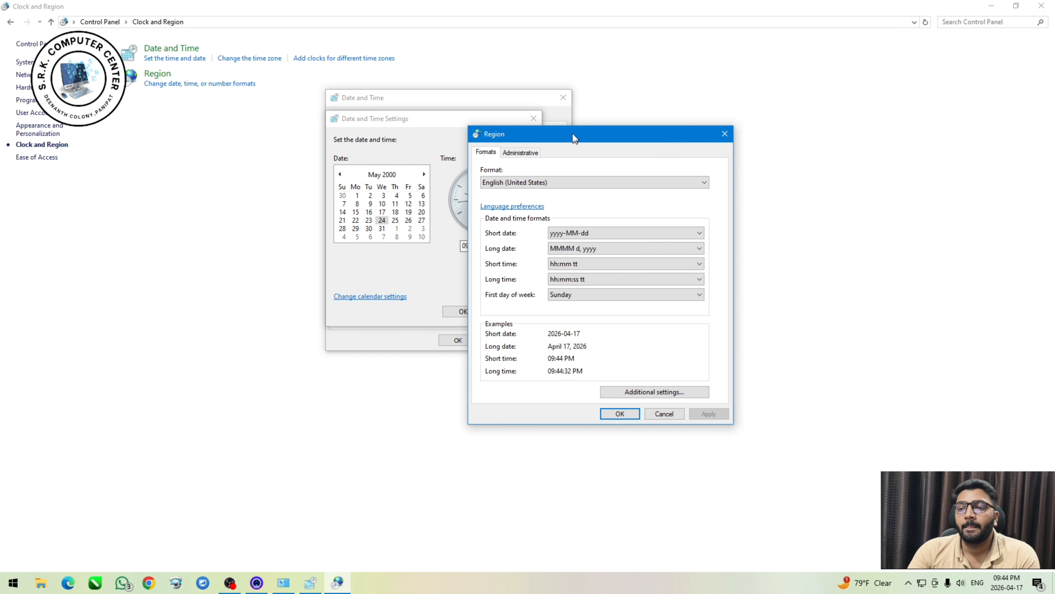
drag(512, 134, 370, 115)
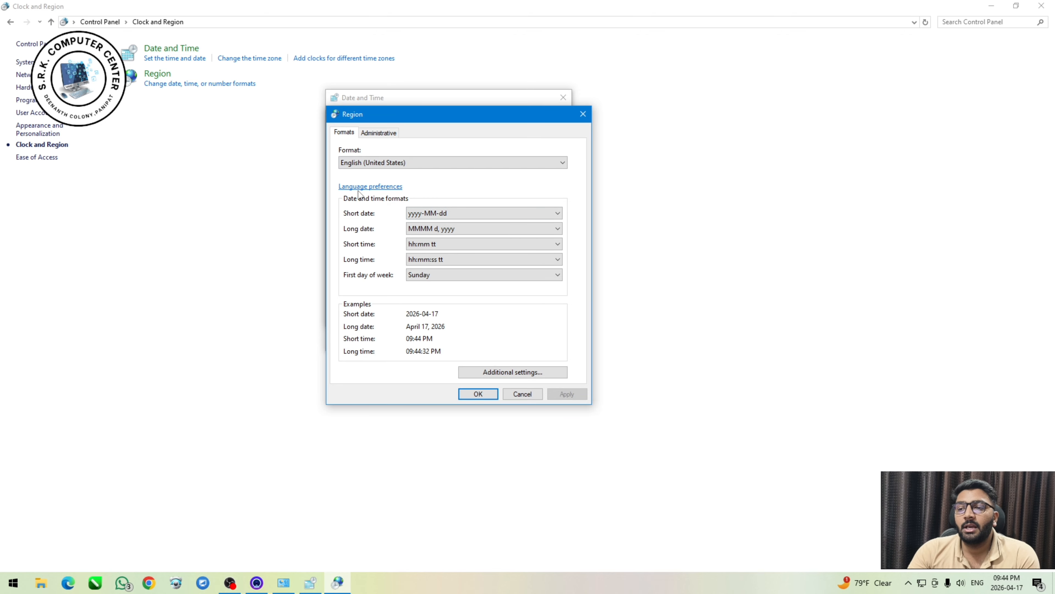
Browse the installable languages in the language preferences, select Cherokee, cancel the installation and close Settings.
click(393, 187)
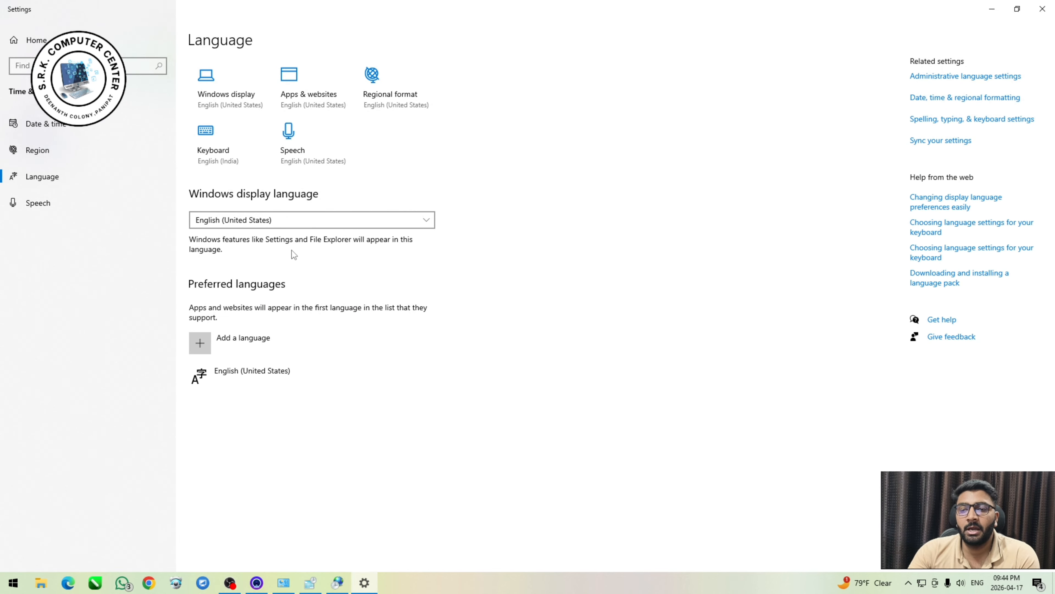
click(232, 349)
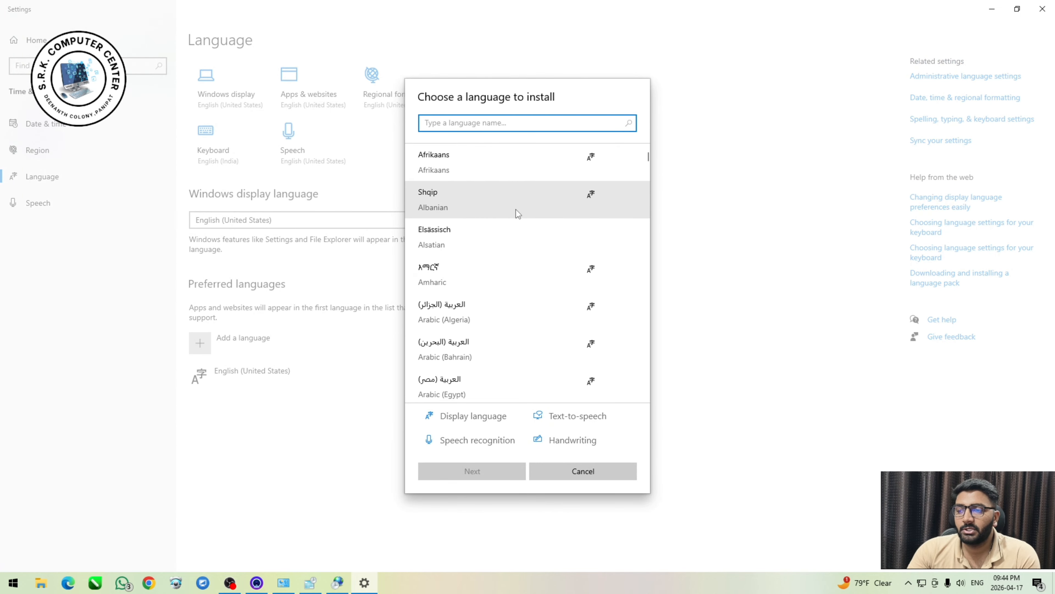
scroll(490, 299, down, 3)
scroll(490, 299, down, 15)
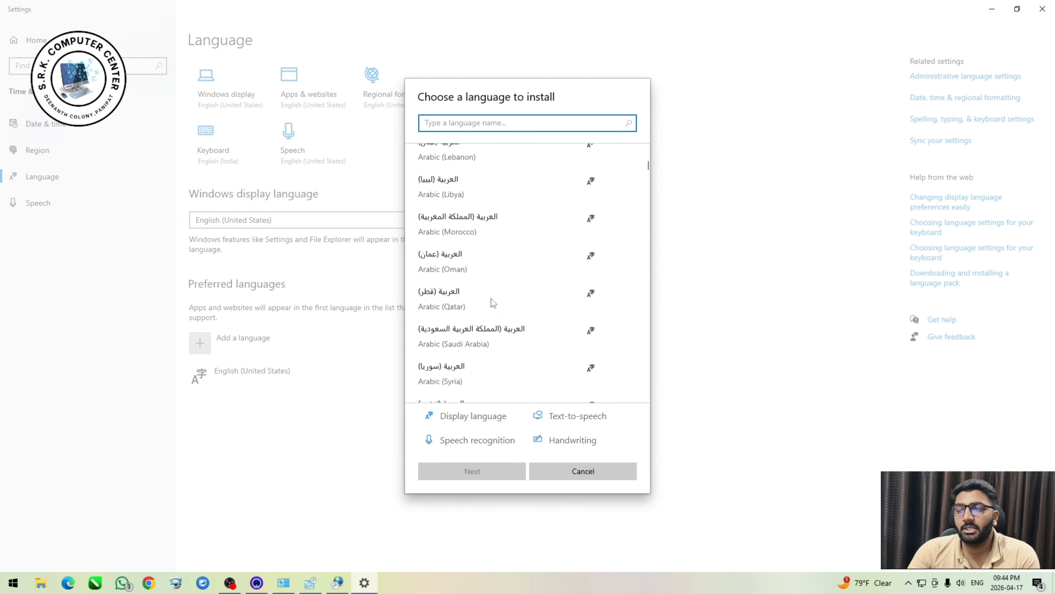
scroll(491, 299, down, 10)
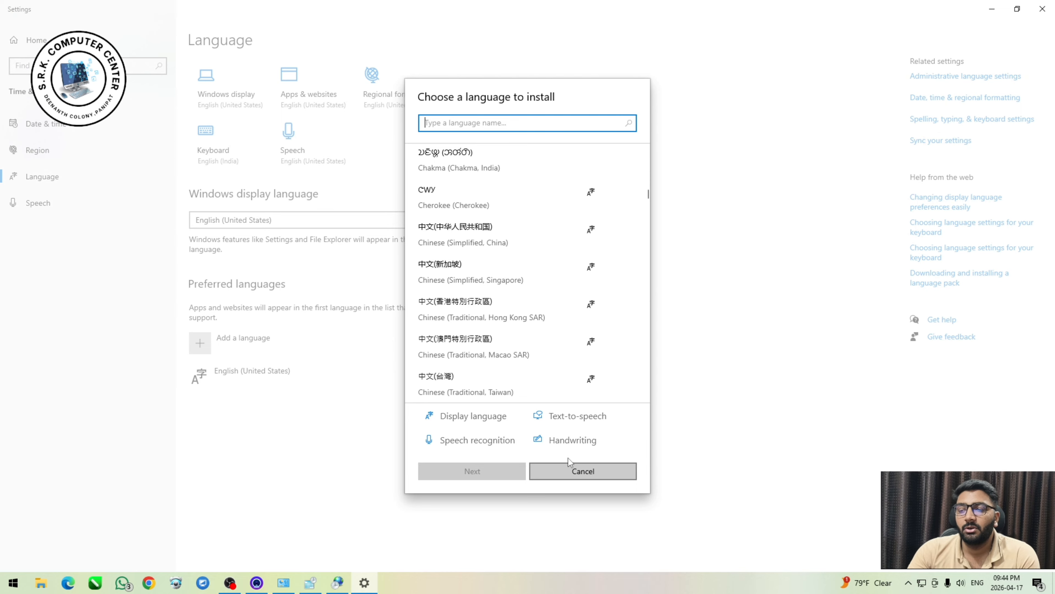
click(446, 210)
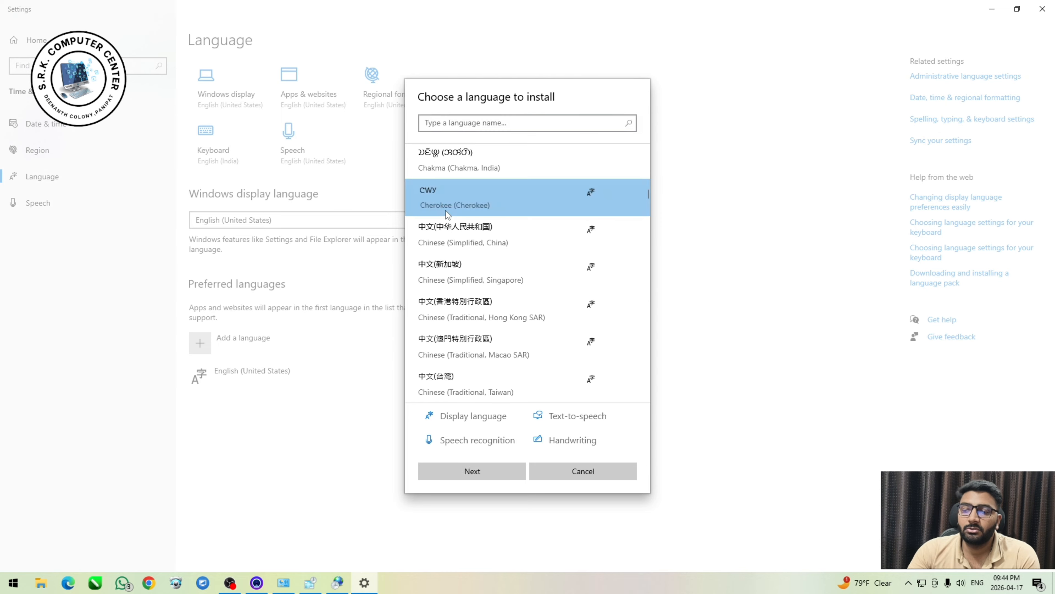
click(597, 469)
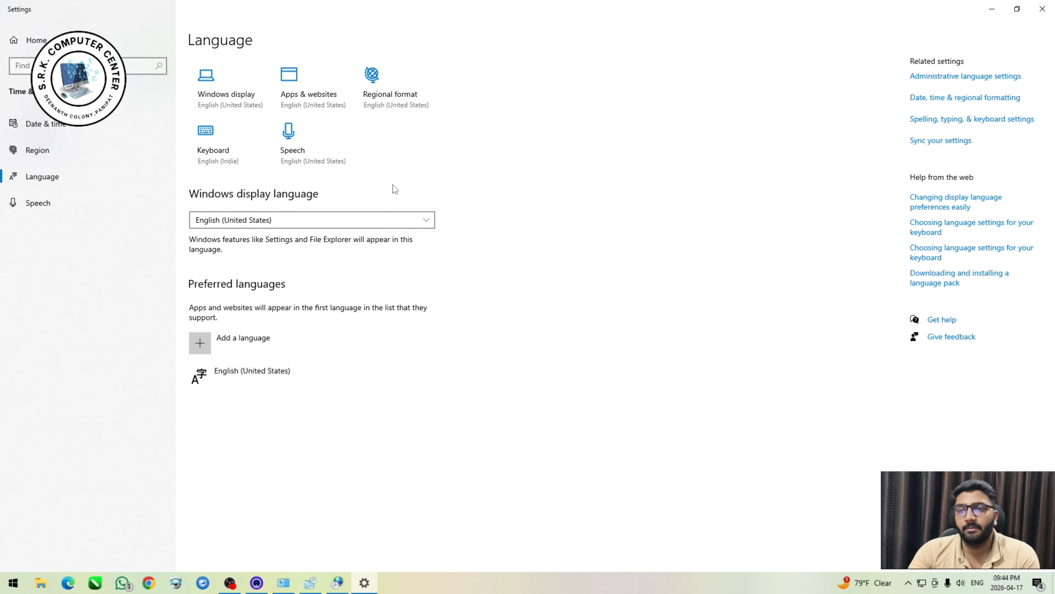
click(1017, 6)
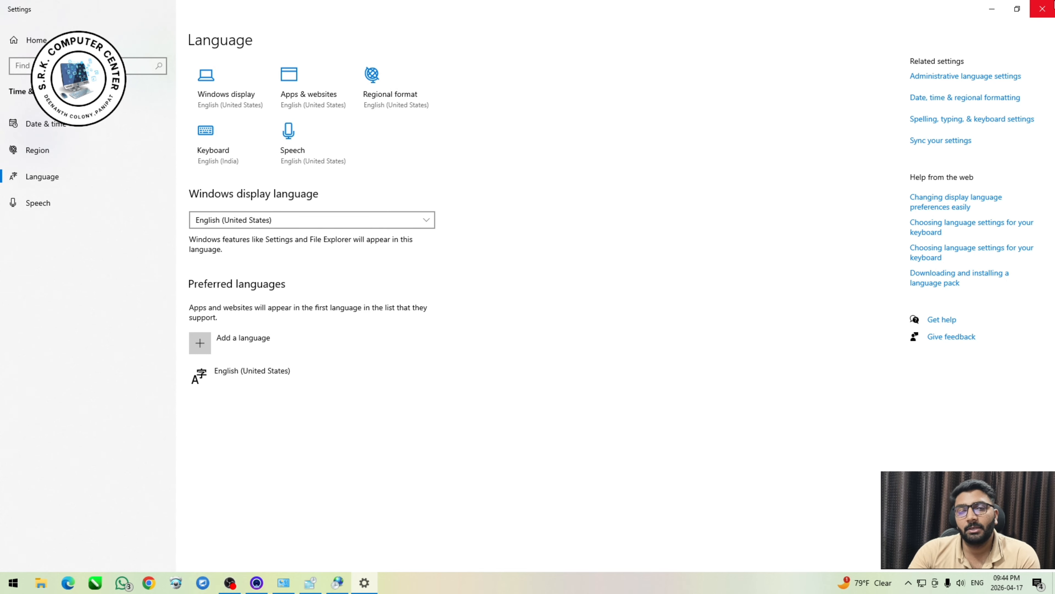
click(1042, 9)
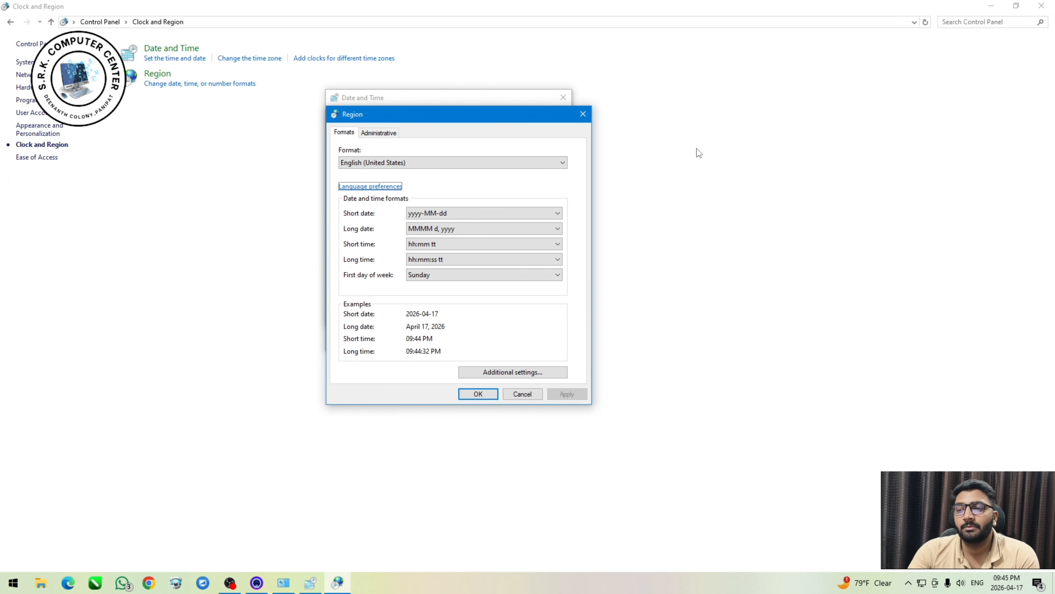
Review the short date formats and set the long date format to dddd, d MMMM, yyyy.
click(443, 213)
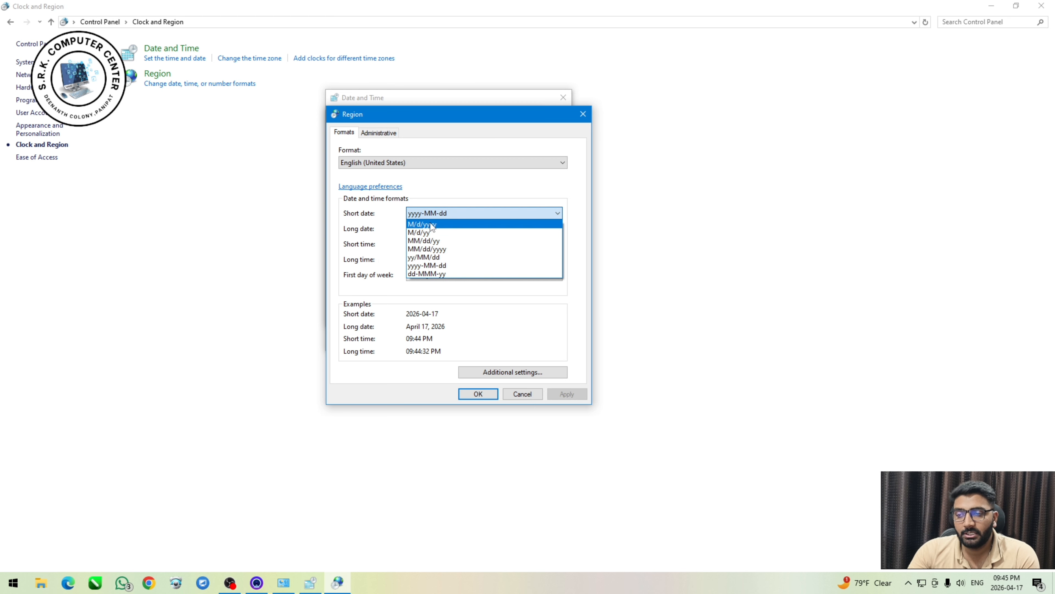
click(434, 213)
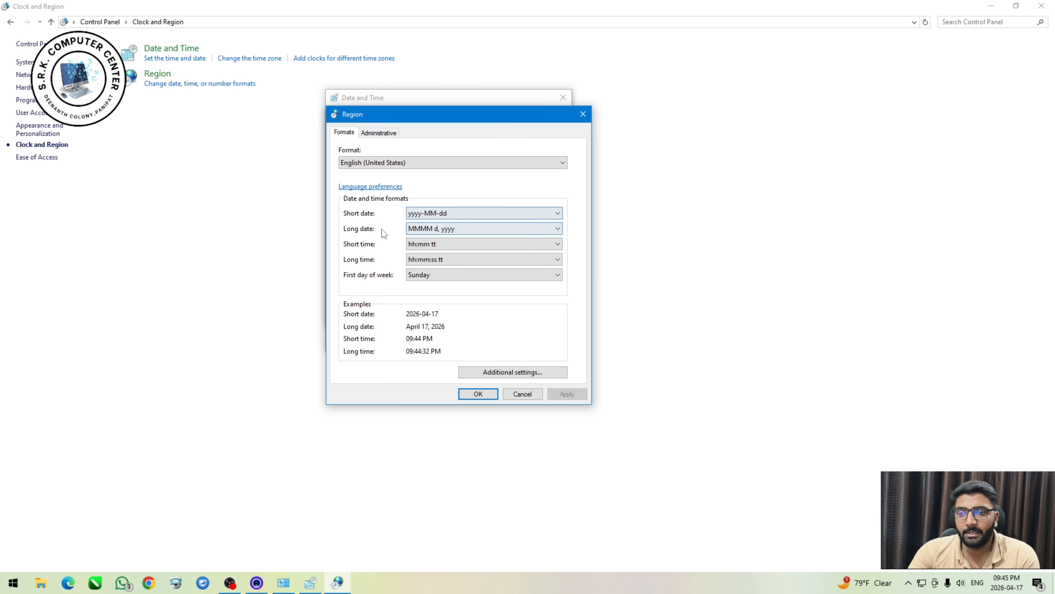
click(436, 230)
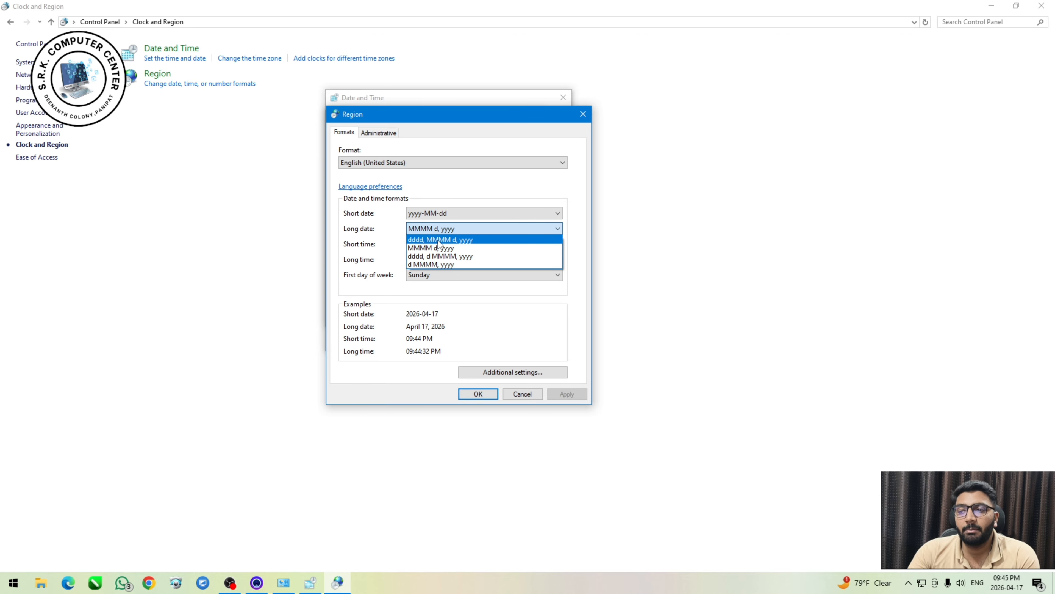
click(438, 241)
click(443, 229)
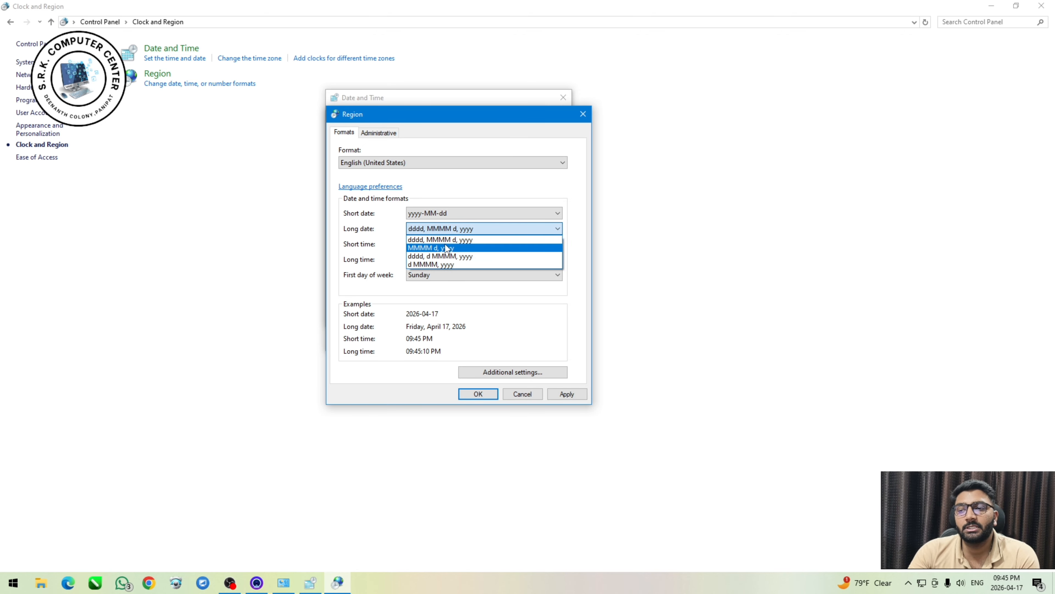
click(445, 240)
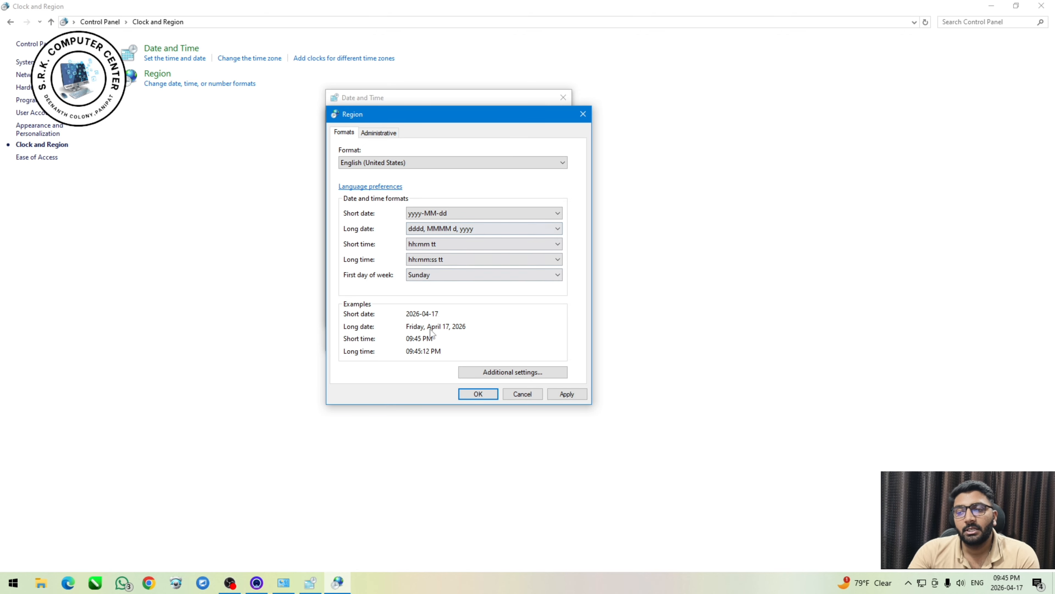
click(441, 229)
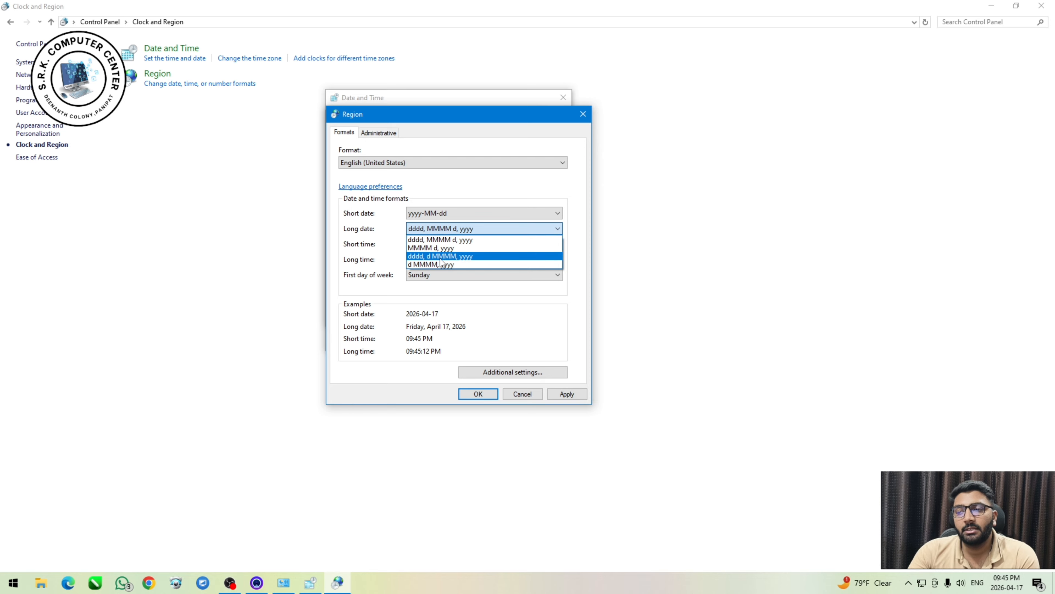
click(440, 256)
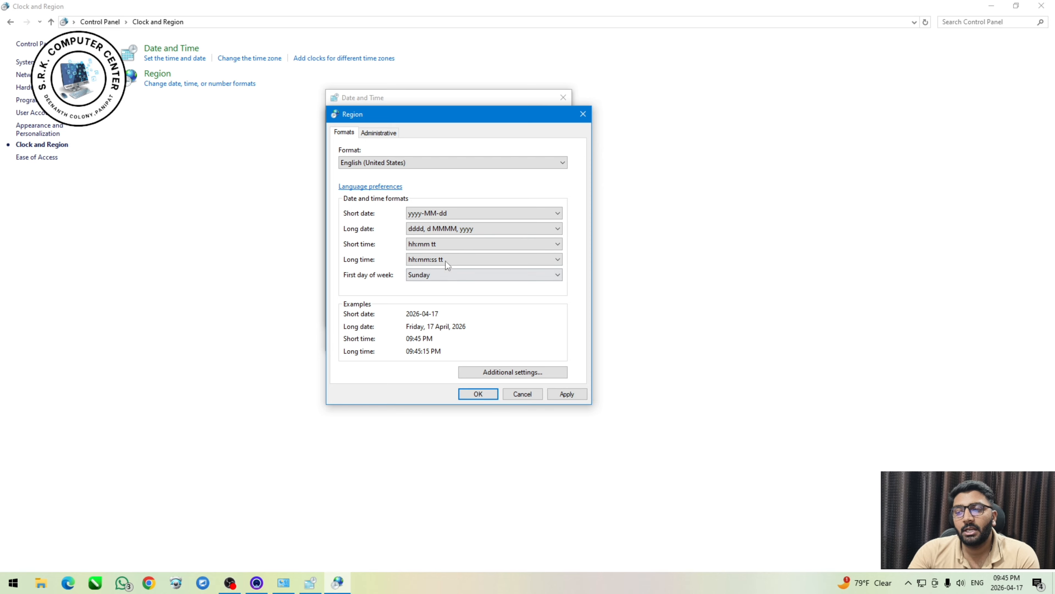
Try the HH:mm short time and h:mm:ss tt long time formats, and restore hh:mm tt and hh:mm:ss tt.
click(449, 244)
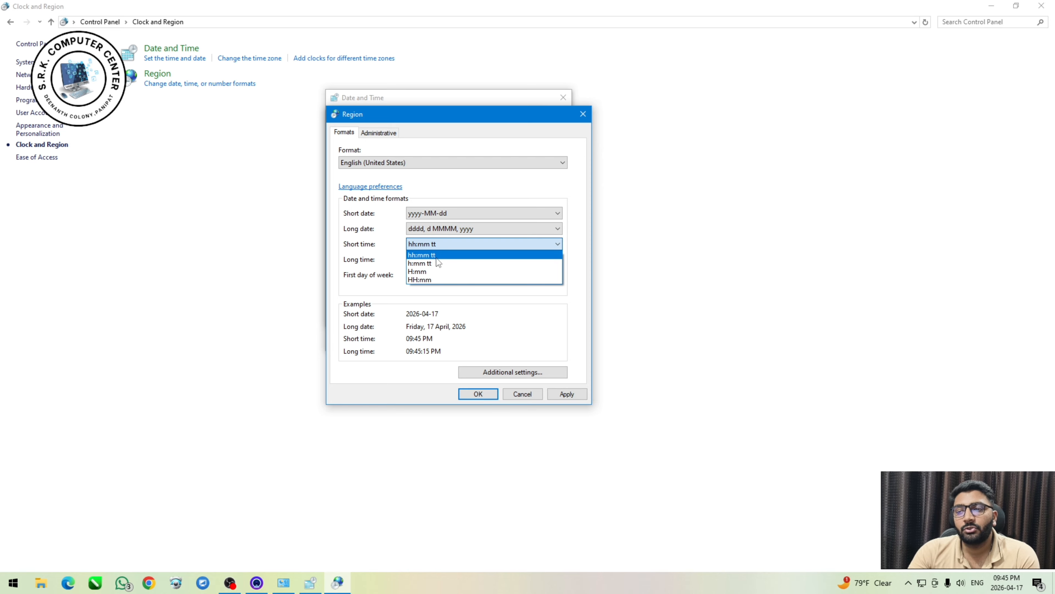
click(439, 279)
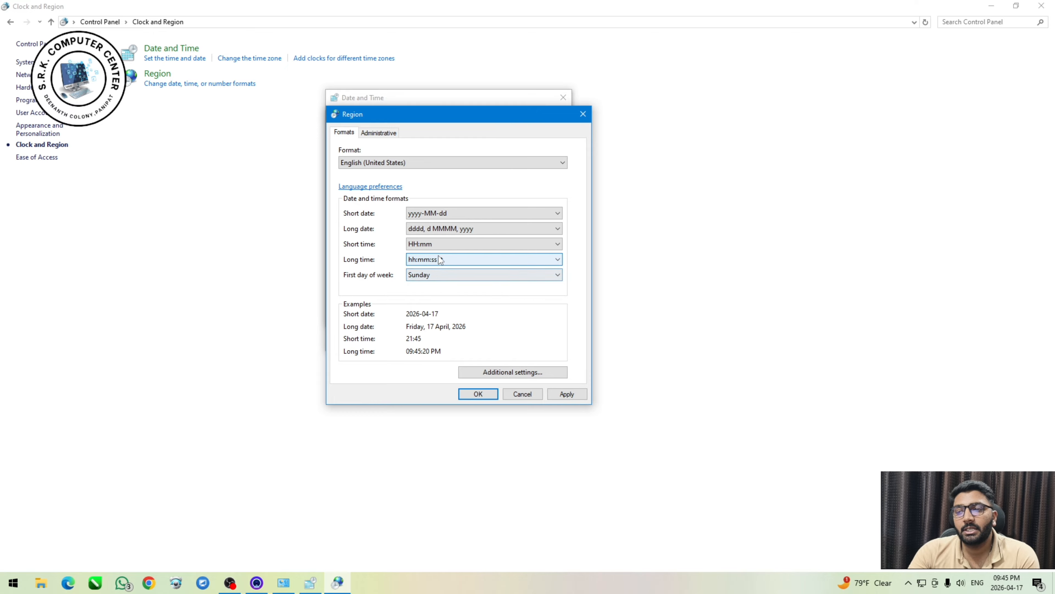
click(439, 256)
click(441, 276)
click(441, 259)
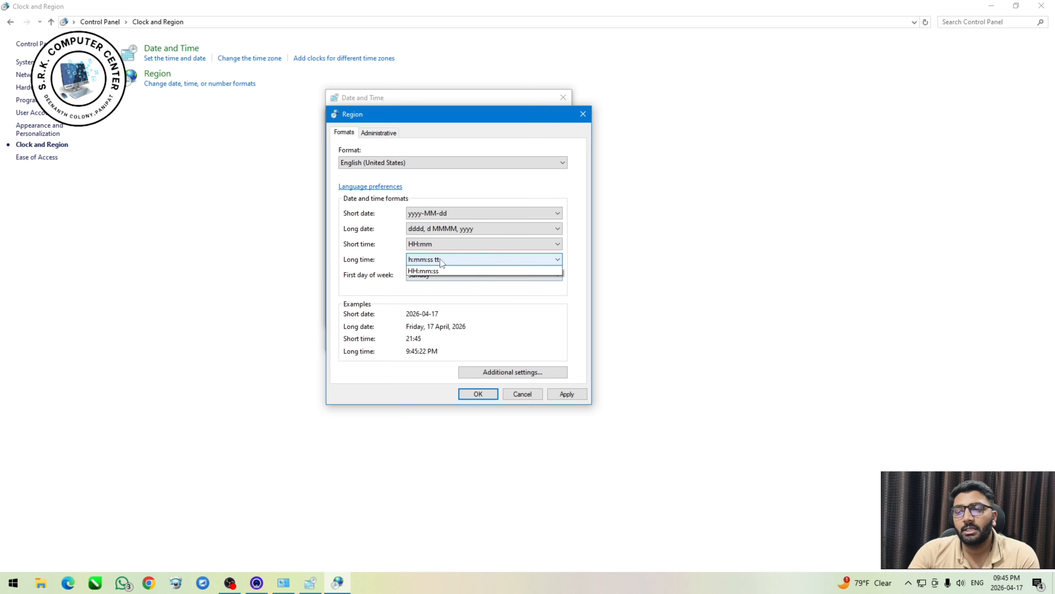
click(440, 274)
click(440, 261)
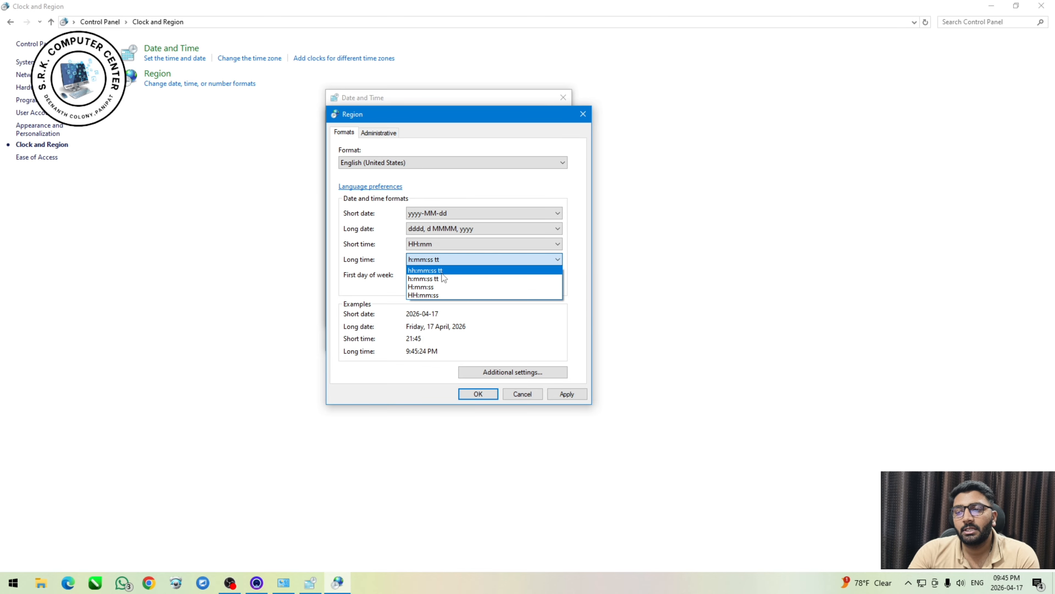
click(443, 270)
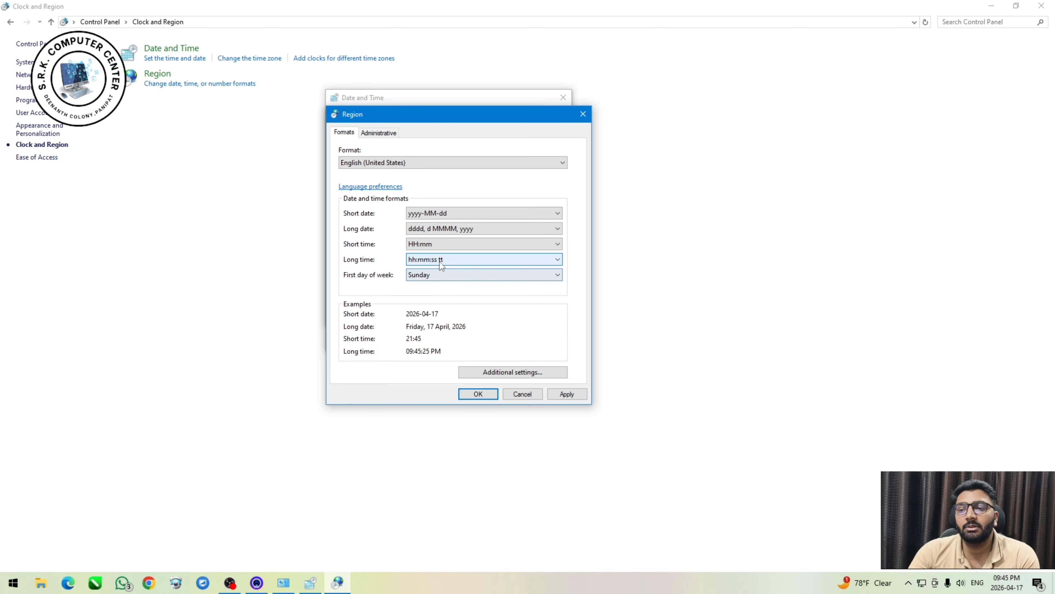
click(441, 244)
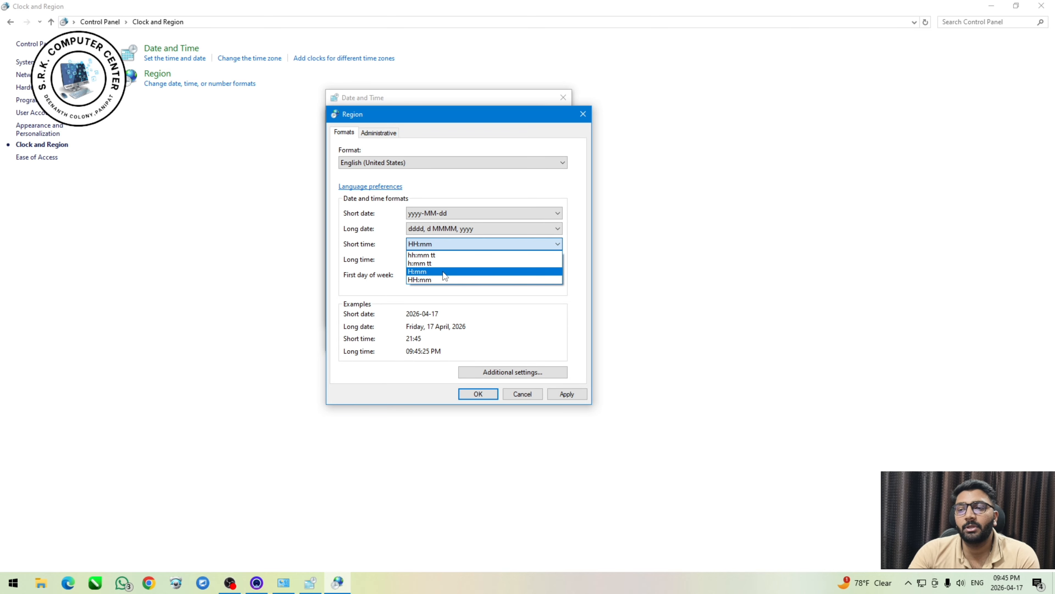
click(442, 257)
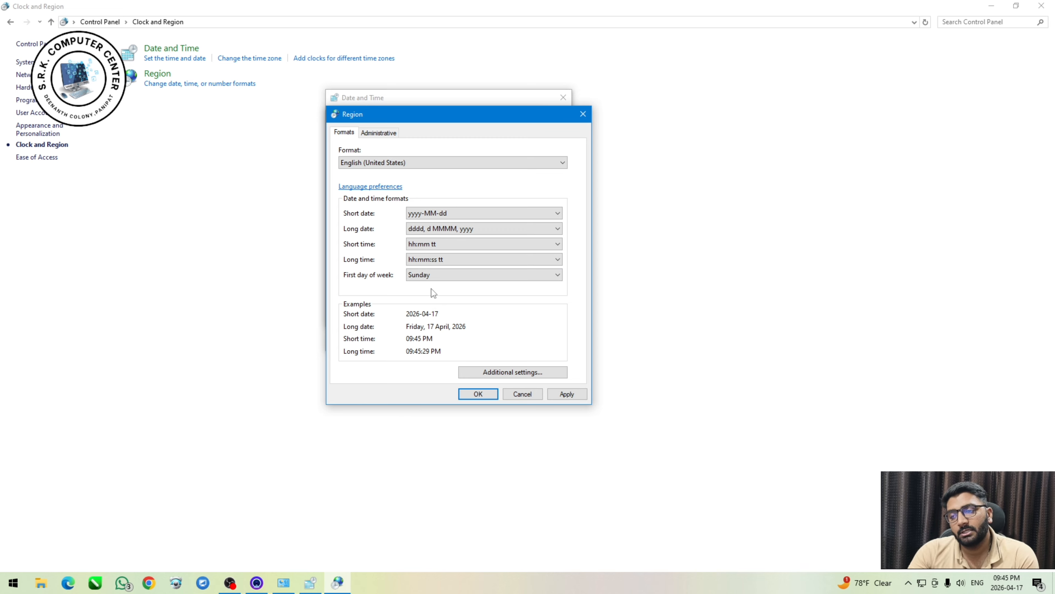
Check the first day of week choices and open the additional format settings over the Region dialog.
click(429, 275)
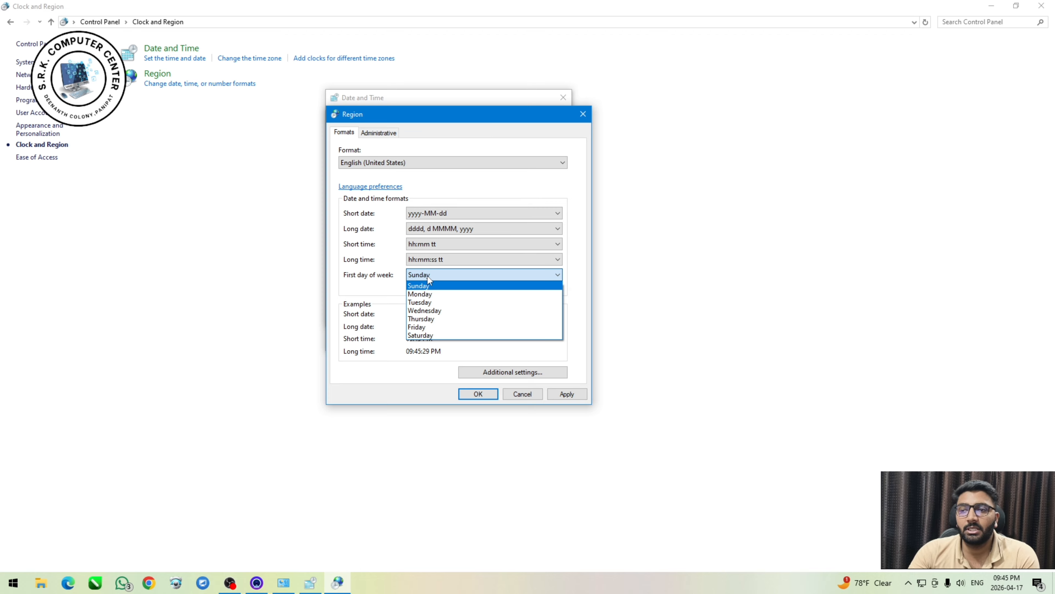
click(428, 276)
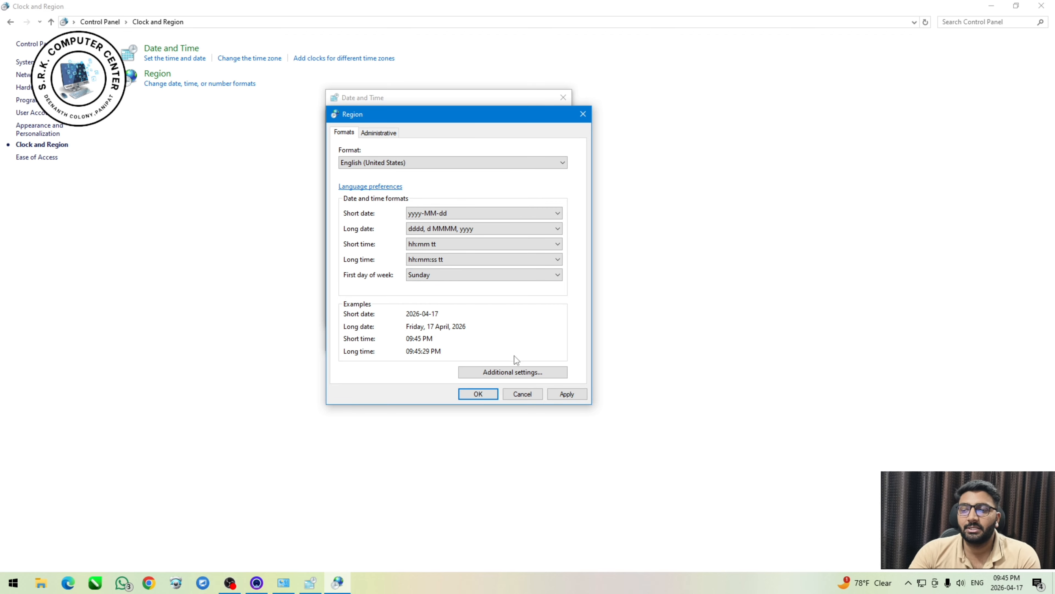
click(514, 371)
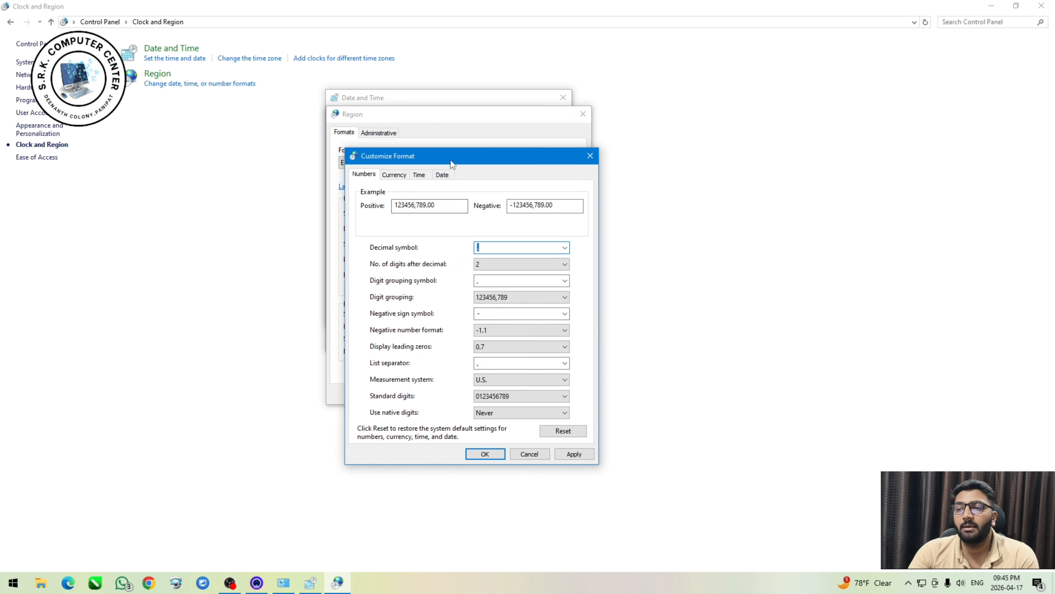
drag(449, 160, 440, 136)
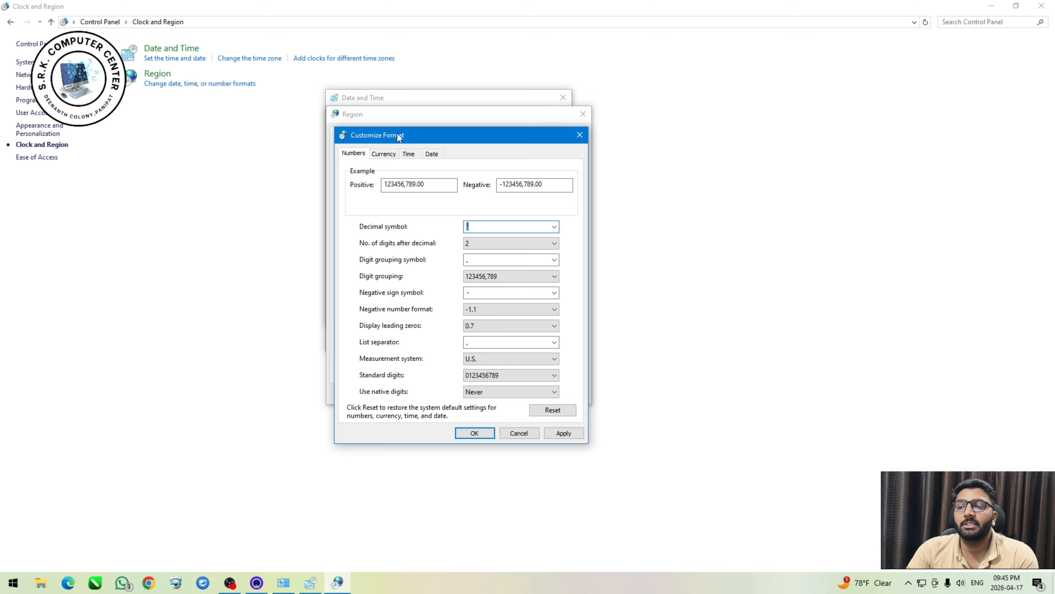
drag(397, 134, 447, 142)
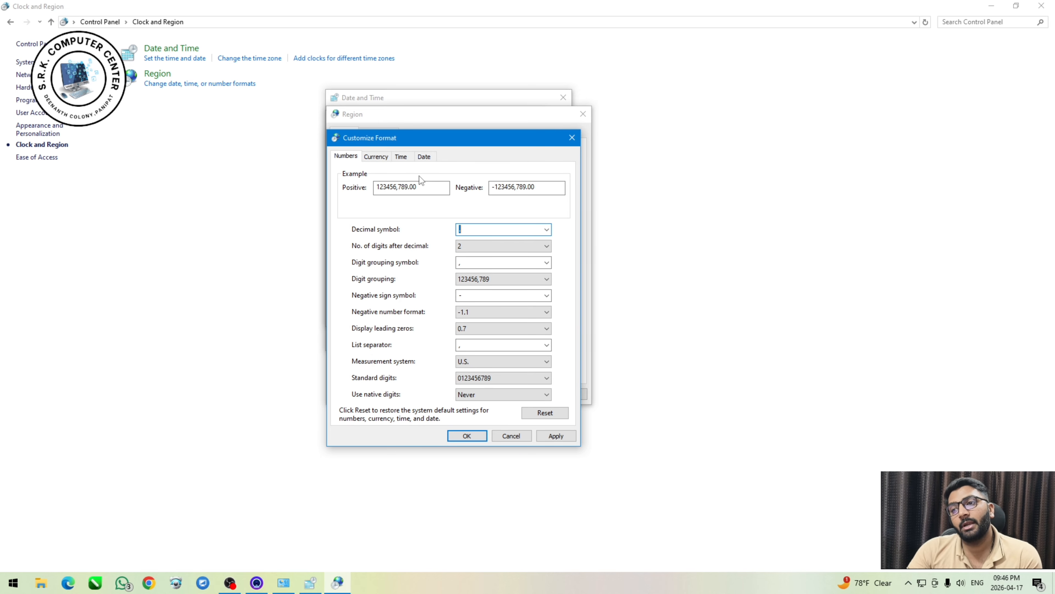
mouse_move(418, 140)
mouse_down()
mouse_move(438, 307)
mouse_move(424, 155)
mouse_up()
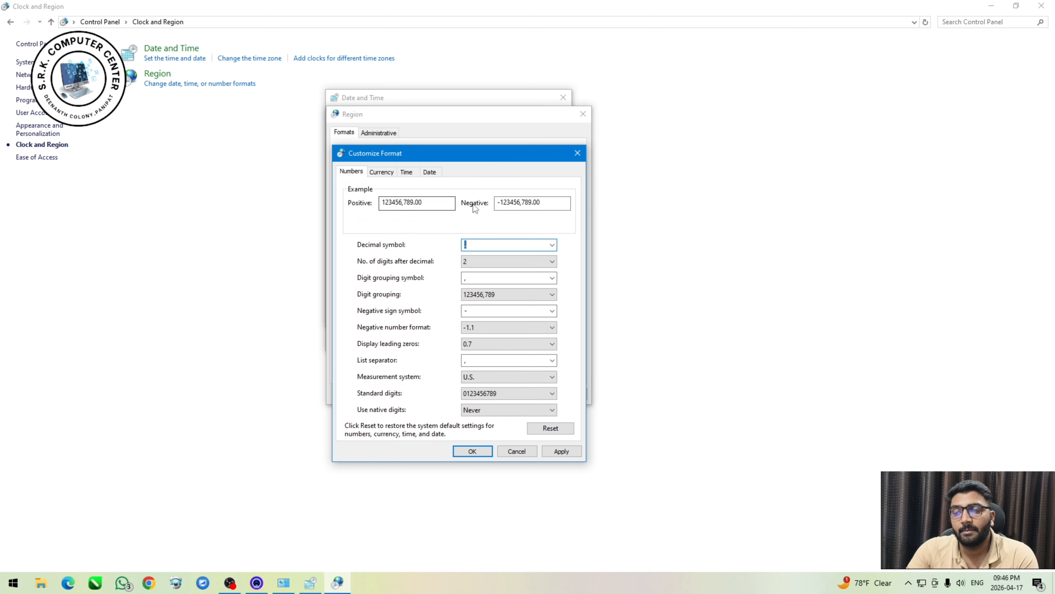
Check the available decimal symbol and native digits options in the number format settings.
click(553, 245)
click(548, 255)
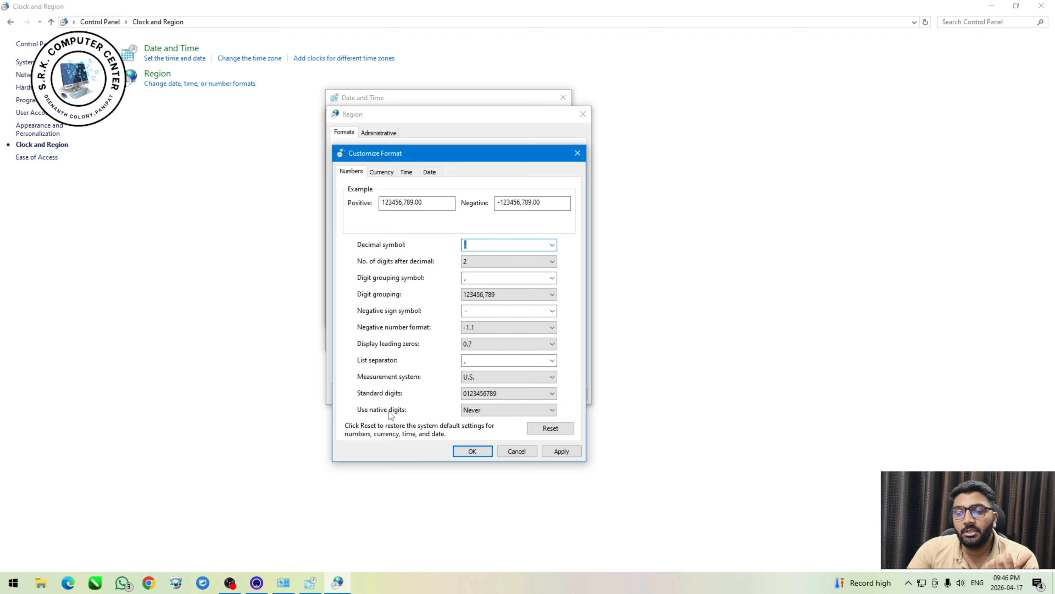
click(473, 410)
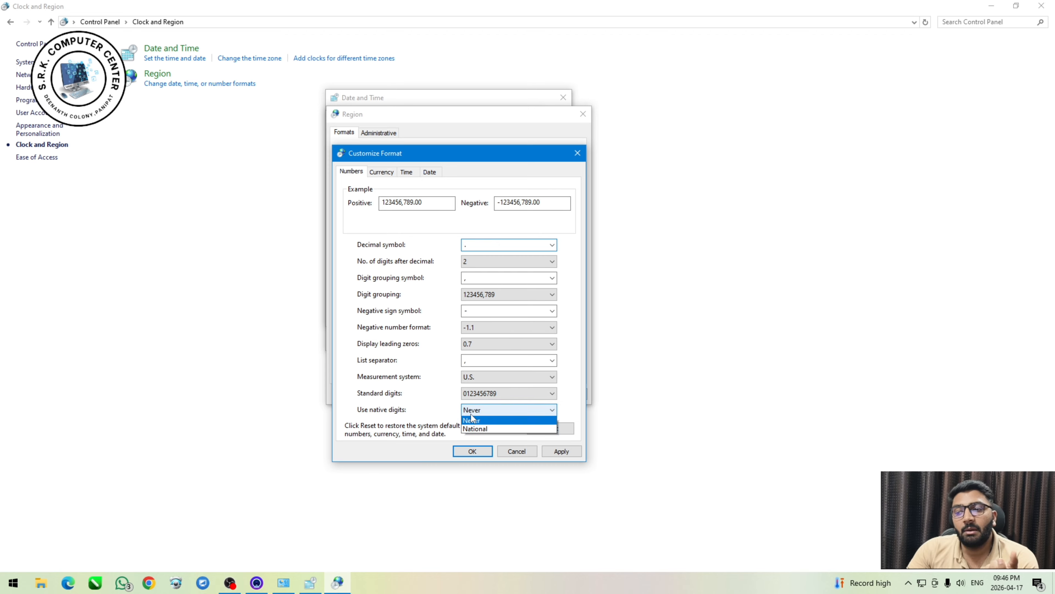
click(475, 412)
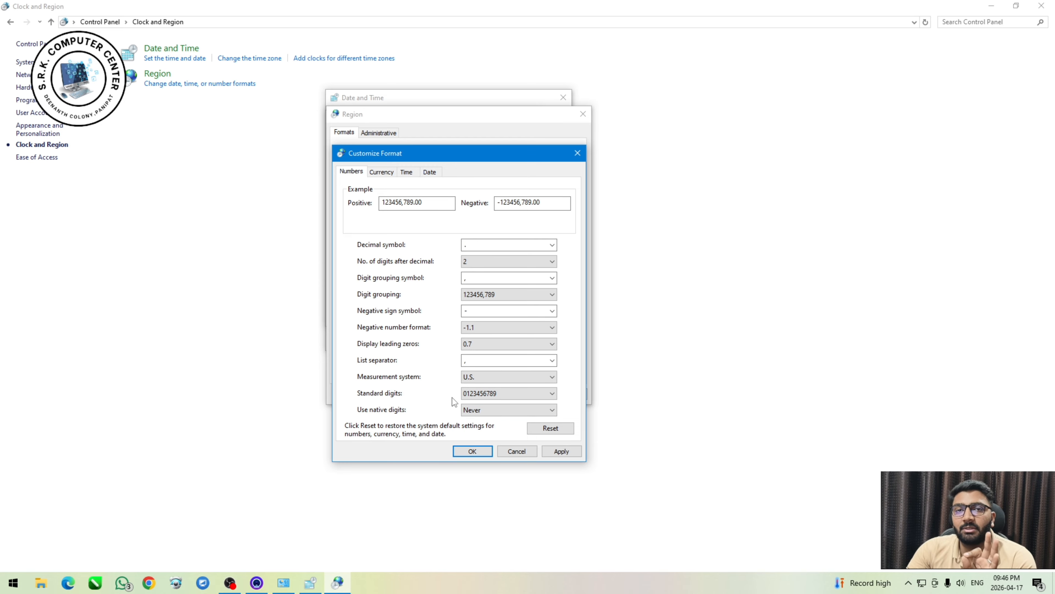
Review the currency, time and date format customizations, including the currency symbol choices, and cancel without changes.
click(382, 171)
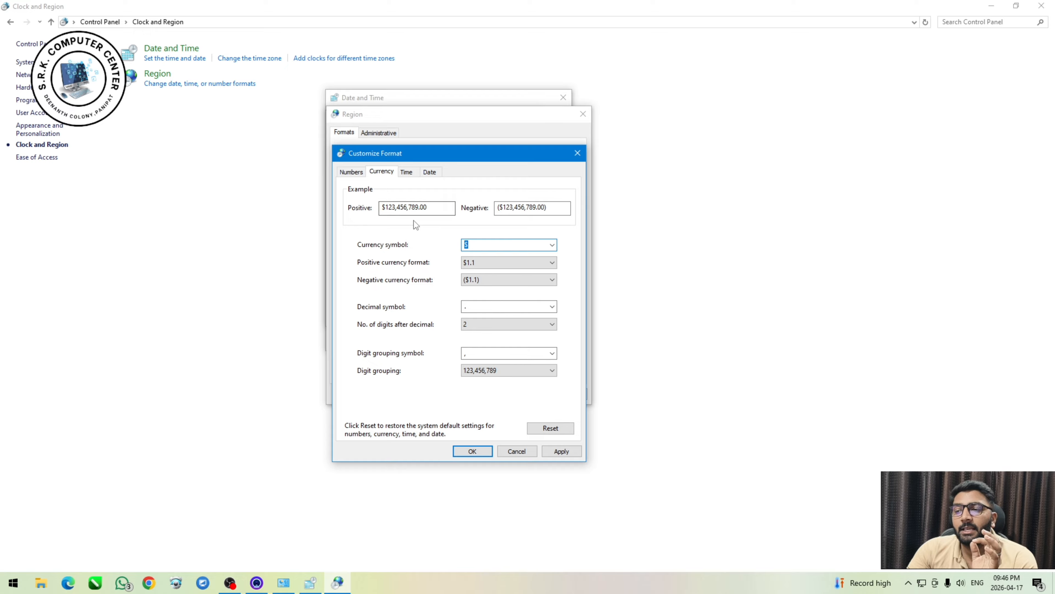
click(552, 246)
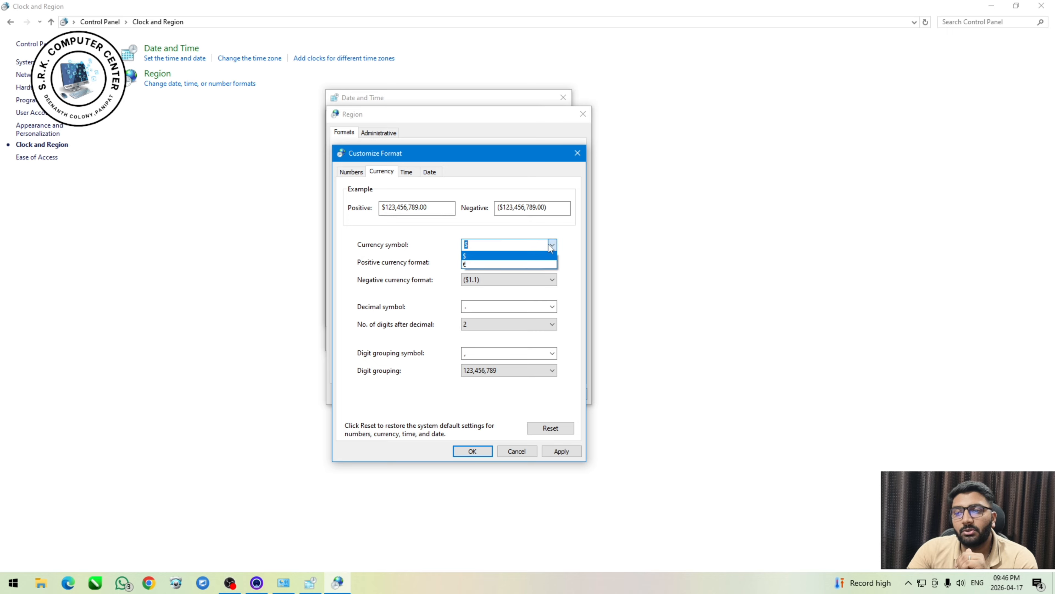
click(552, 245)
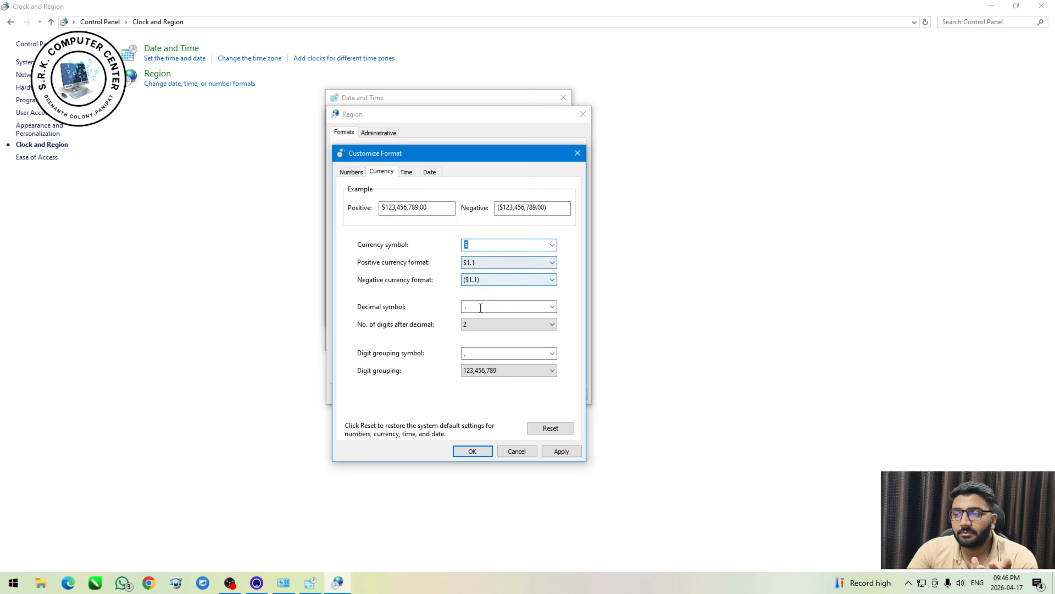
click(409, 173)
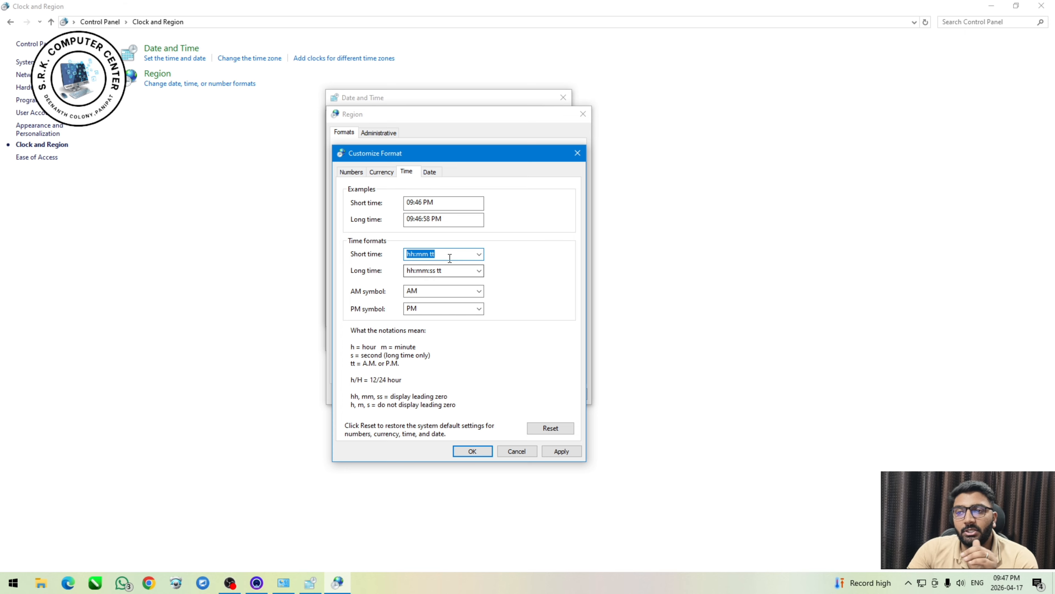
click(431, 172)
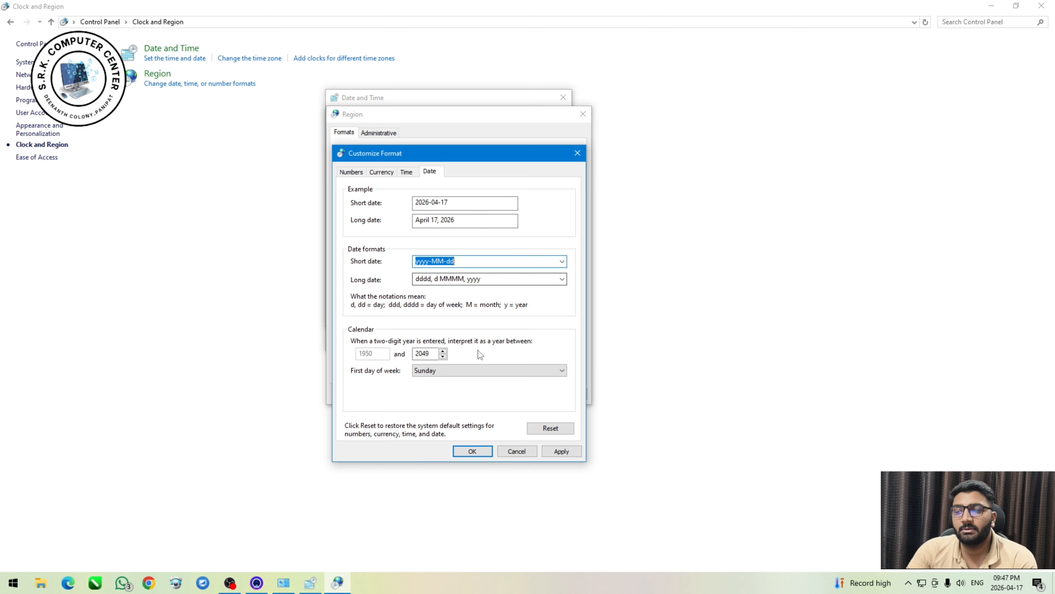
click(524, 451)
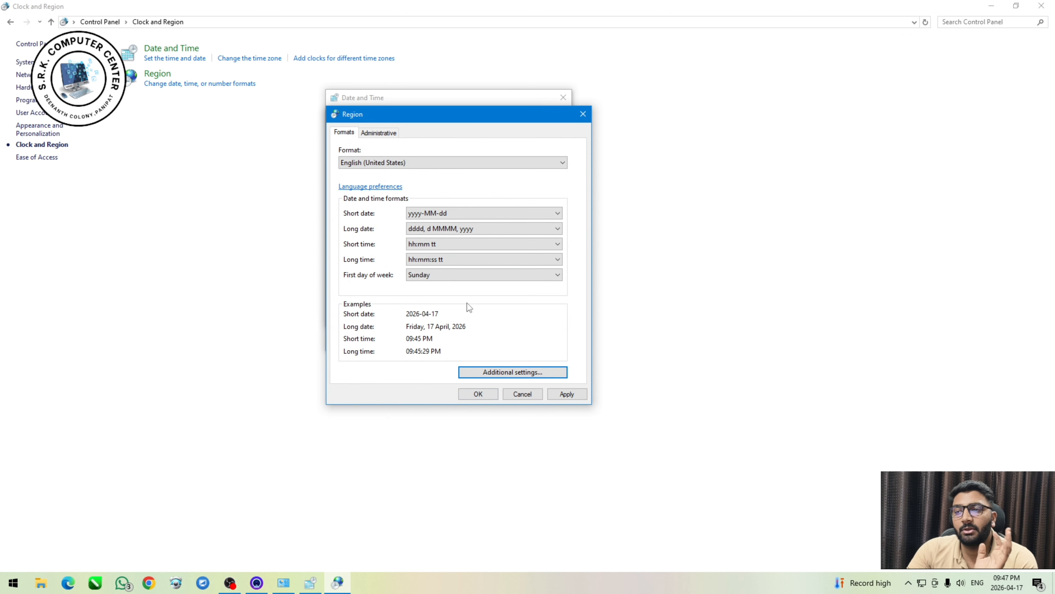
In the additional time format settings, set short time to h:mm tt and long time to h:mm:ss tt, and apply them.
click(511, 373)
click(421, 176)
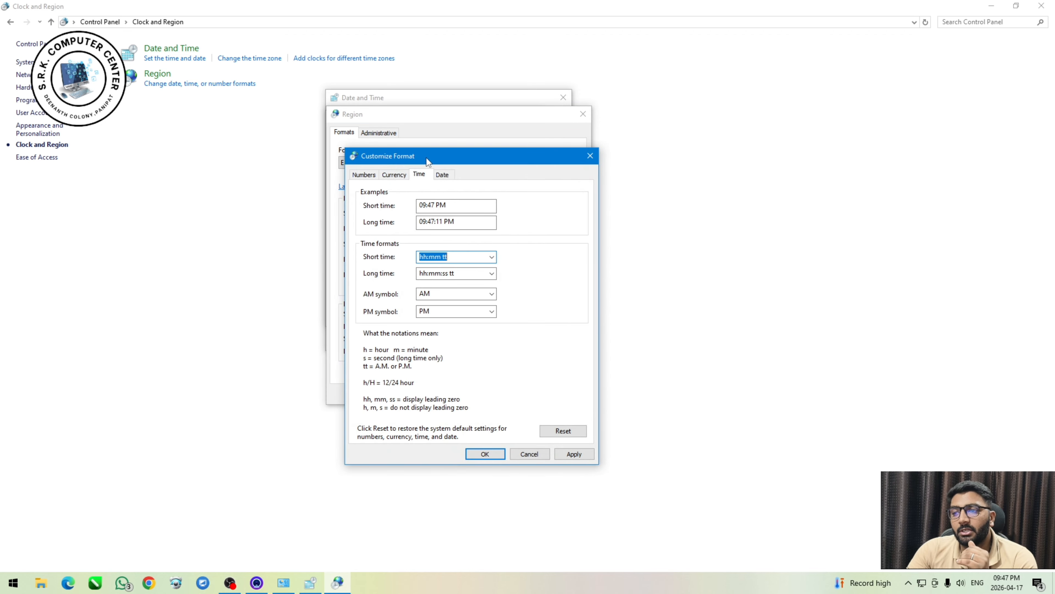
drag(426, 158, 410, 148)
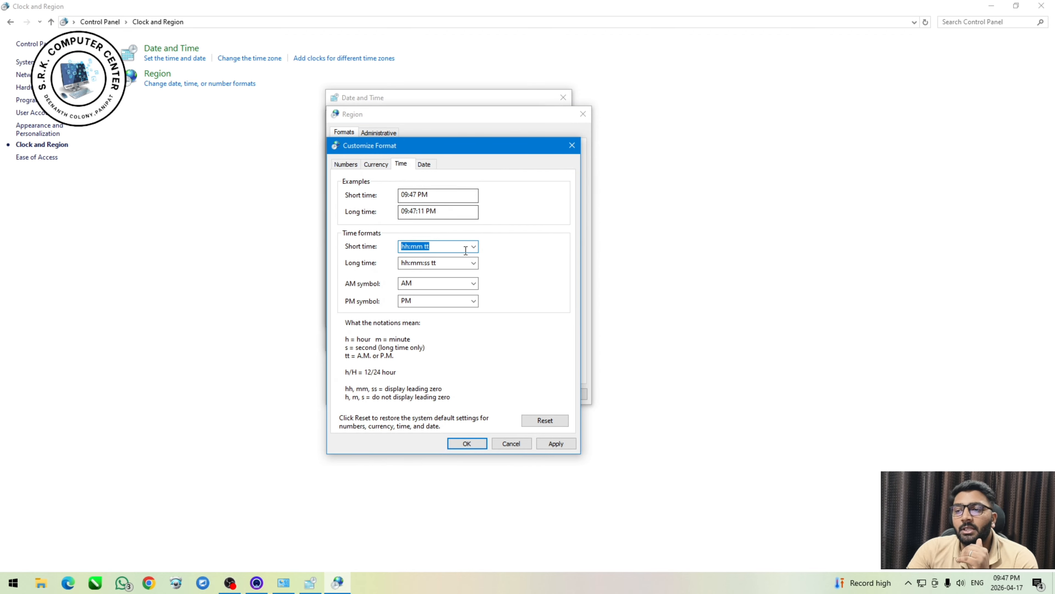
click(474, 246)
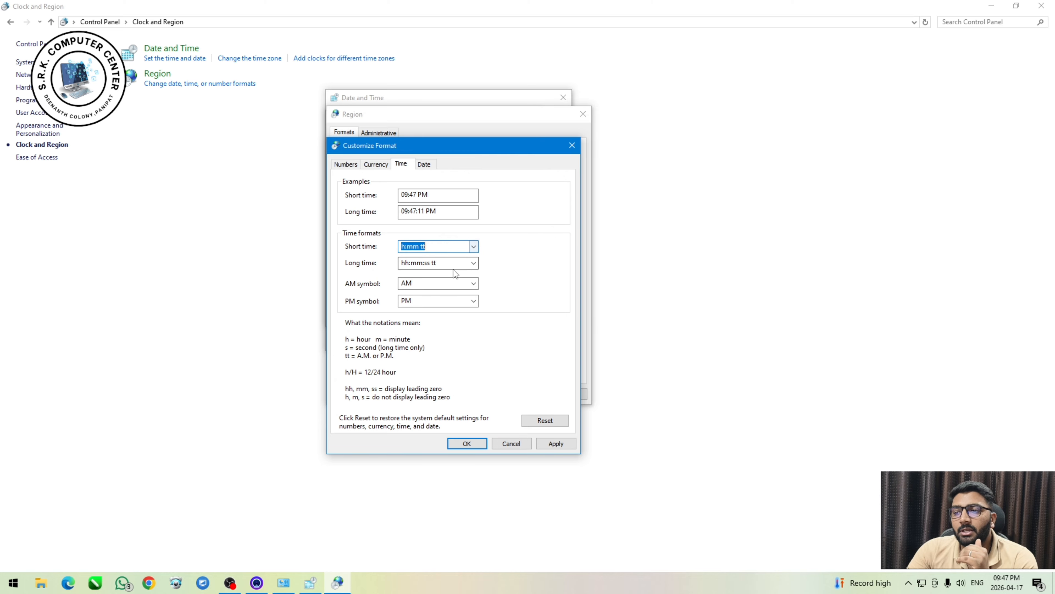
click(453, 266)
click(473, 263)
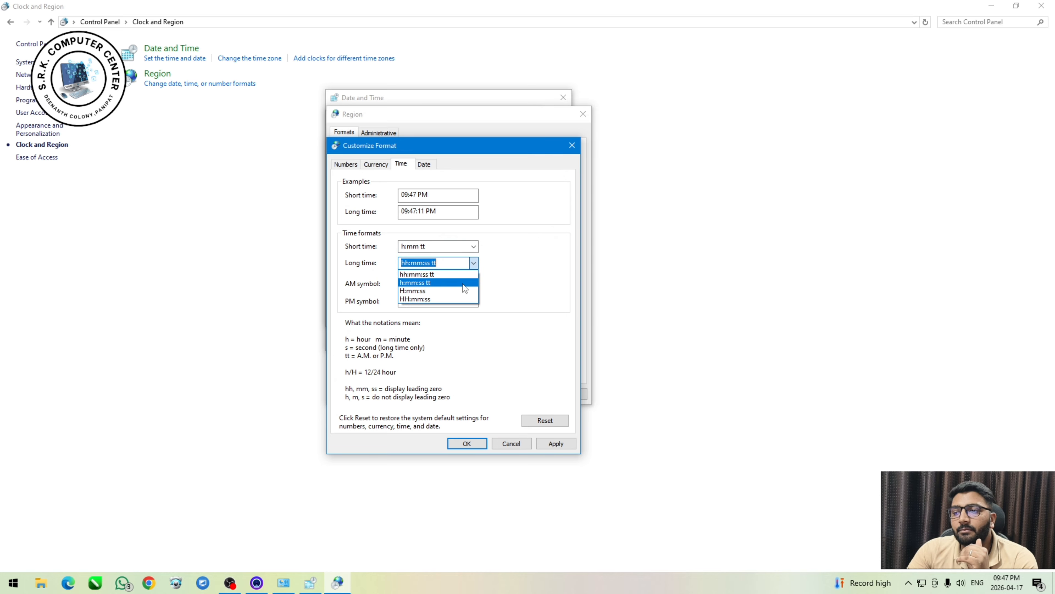
click(462, 284)
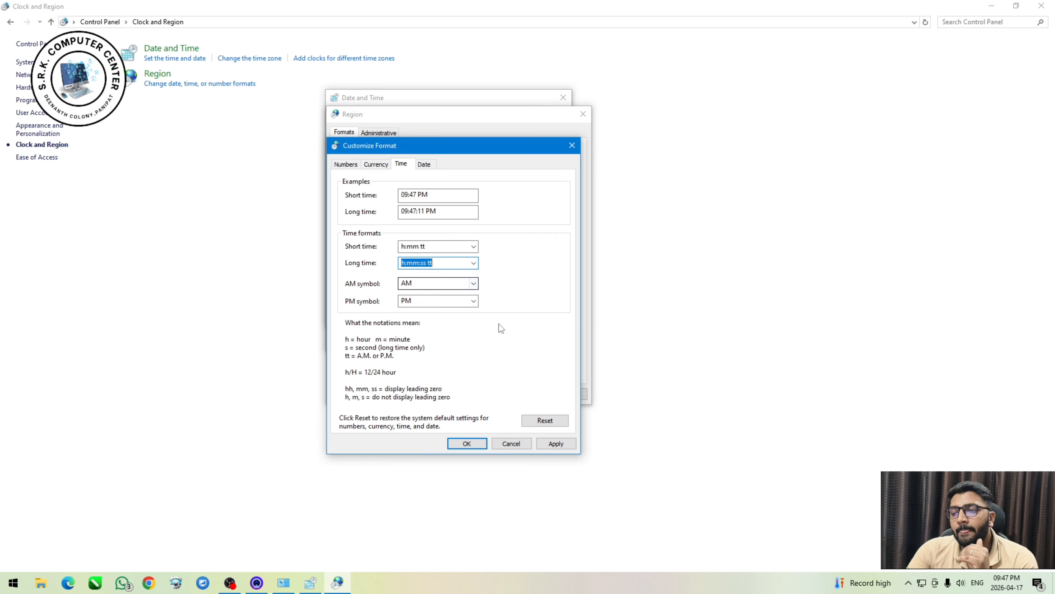
click(541, 444)
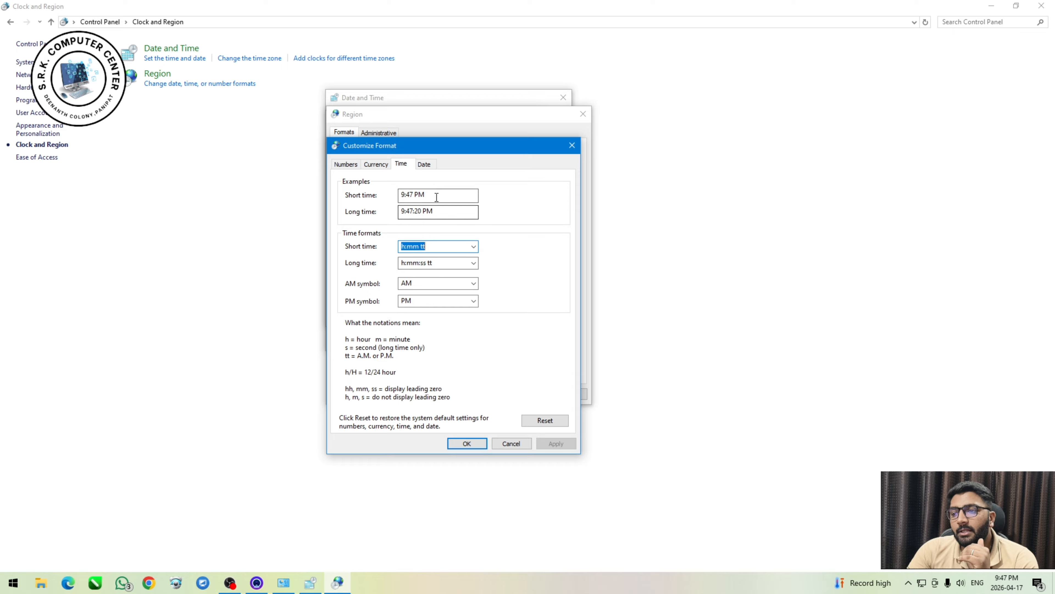
Set the short time format to hh:mm tt and the long time format to hh:mm:ss tt, apply them, and close the format customization.
click(473, 247)
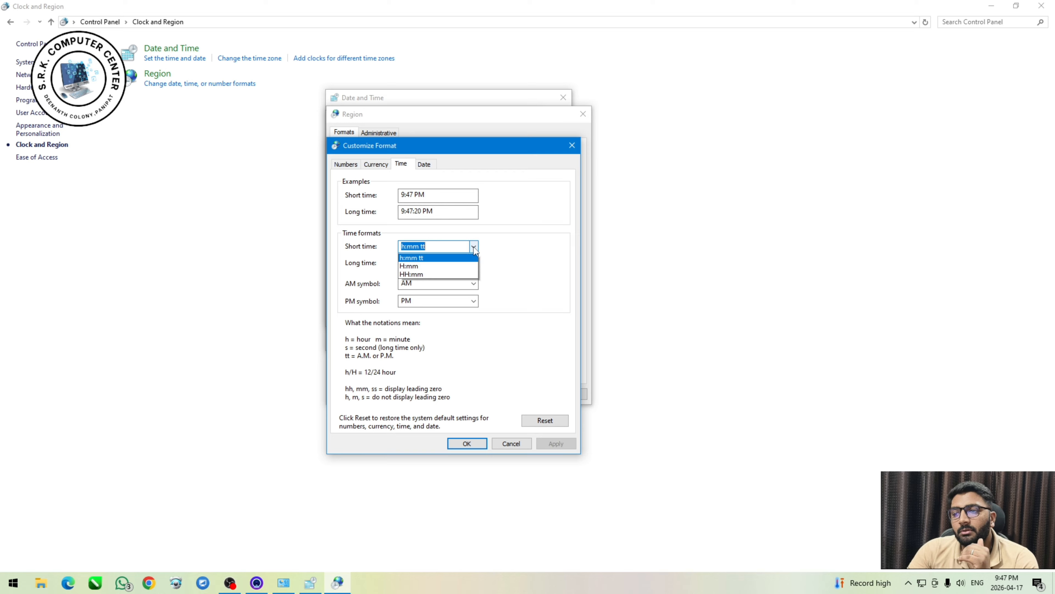
click(445, 257)
click(473, 263)
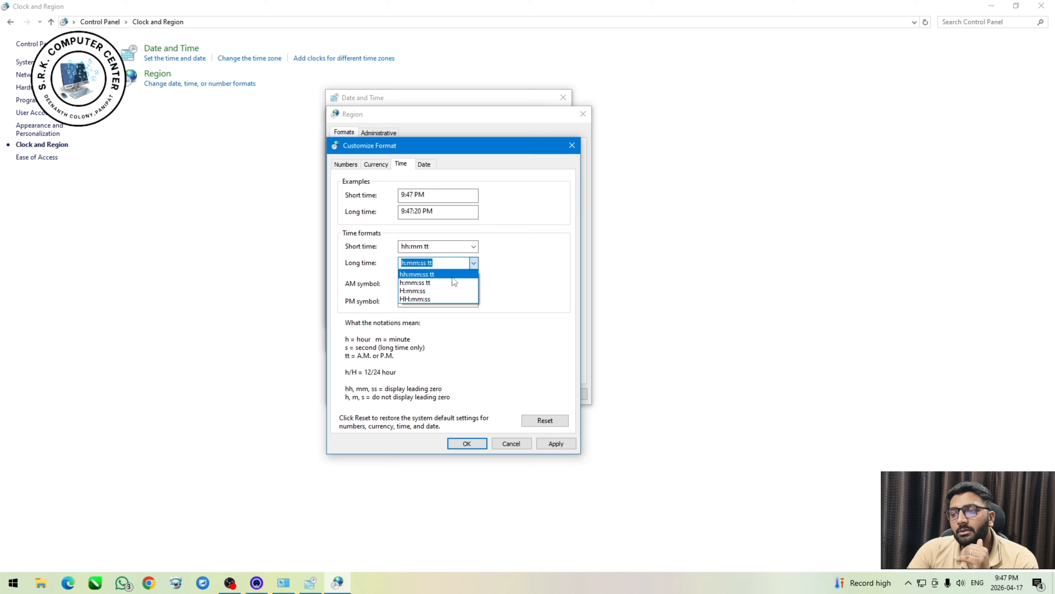
click(452, 278)
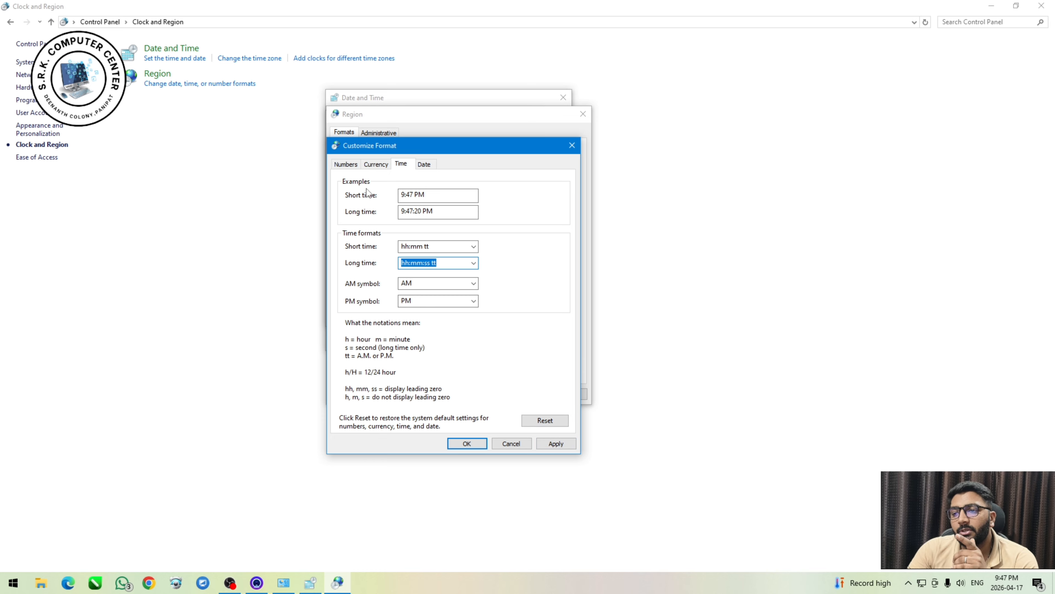
click(547, 441)
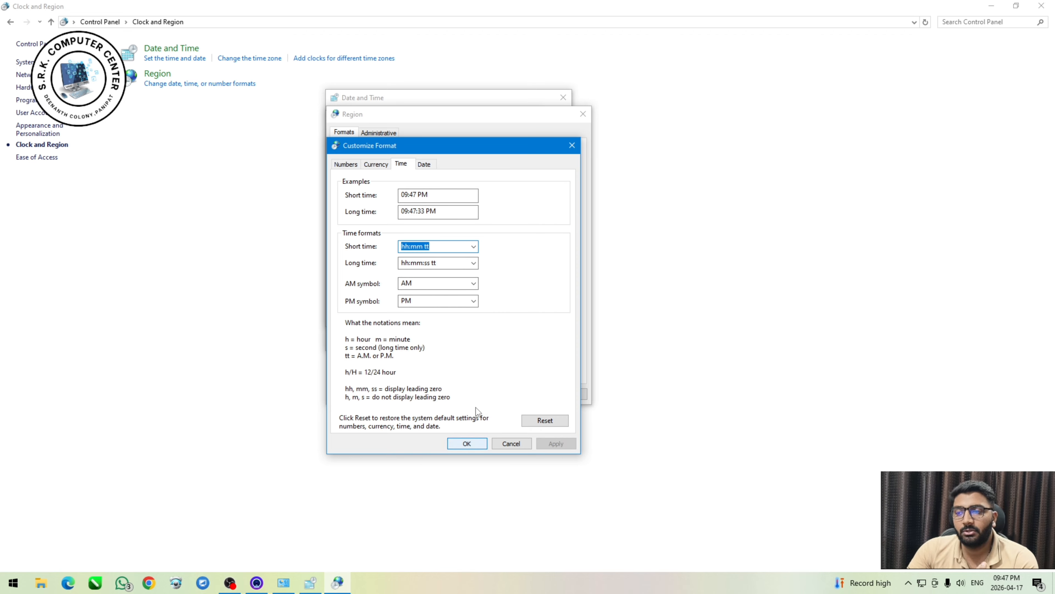
click(422, 165)
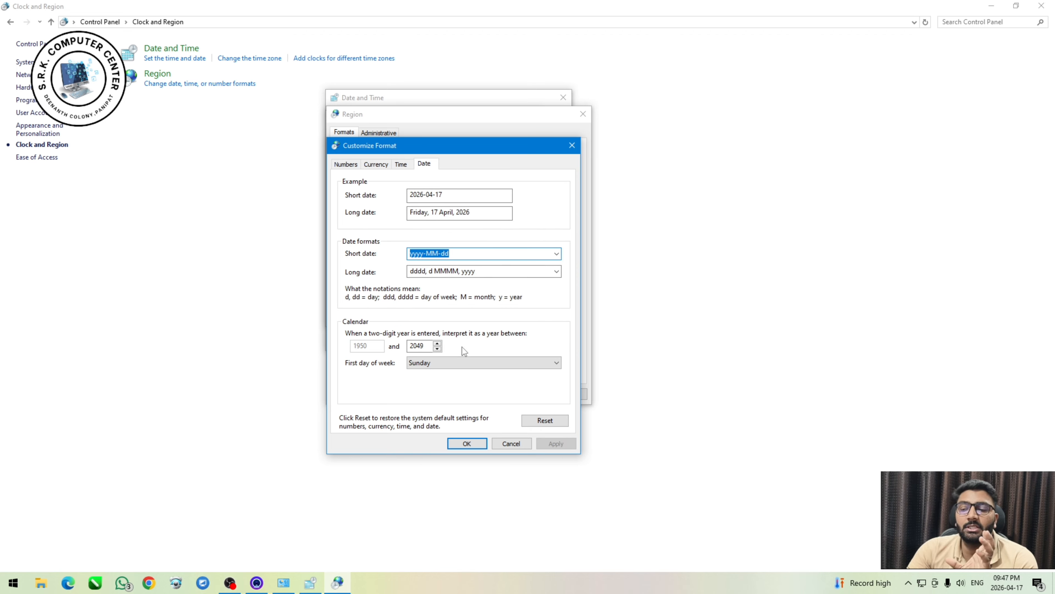
click(511, 447)
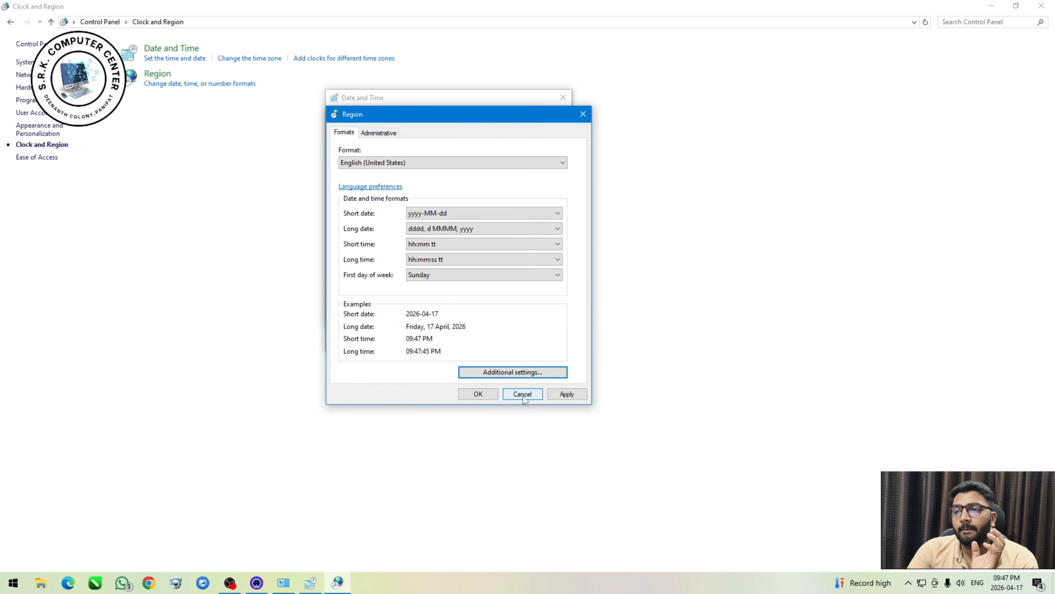
Open the administrative region settings and start copying the international settings, applying the pending region and language changes.
click(373, 134)
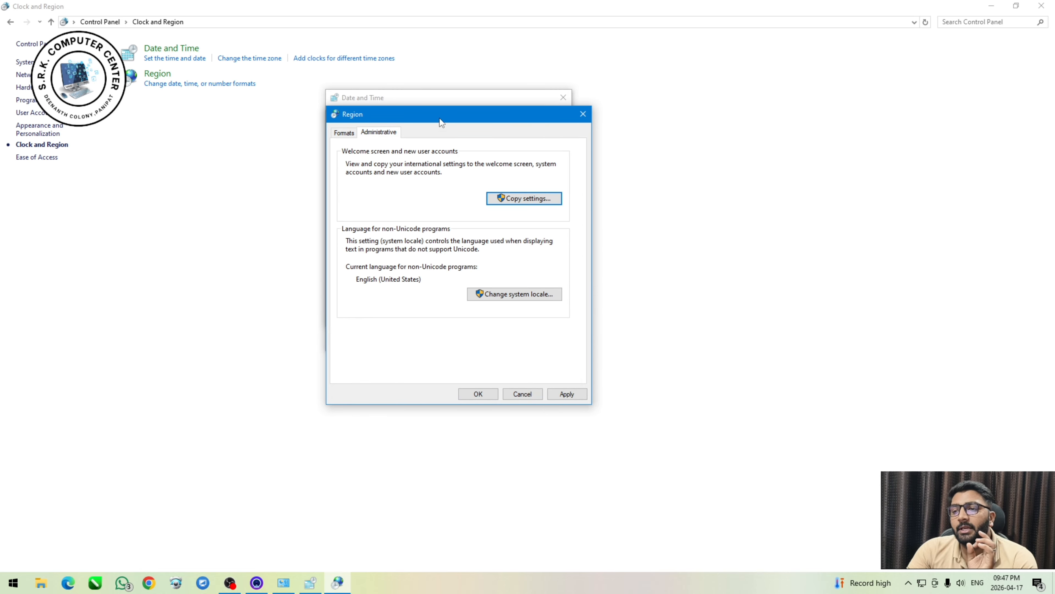
drag(439, 118, 389, 118)
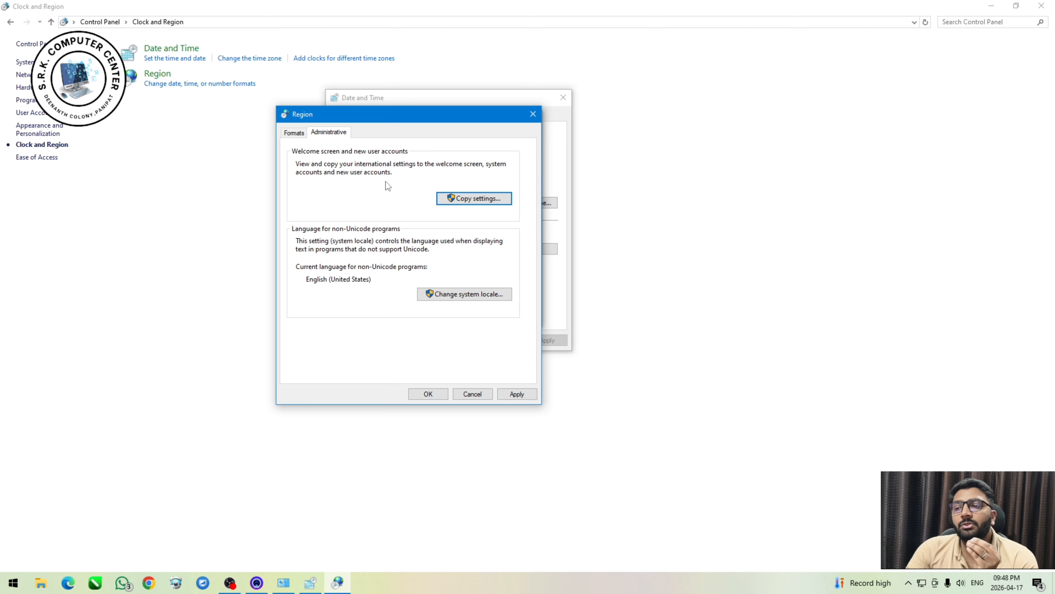
click(472, 200)
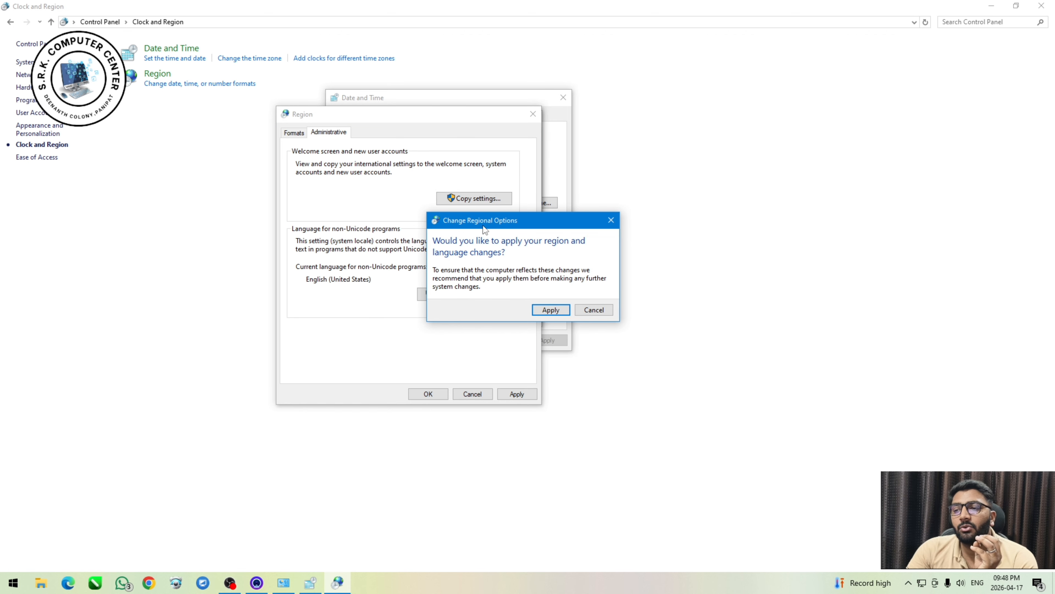
drag(483, 227, 416, 220)
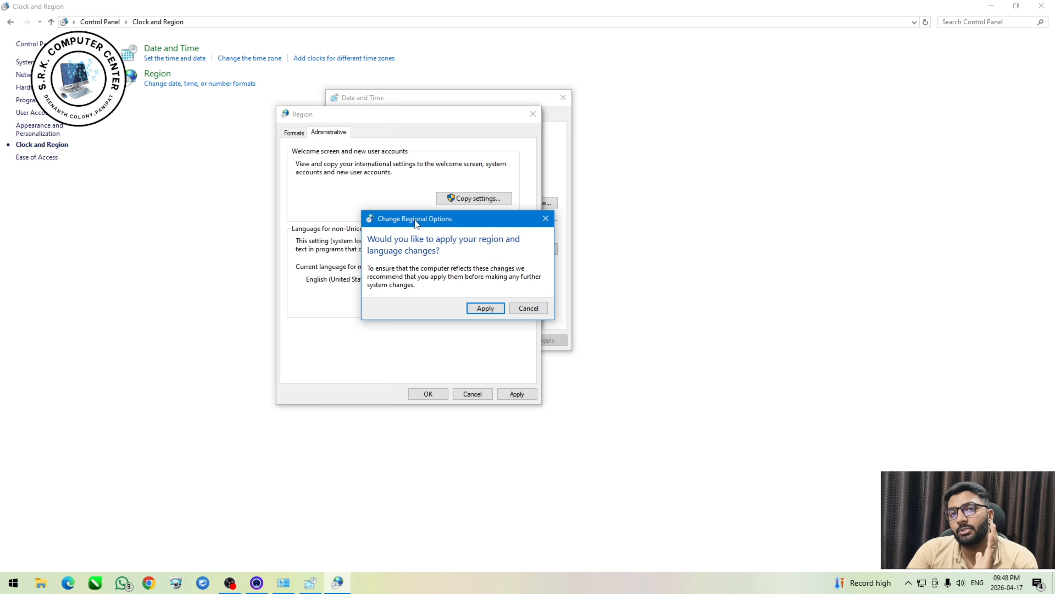
click(486, 308)
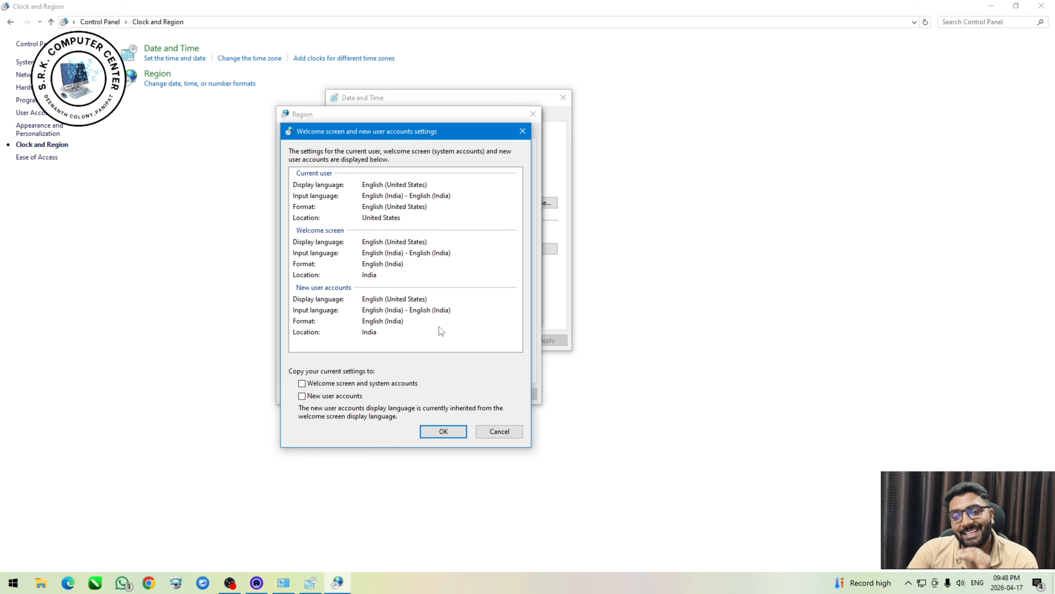
Try copying the current settings to the welcome screen, system accounts and new user accounts, and cancel.
click(364, 382)
click(364, 383)
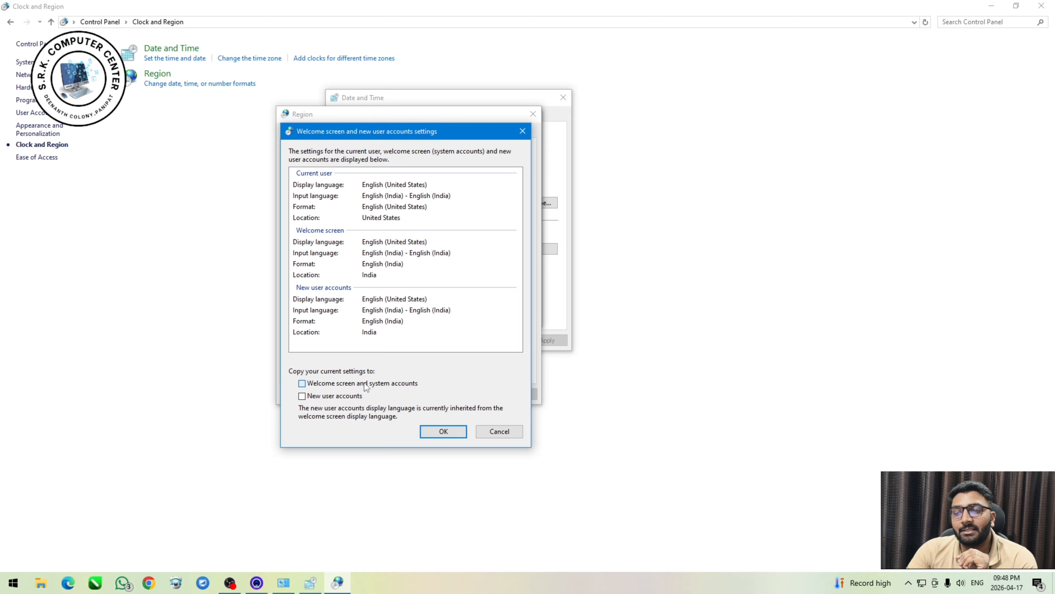
click(365, 382)
click(353, 394)
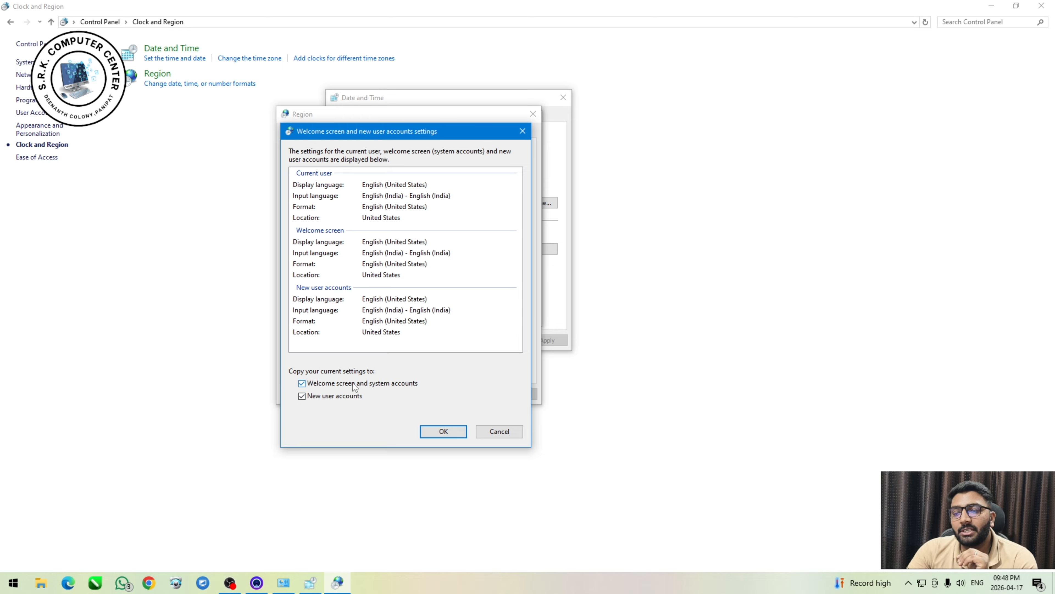
click(353, 383)
click(349, 397)
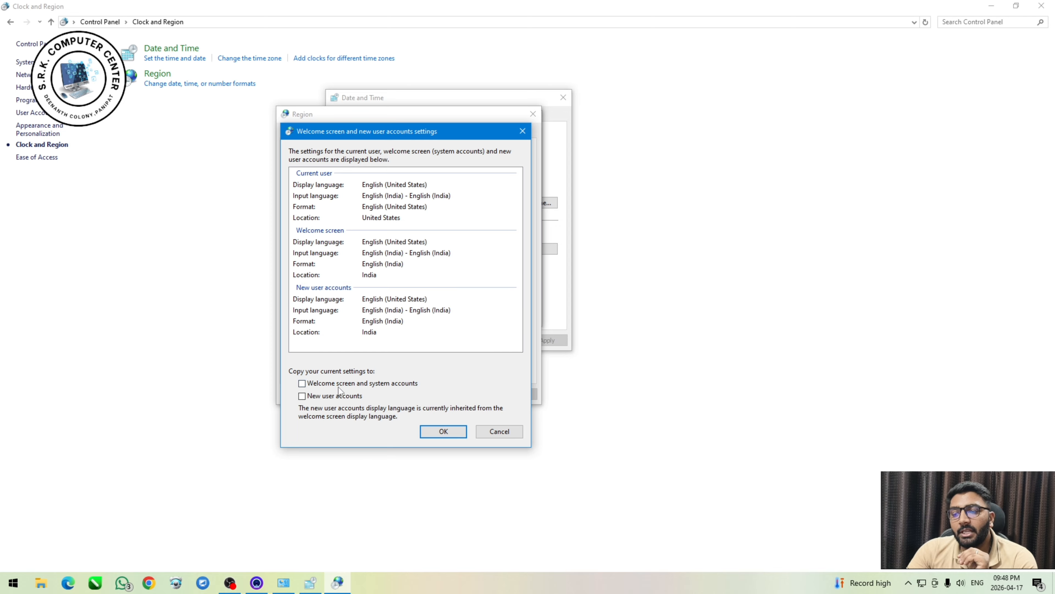
click(487, 434)
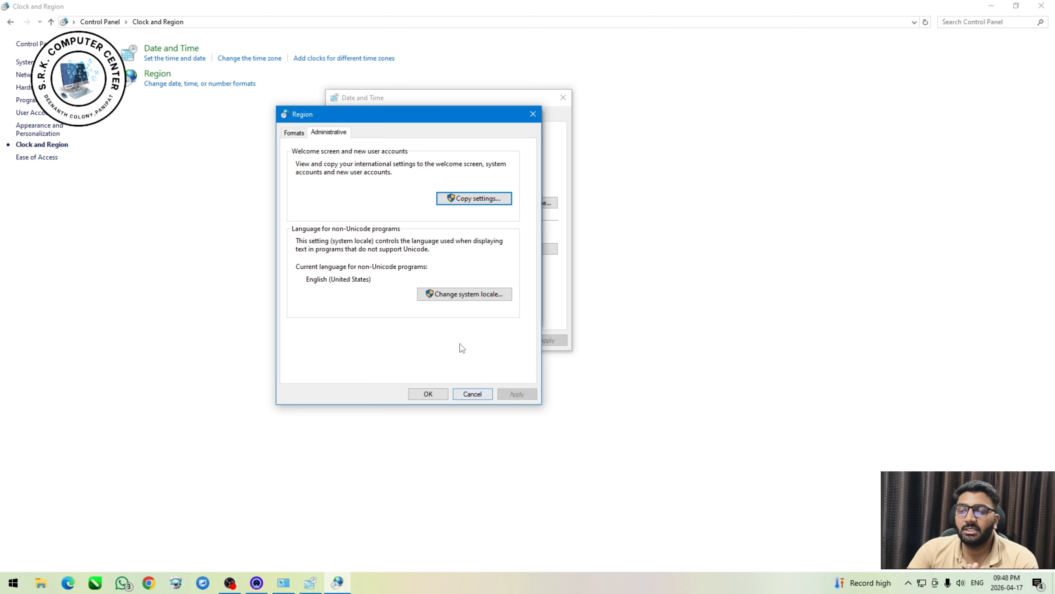
Check the available system locales for non-Unicode programs, and close the Region and date setting dialogs without changes.
click(460, 297)
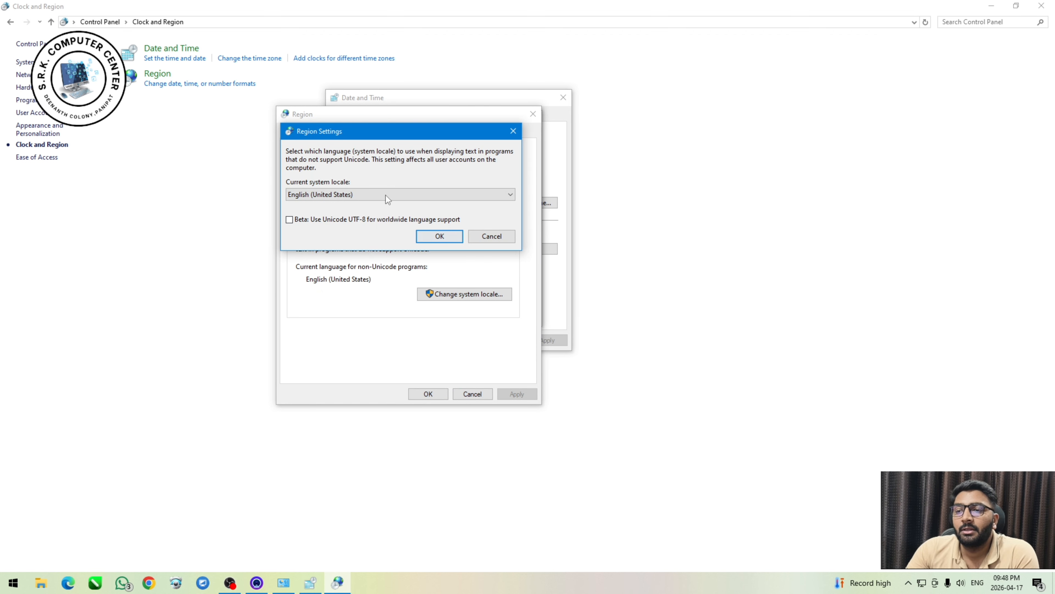
click(386, 195)
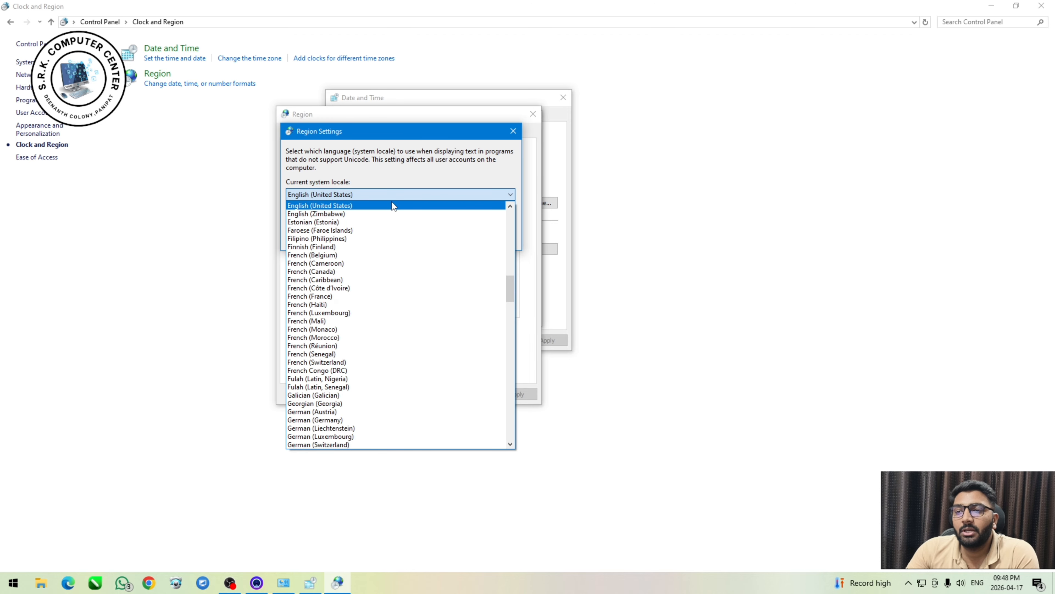
click(391, 196)
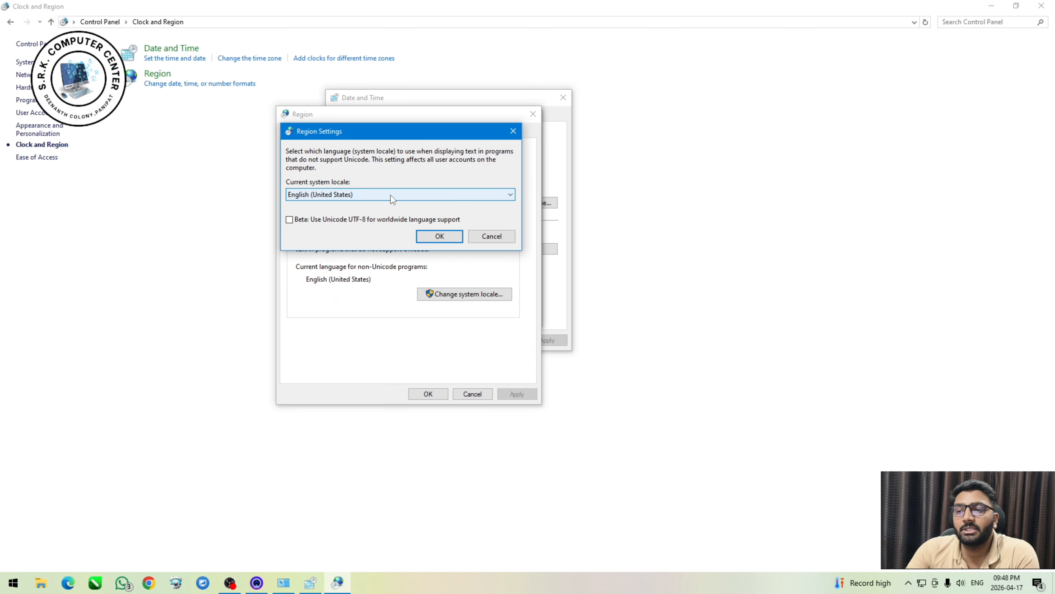
click(488, 235)
click(533, 114)
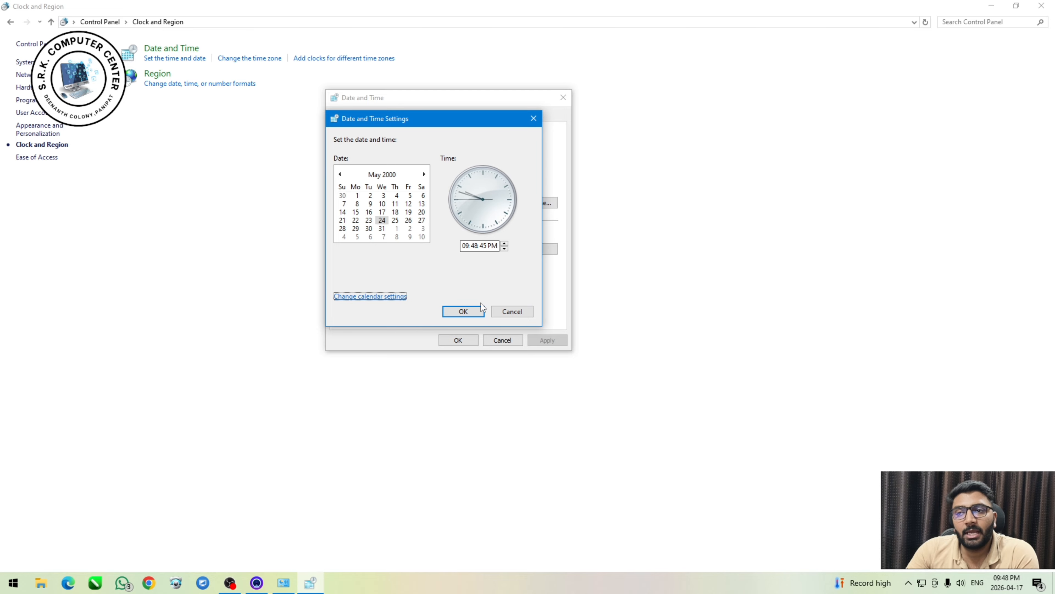
click(508, 311)
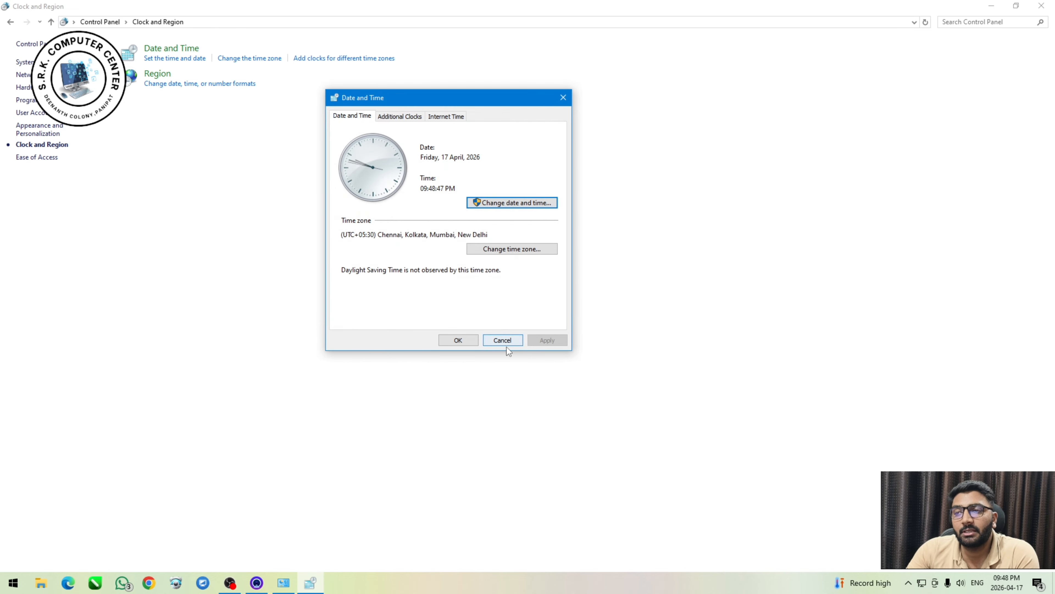
Enable the first additional clock and set its time zone to (UTC-10:00) Aleutian Islands.
click(394, 116)
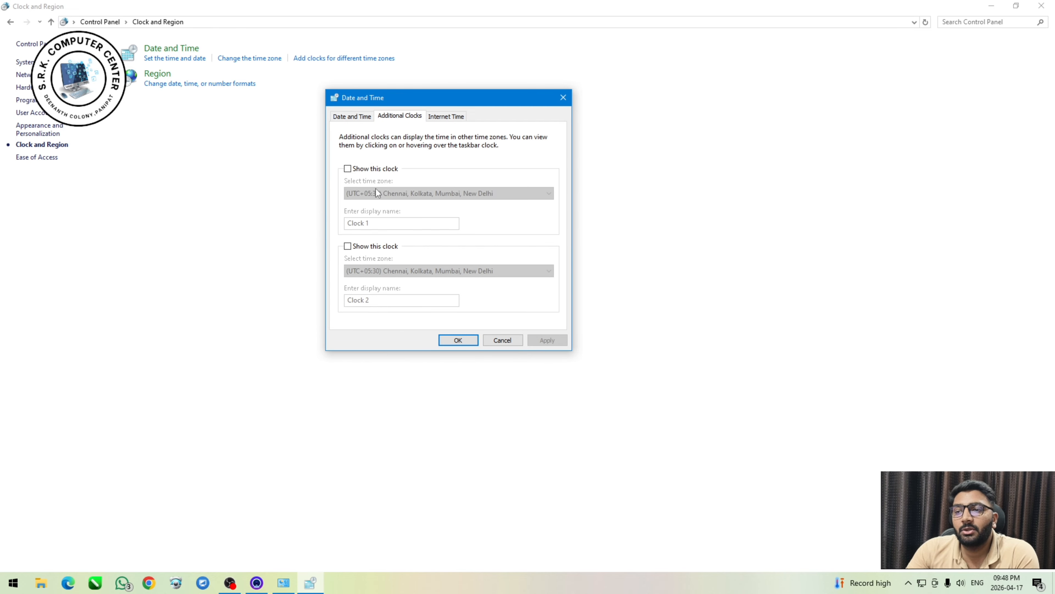
click(350, 171)
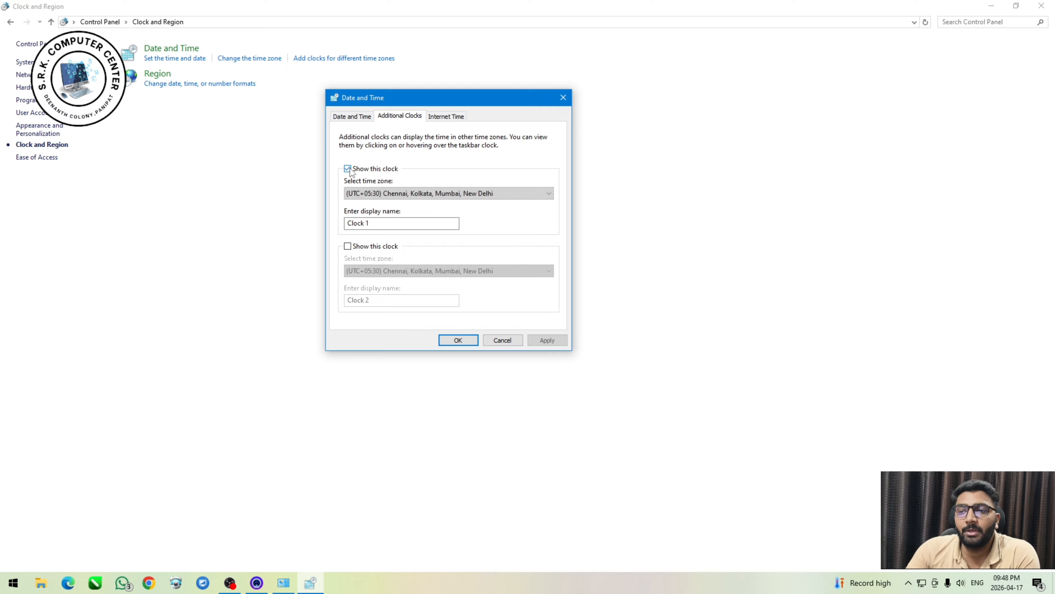
click(411, 193)
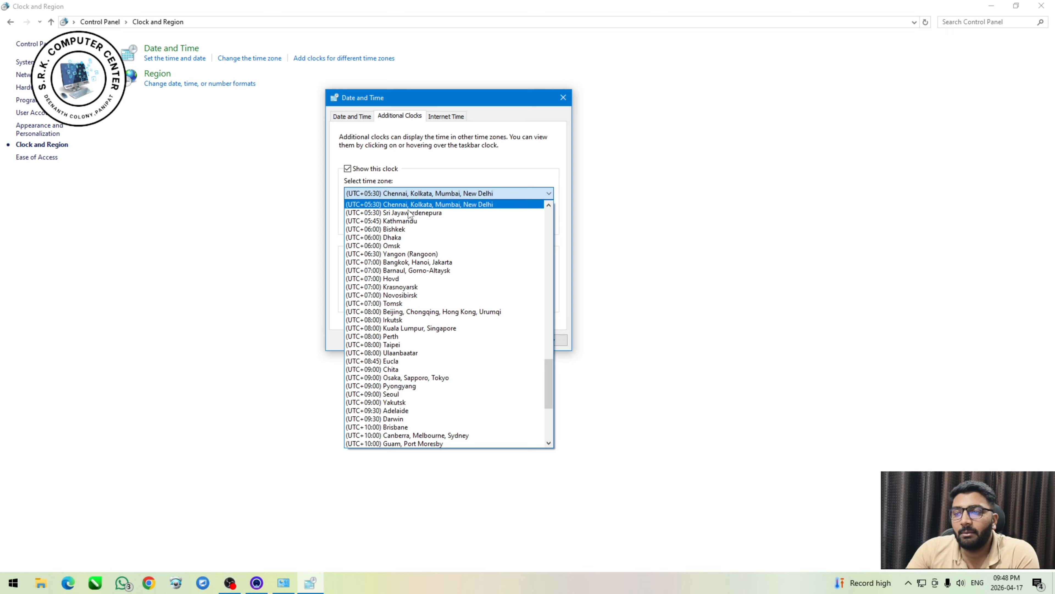
scroll(469, 282, down, 1)
scroll(470, 281, down, 5)
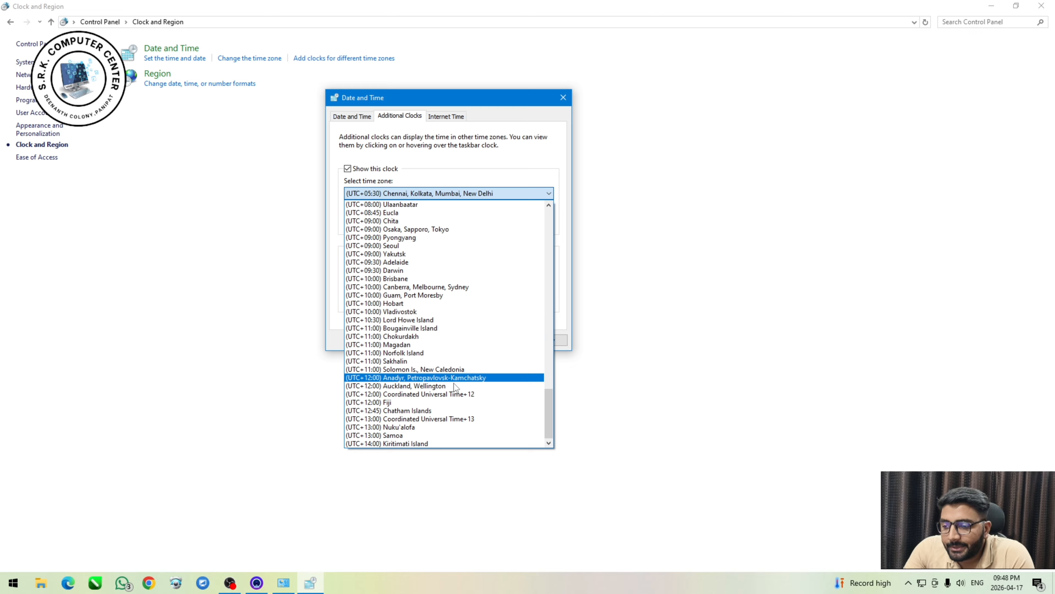
scroll(445, 378, up, 6)
scroll(446, 378, up, 13)
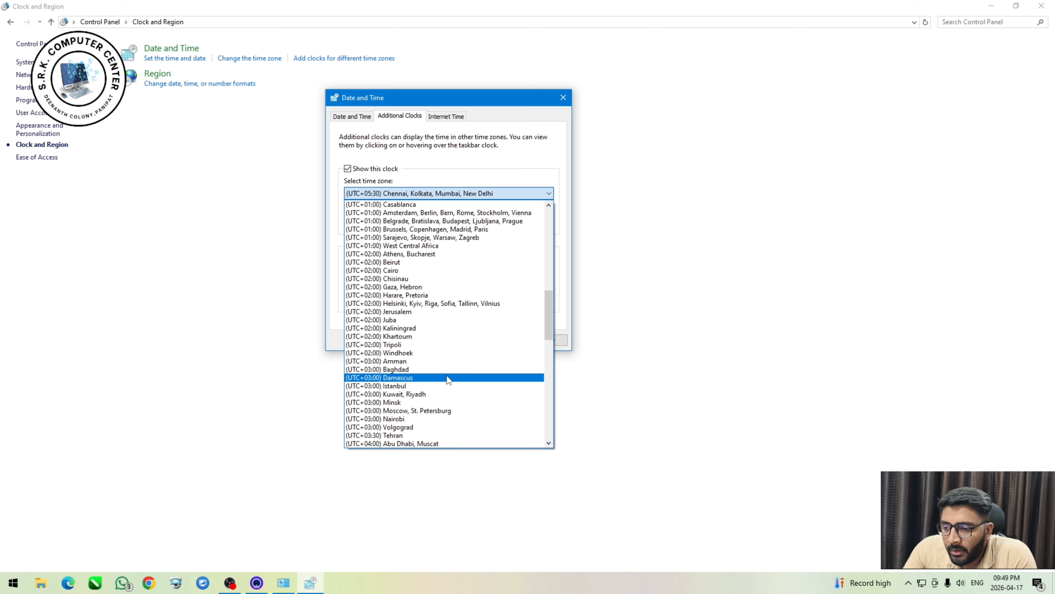
scroll(447, 376, up, 17)
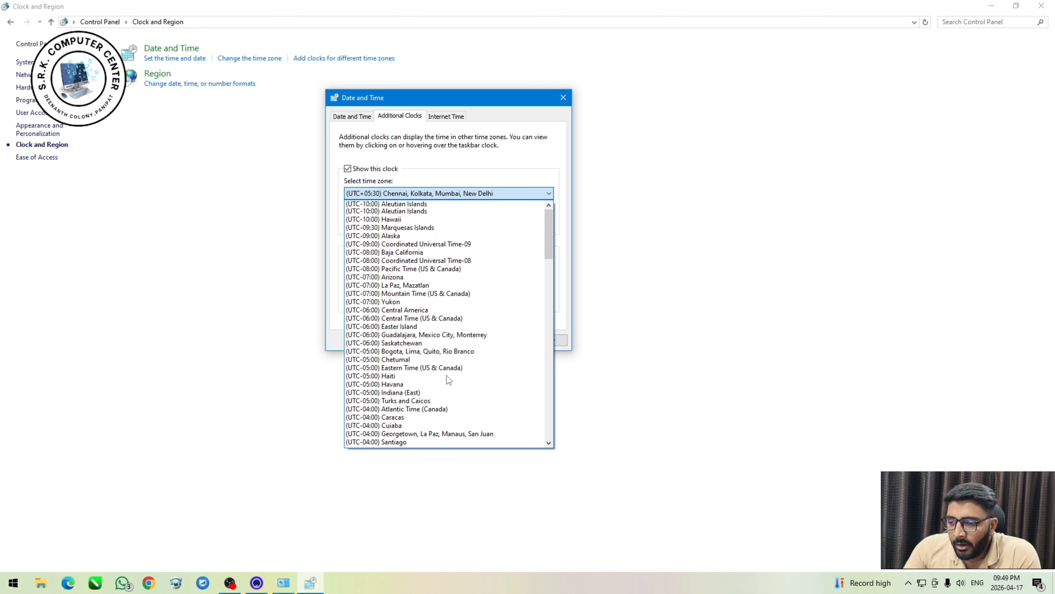
click(400, 220)
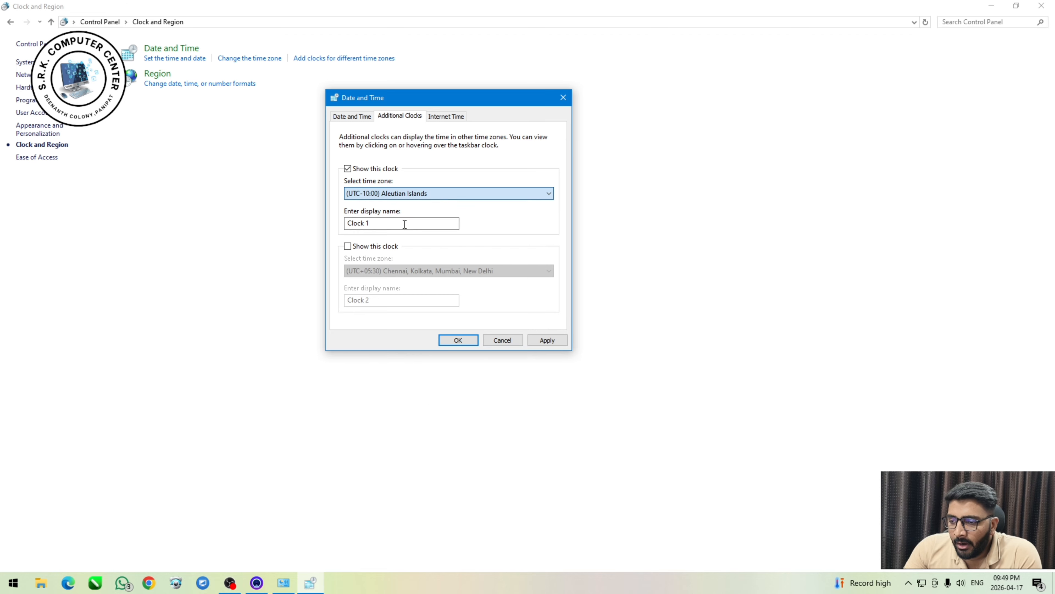
click(393, 221)
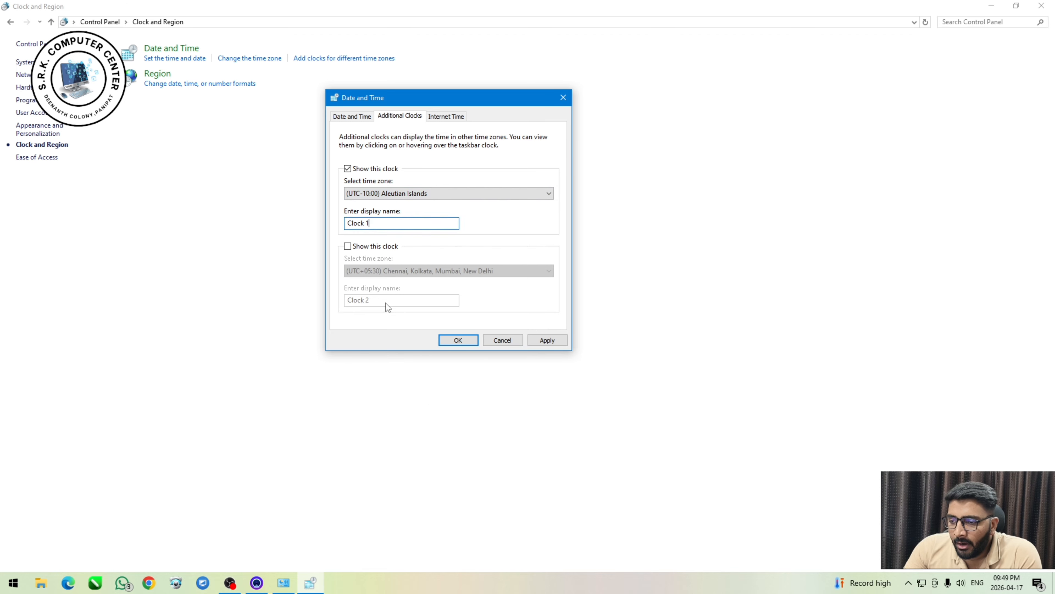
Enable the second additional clock with the (UTC+05:00) Islamabad, Karachi time zone, and cancel the additional clock changes.
click(348, 246)
scroll(421, 270, down, 1)
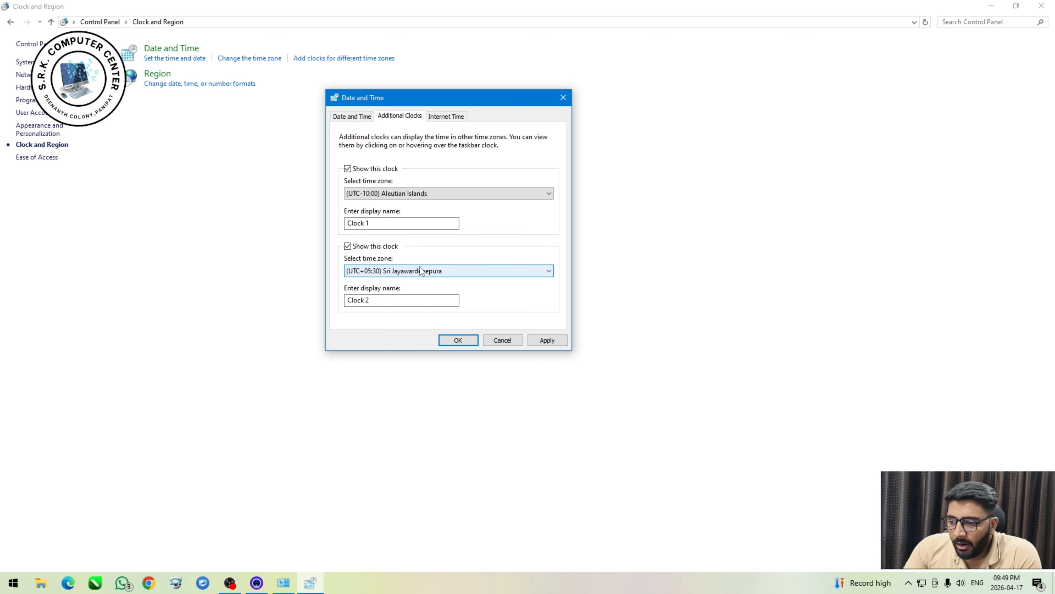
scroll(404, 272, up, 3)
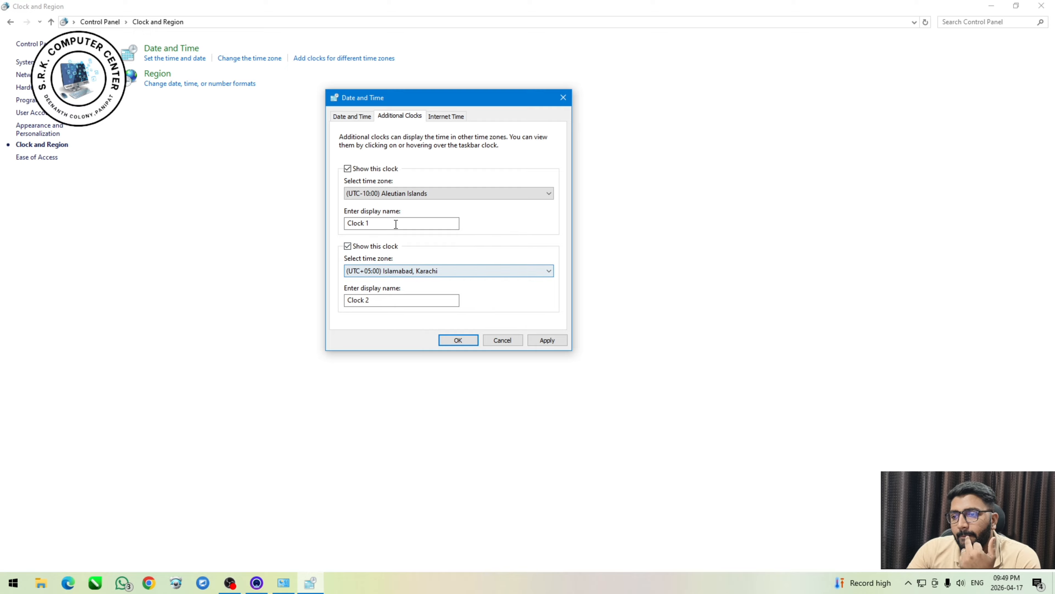
click(519, 342)
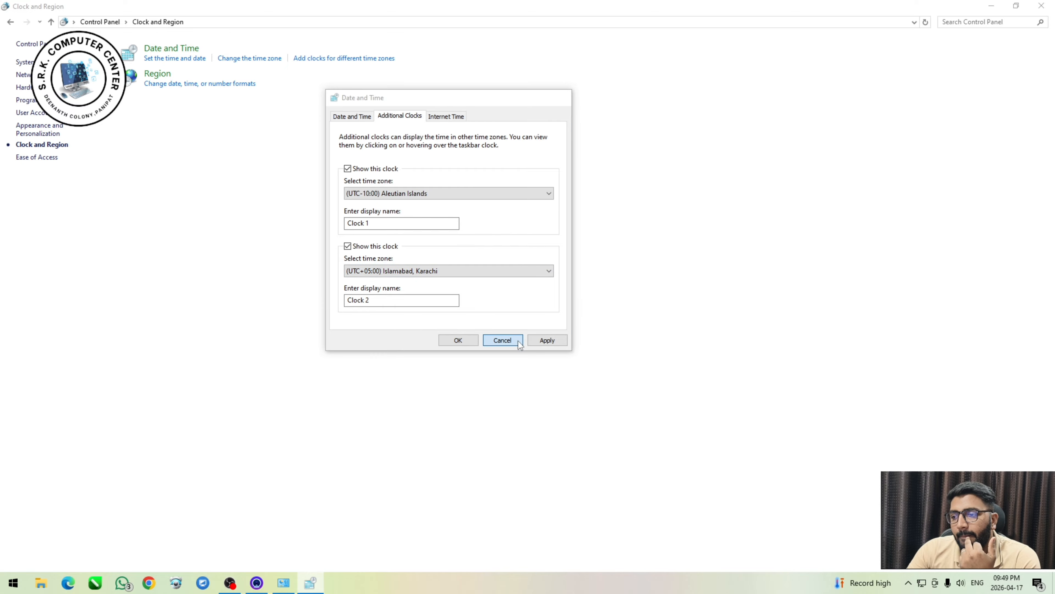
Reopen the Date and Time dialog, look at its date and time setter, and show the additional clocks options.
click(194, 58)
drag(184, 92, 466, 142)
click(530, 241)
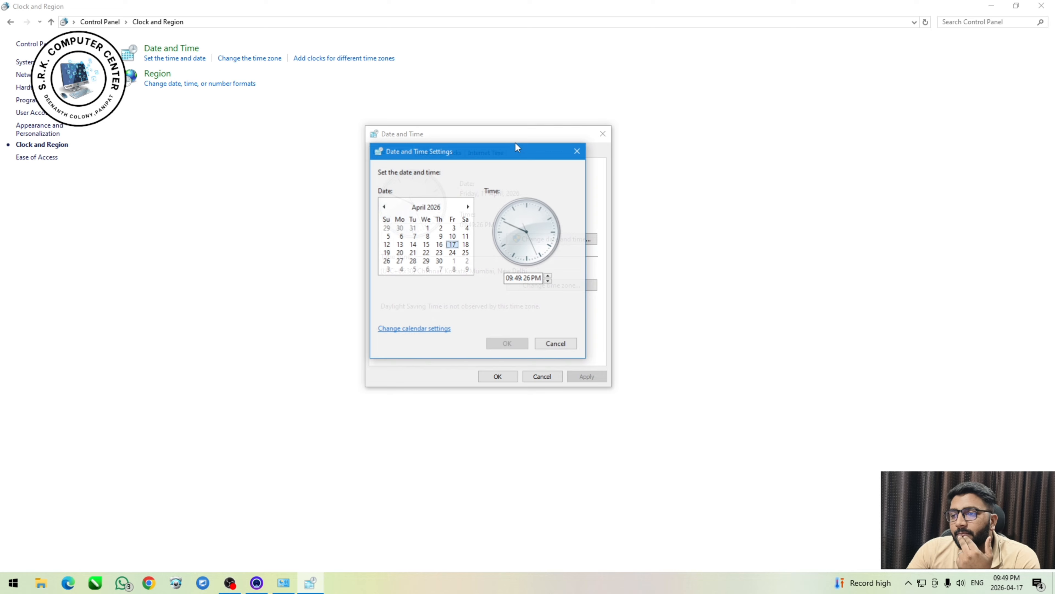
click(578, 152)
click(440, 153)
drag(442, 138, 411, 119)
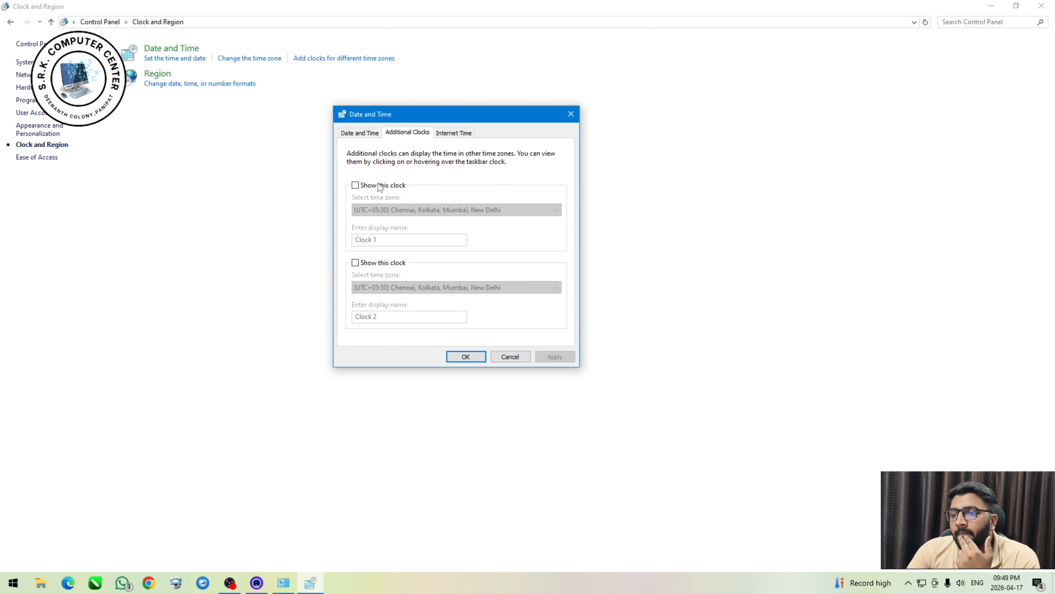
Enable the second additional clock and apply the (UTC+05:30) Sri Jayawardenepura time zone, followed by (UTC+06:00) Omsk.
click(355, 263)
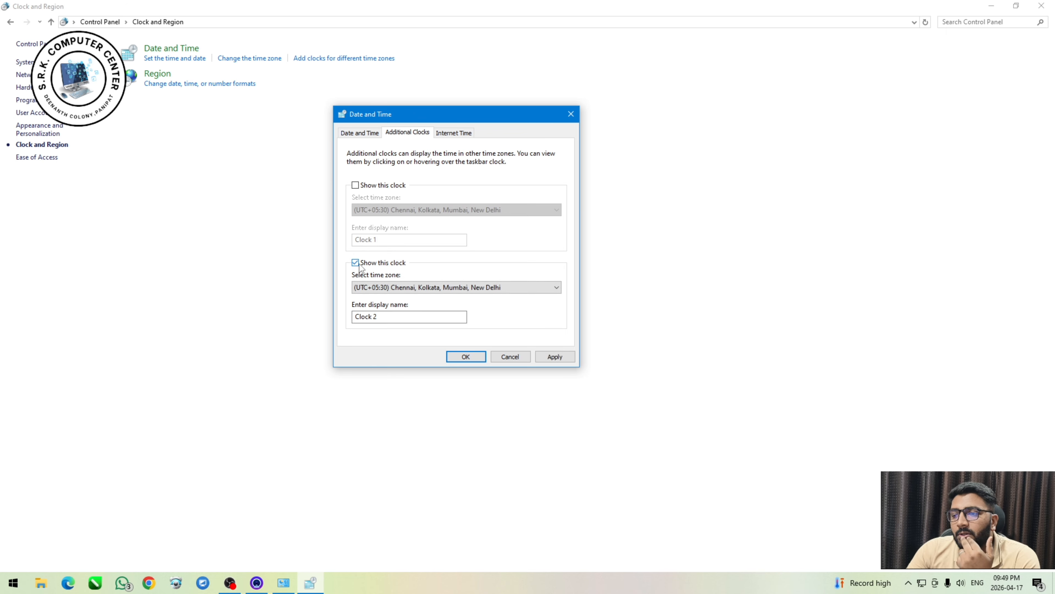
click(435, 289)
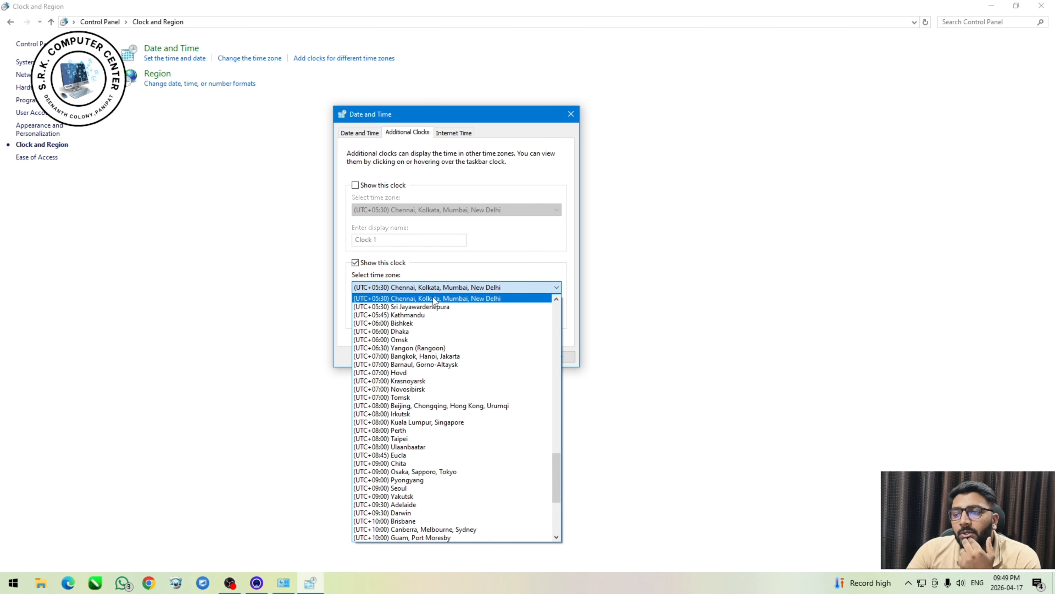
click(435, 303)
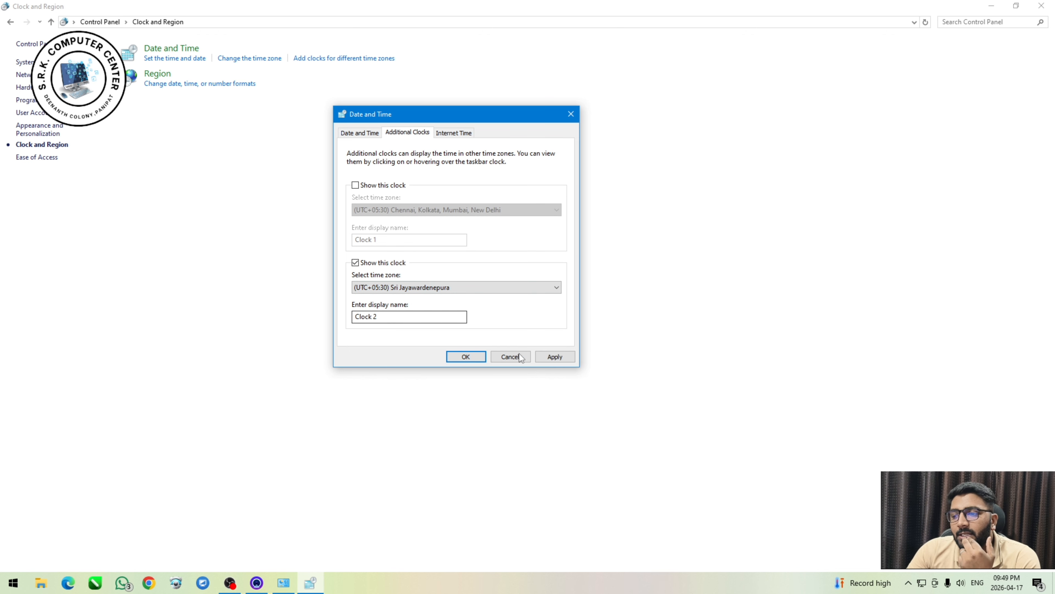
click(554, 357)
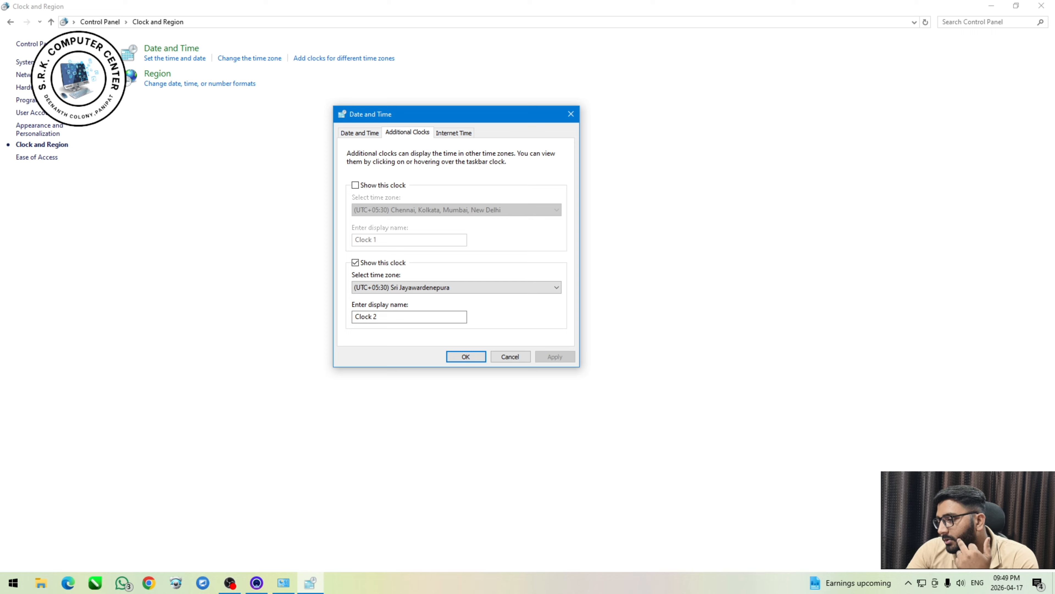
scroll(483, 288, down, 4)
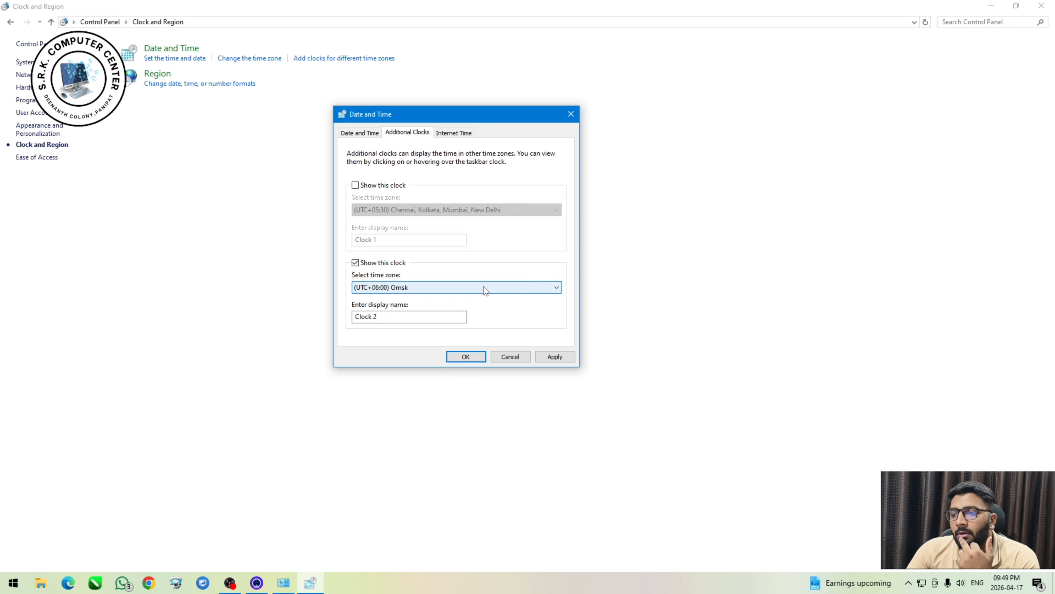
click(559, 355)
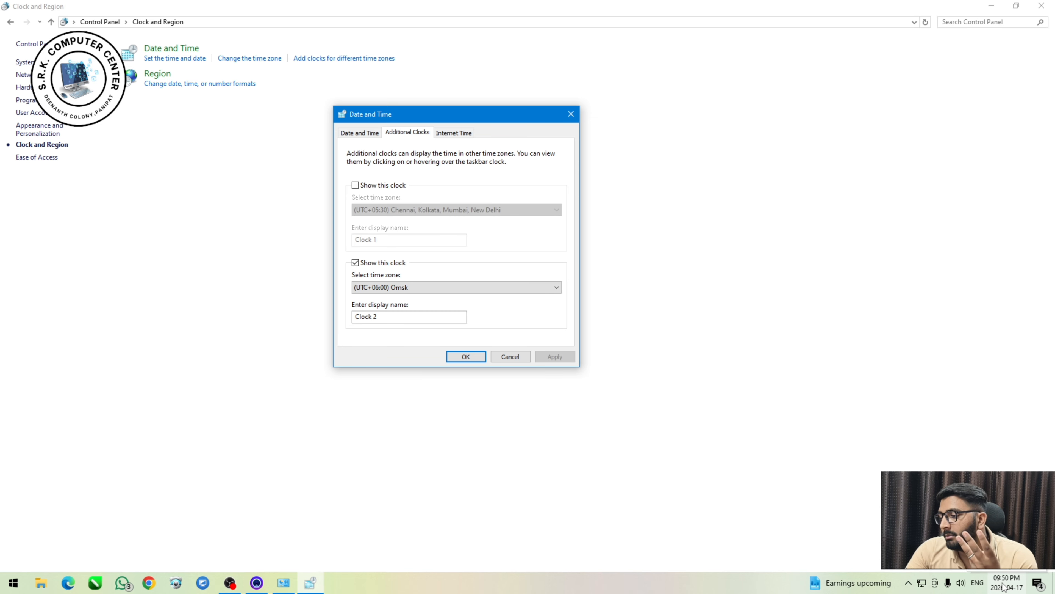
Turn off the second additional clock, apply the change, and check the taskbar clock.
click(355, 262)
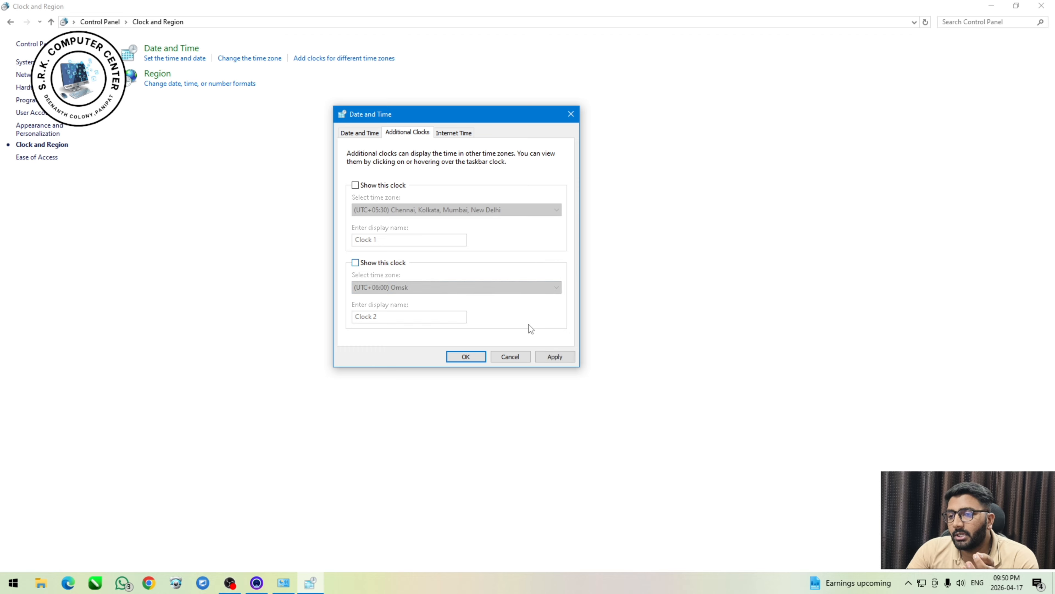
click(997, 584)
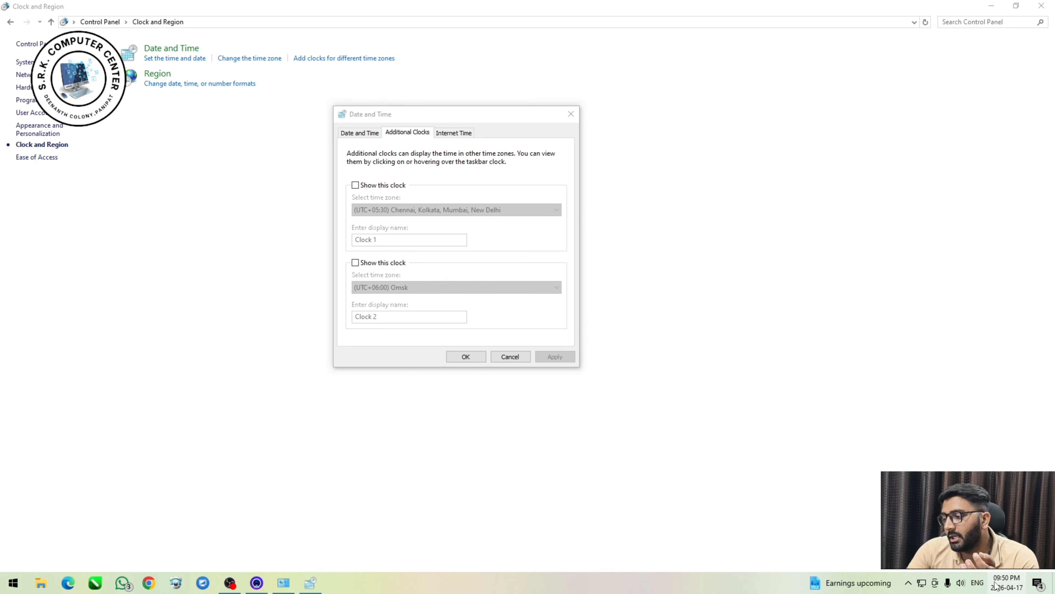
click(726, 513)
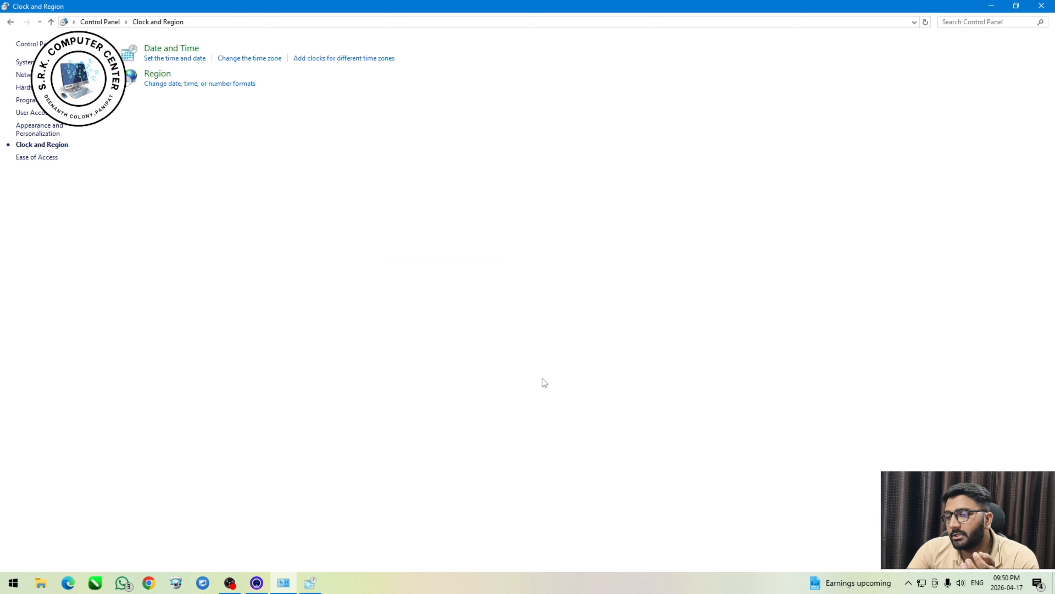
click(310, 582)
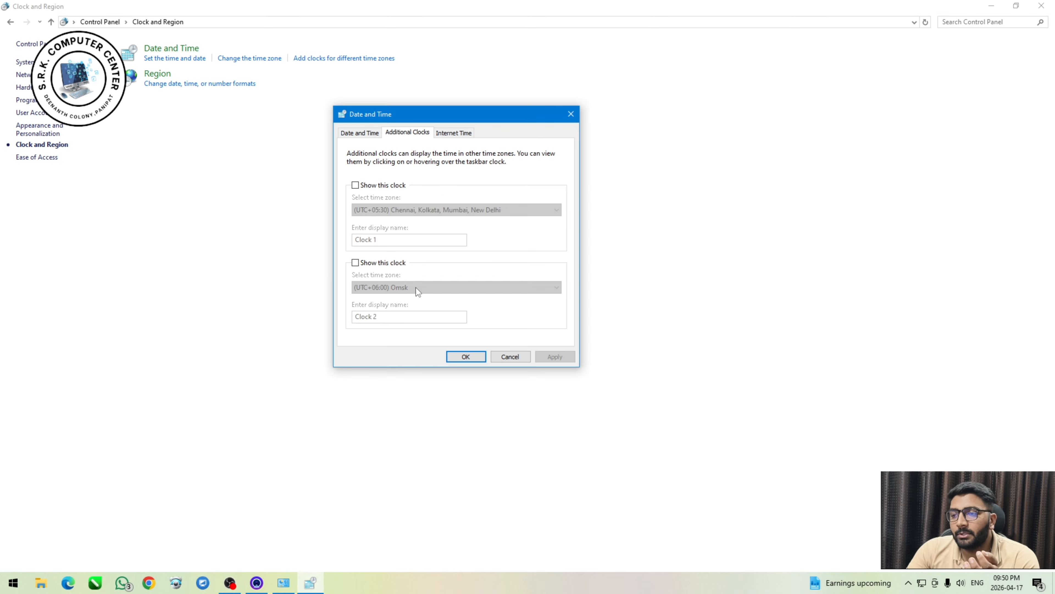
Synchronize the system clock with the time.windows.com Internet time server, and close the Date and Time dialog.
click(441, 132)
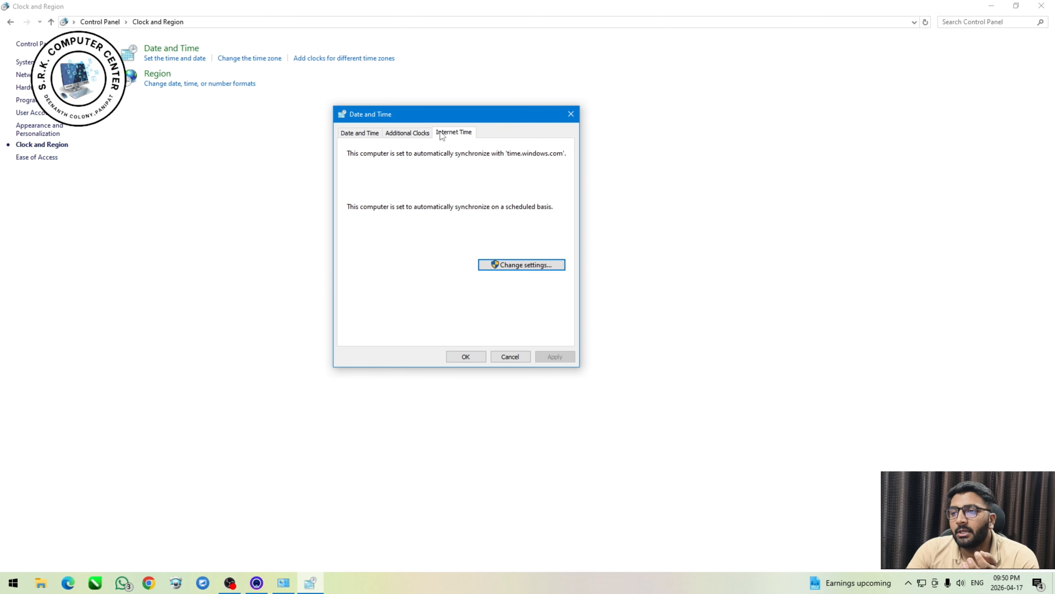
click(500, 266)
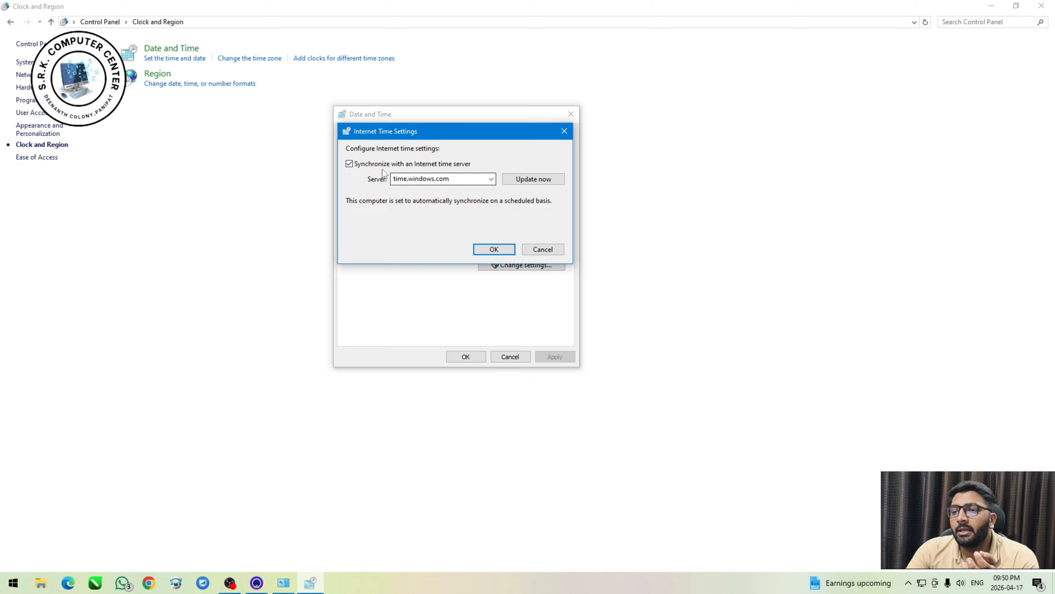
click(519, 179)
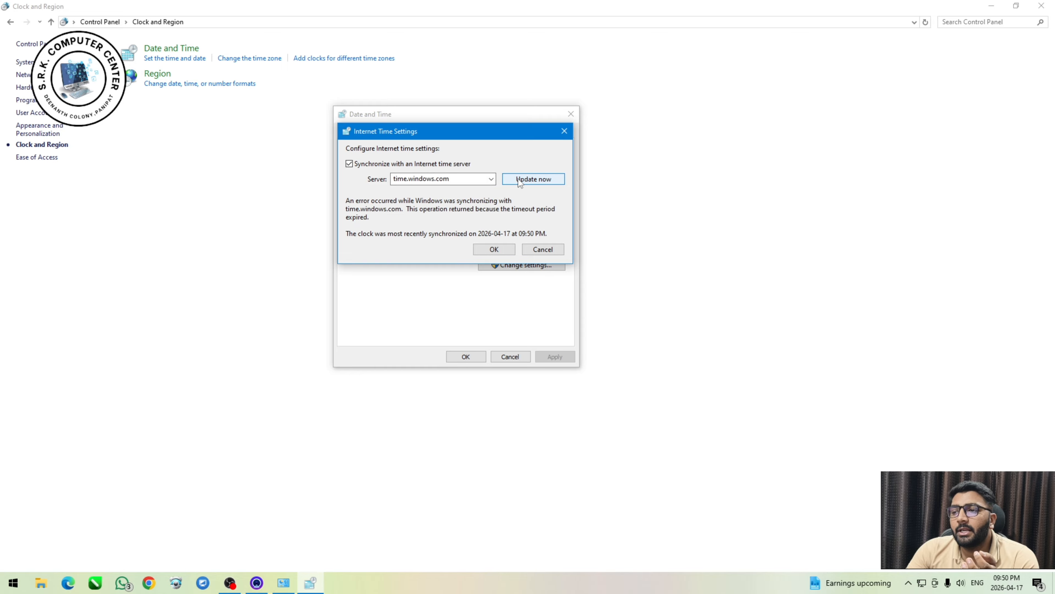
click(494, 249)
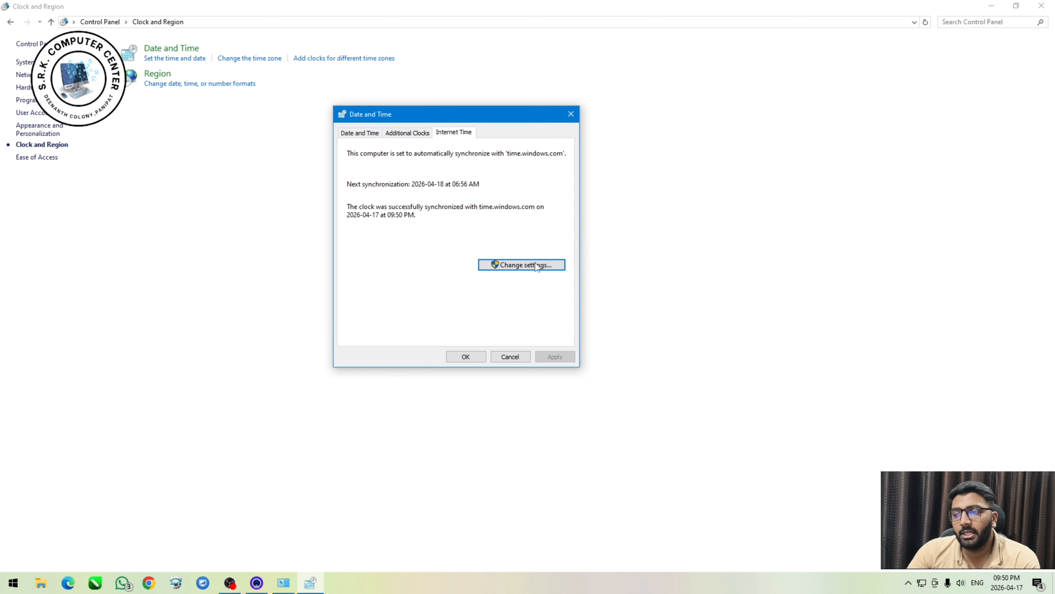
click(521, 360)
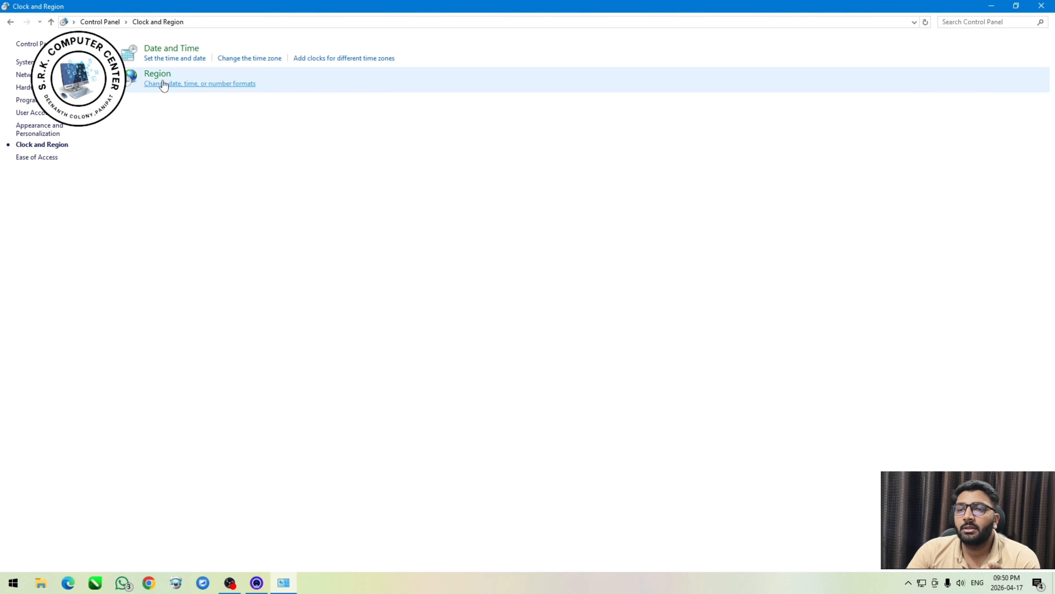
Look at the Region format settings, close them without changes, and return to the Control Panel home.
click(150, 75)
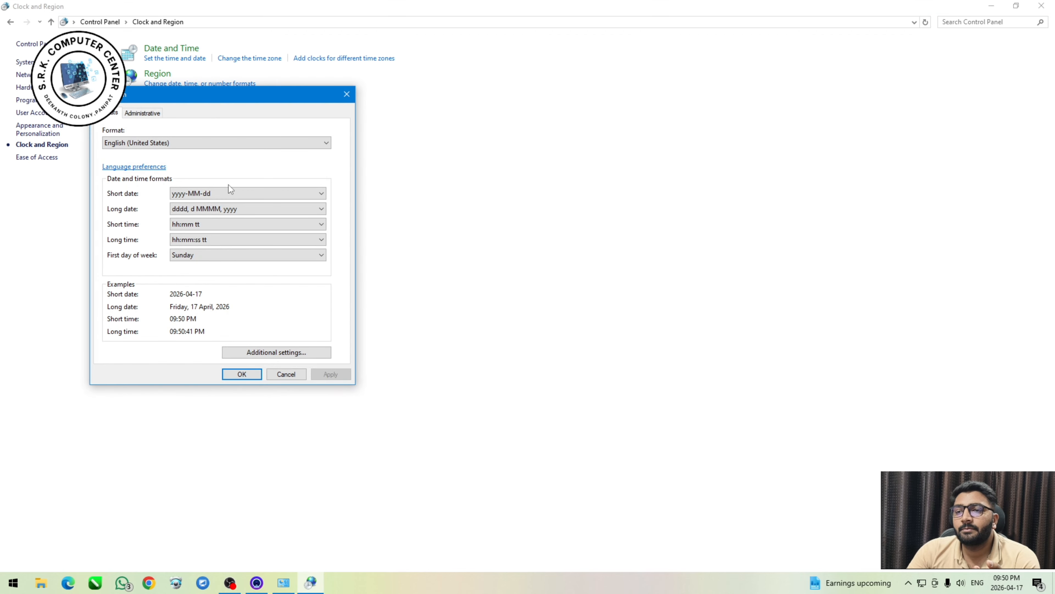
click(285, 374)
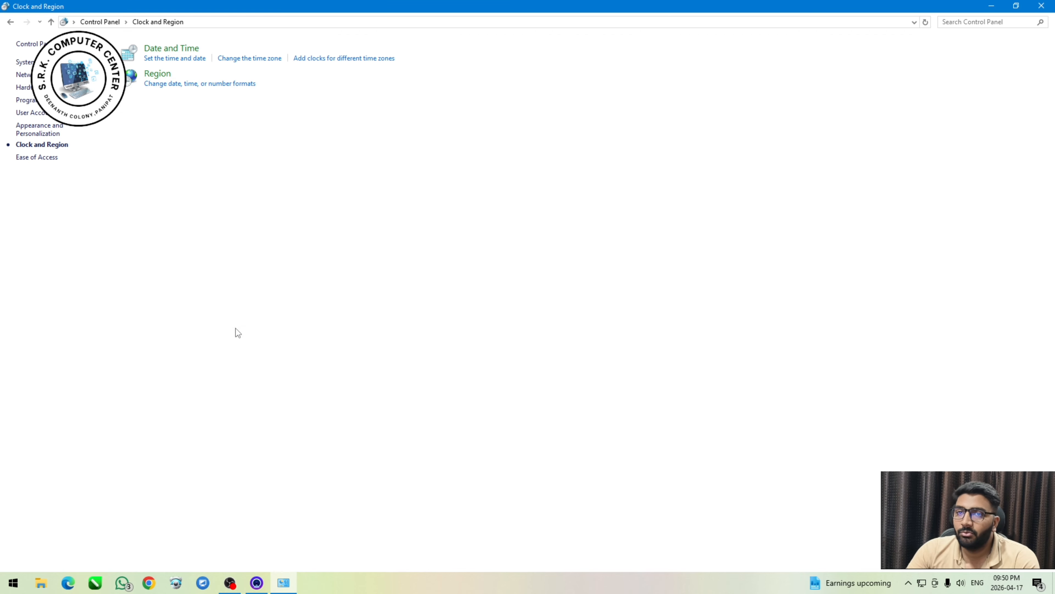
click(10, 22)
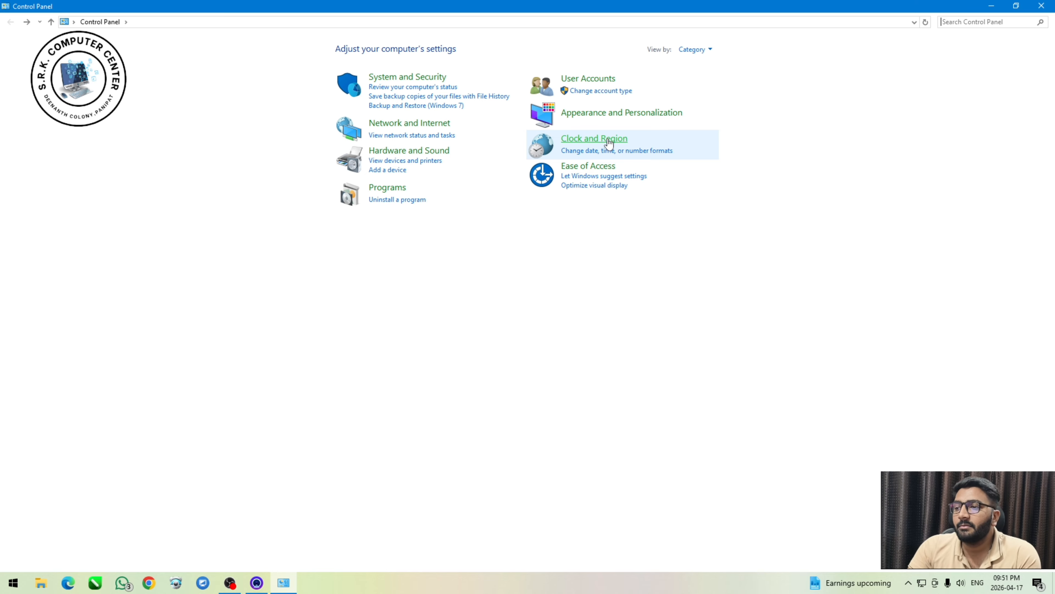
Under Appearance and Personalization, look at the taskbar settings and the Ease of Access Center options.
click(599, 120)
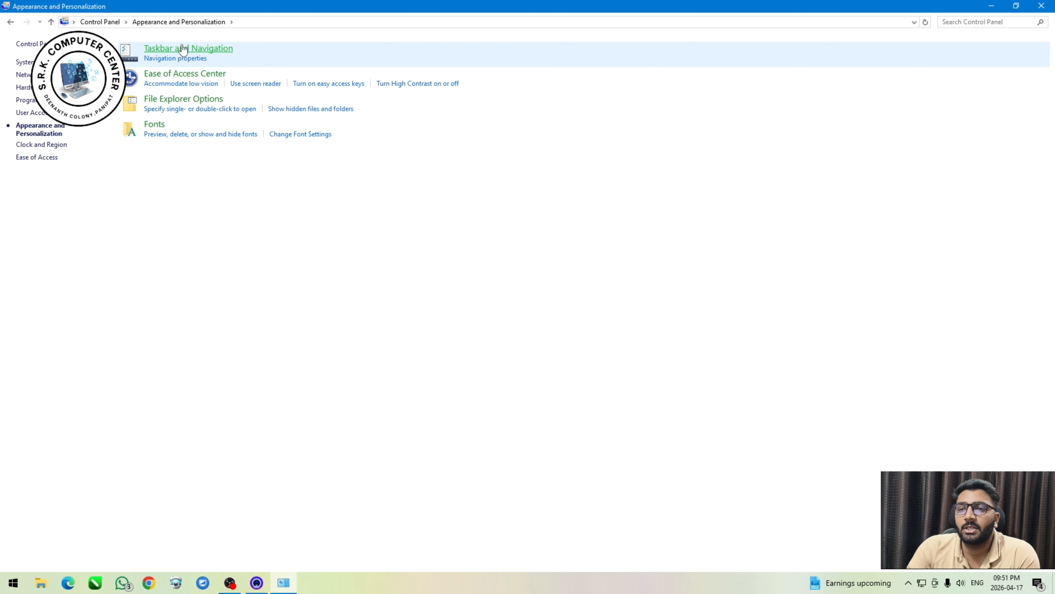
click(168, 56)
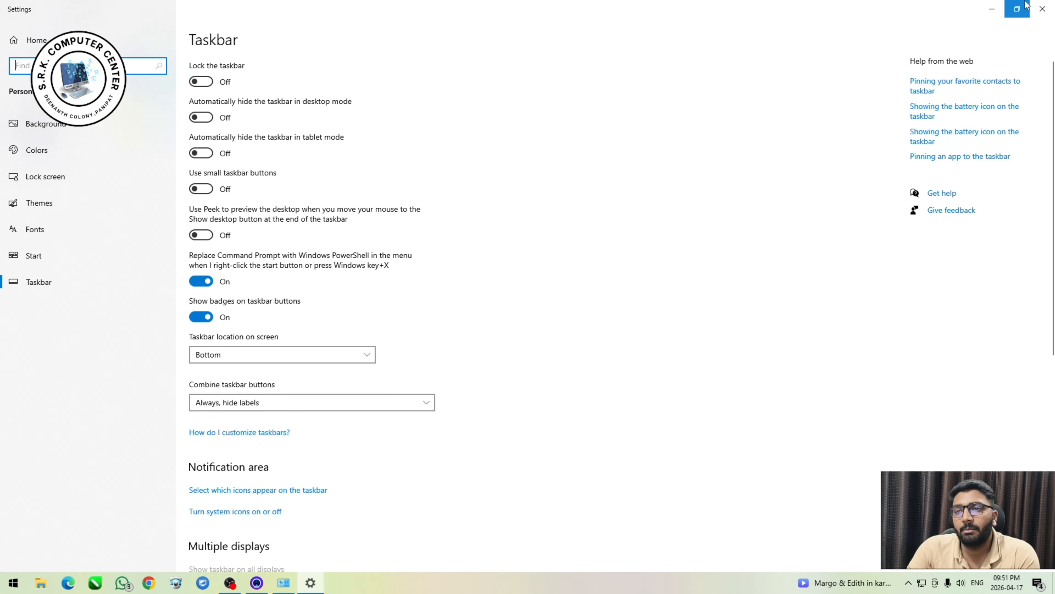
click(1042, 9)
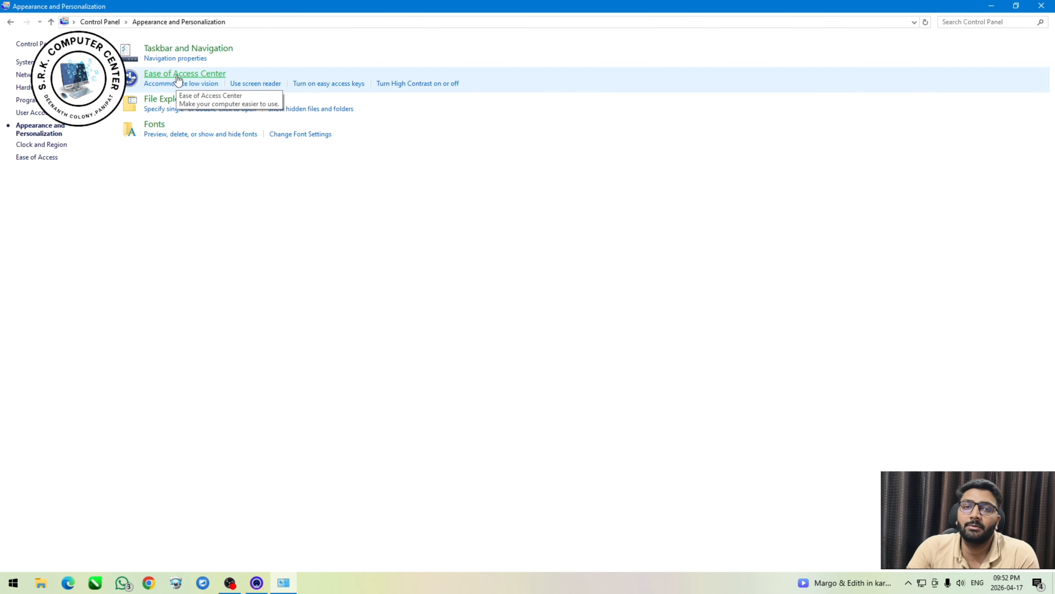
click(178, 79)
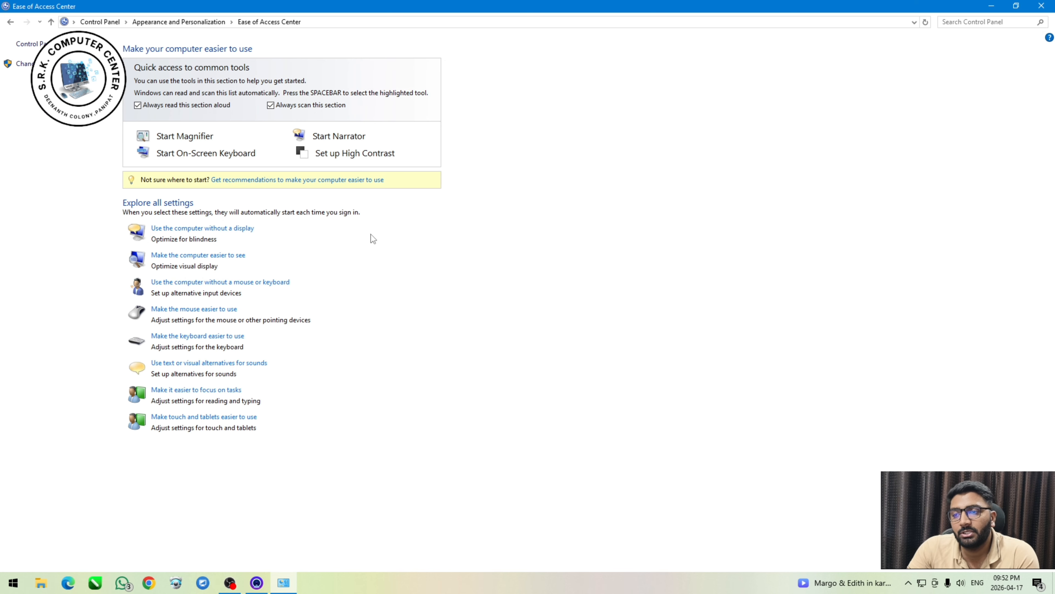
click(11, 22)
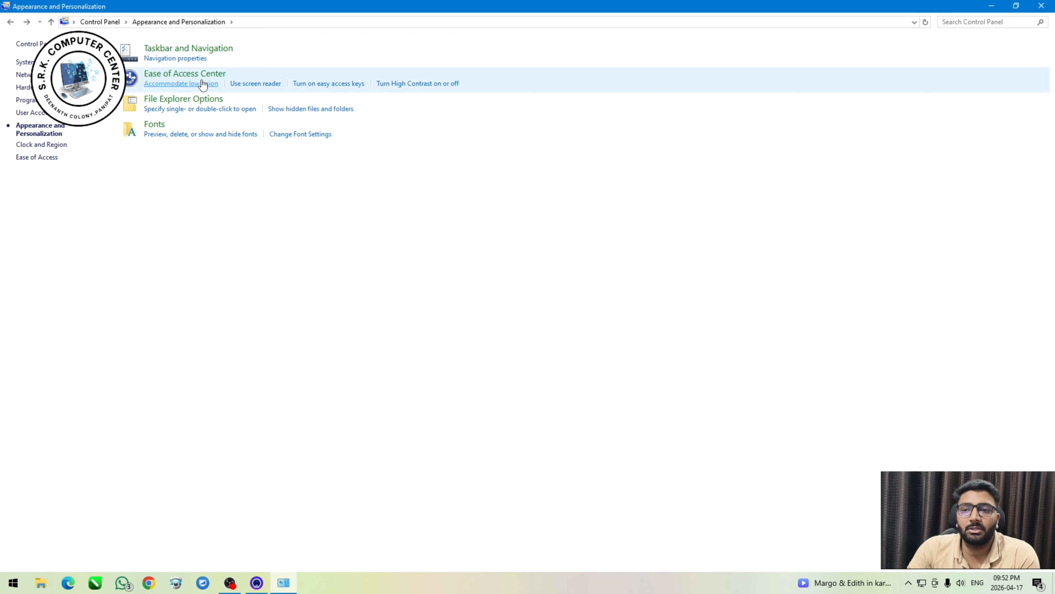
Browse the installed fonts and preview the Century725 Cn BT Regular font.
click(150, 127)
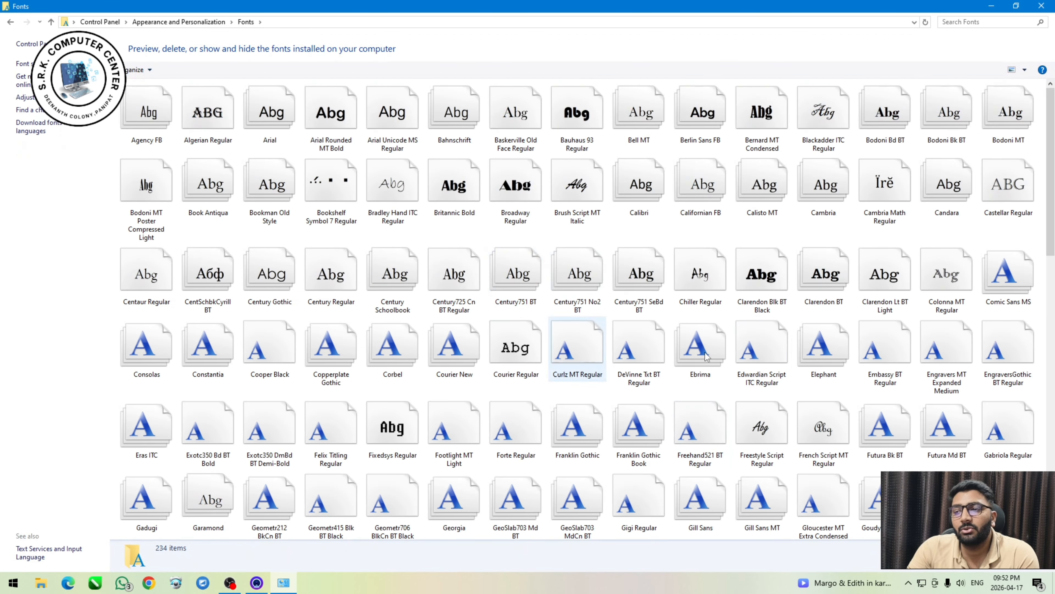
scroll(699, 408, down, 10)
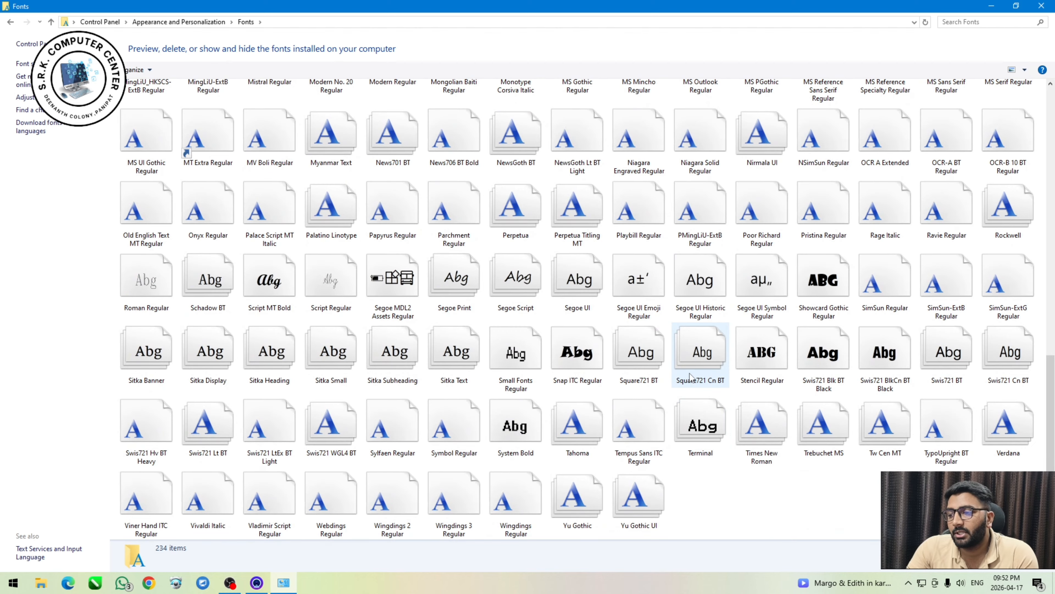
scroll(453, 407, up, 10)
click(447, 279)
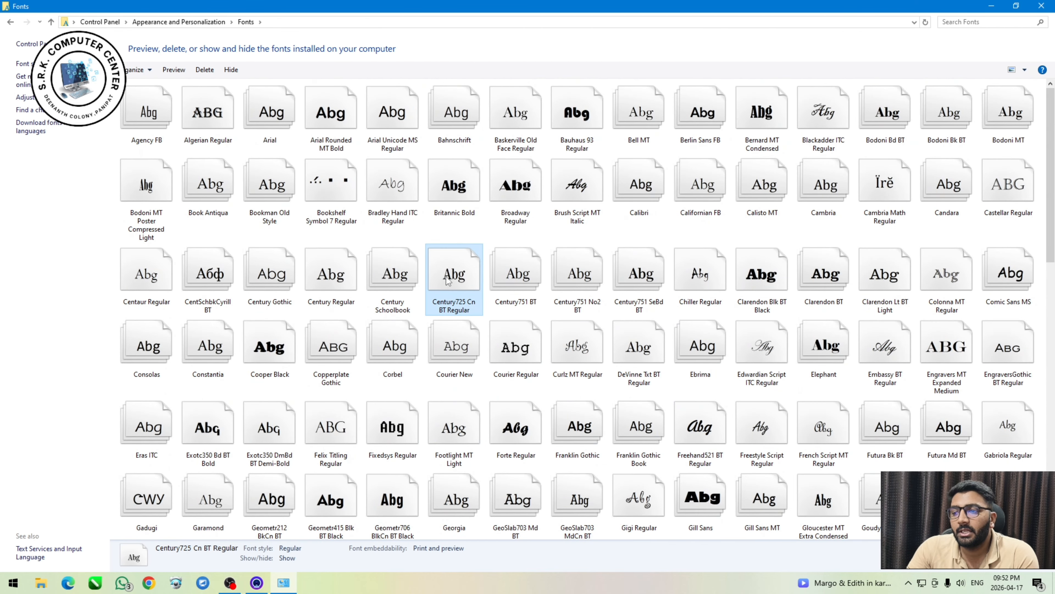
right_click(447, 276)
click(465, 285)
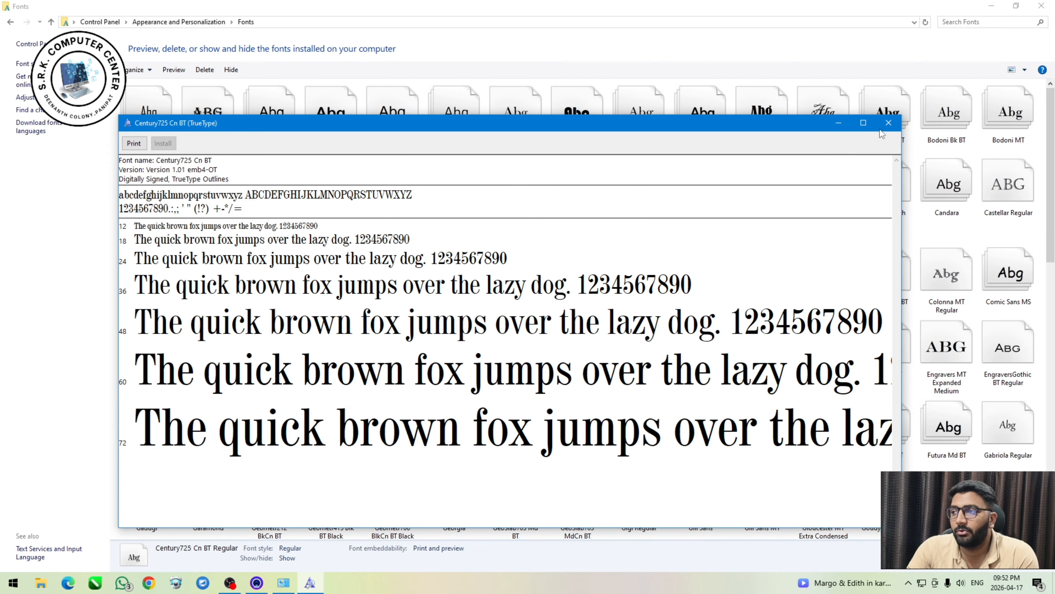
click(888, 123)
Show the print options for the Century725 Cn BT font, cancel printing, and return to Appearance and Personalization.
right_click(462, 260)
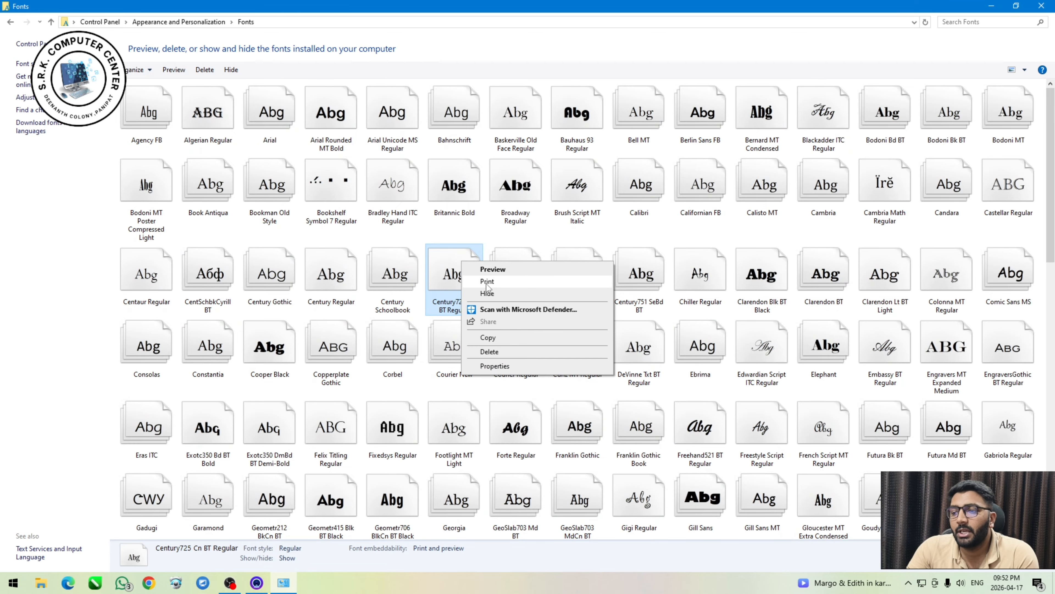
click(486, 283)
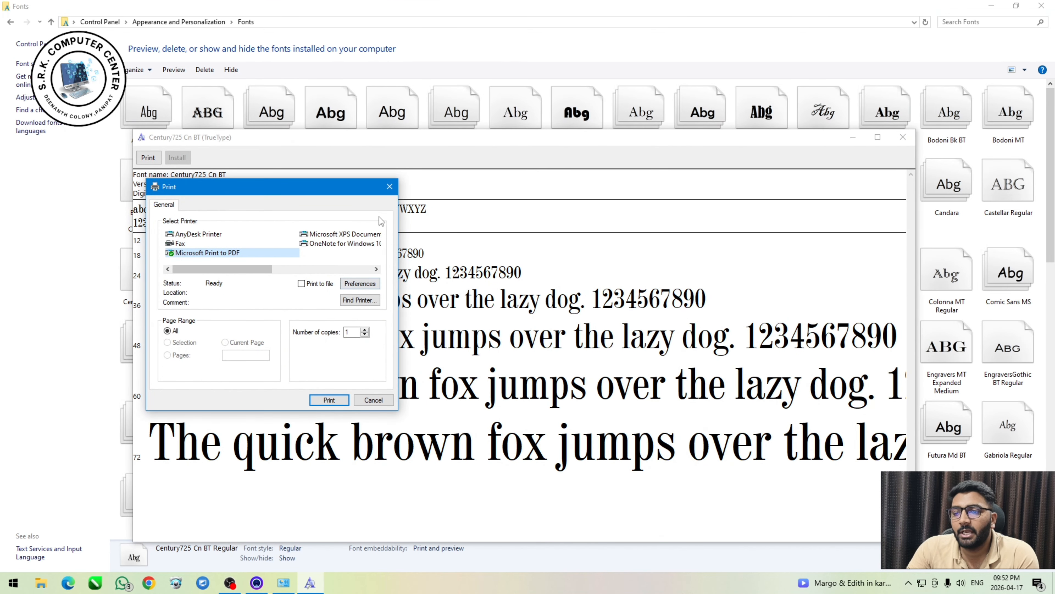
click(389, 187)
click(902, 139)
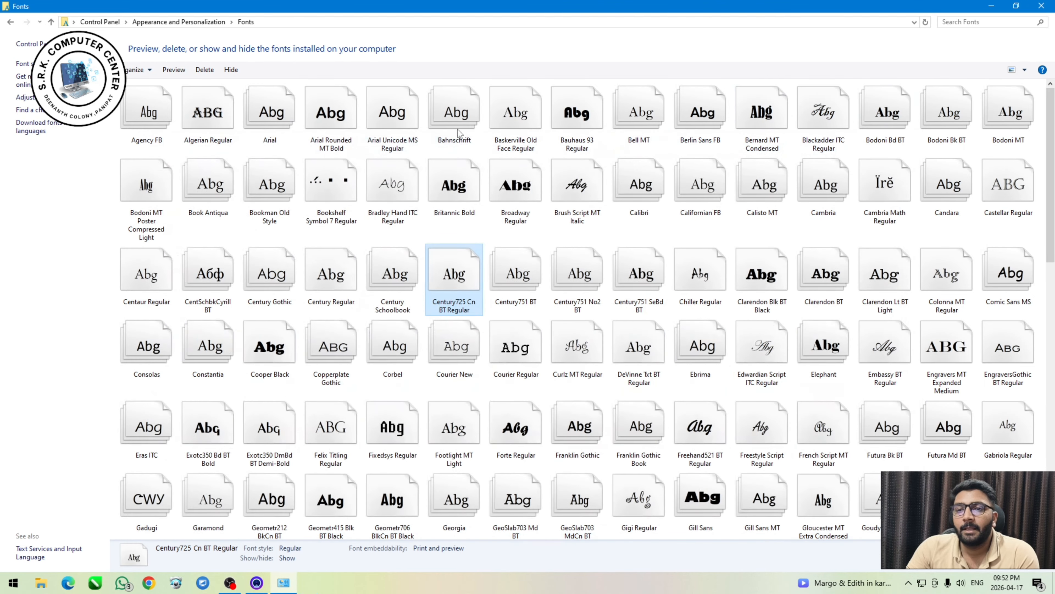
click(10, 21)
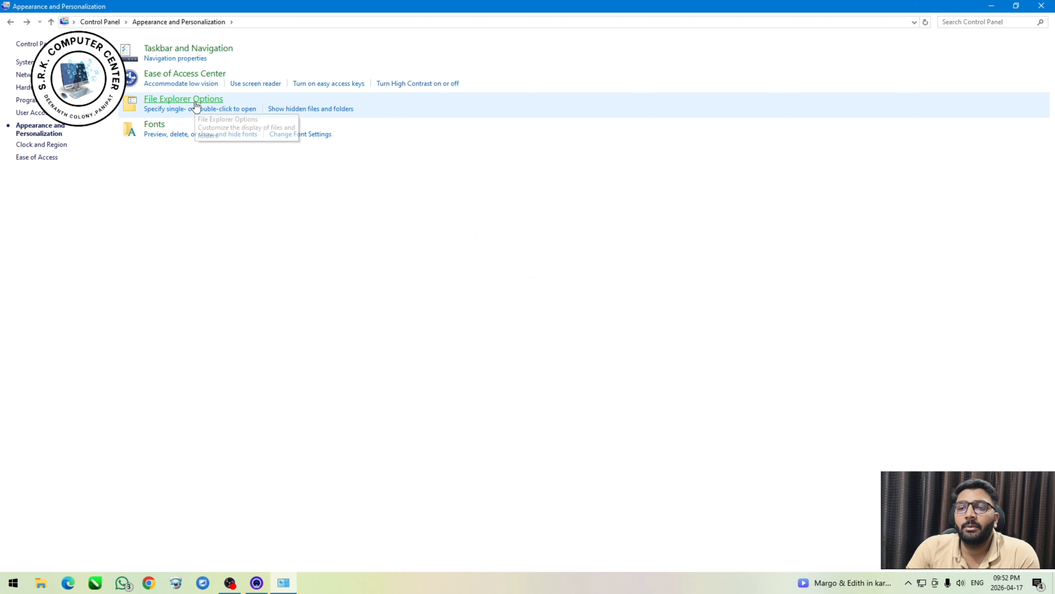
Open File Explorer Options, reposition the dialog near the middle of the screen, and examine its general settings.
click(253, 110)
drag(144, 39, 451, 155)
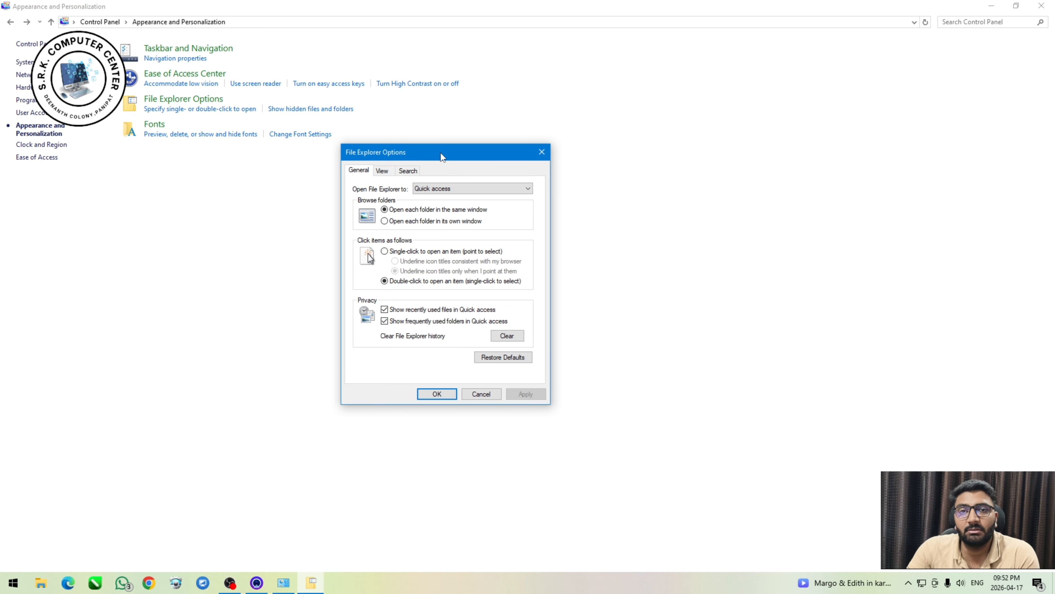
click(991, 6)
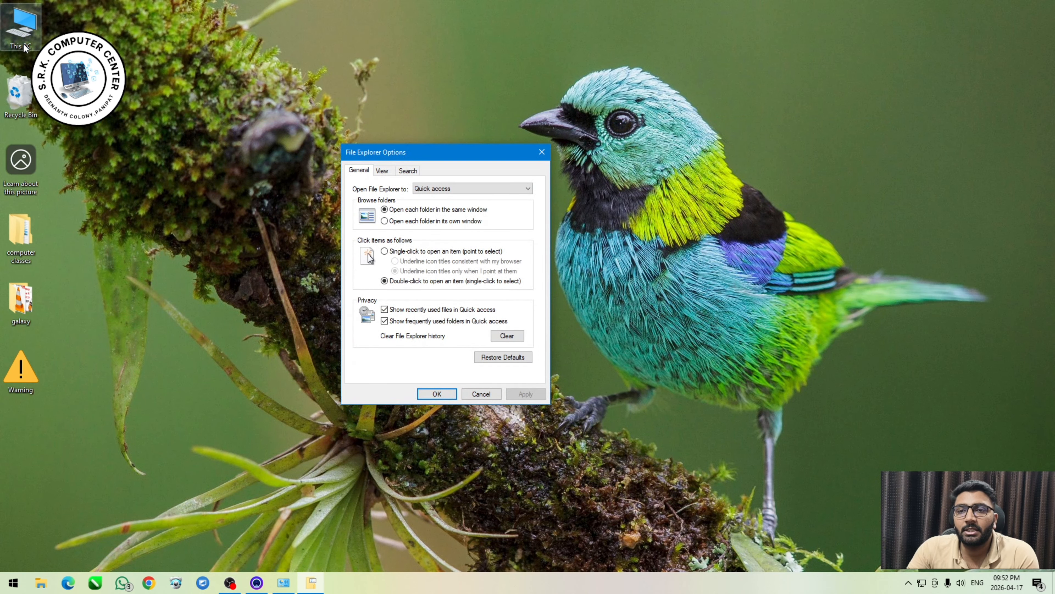
key(alt+Tab)
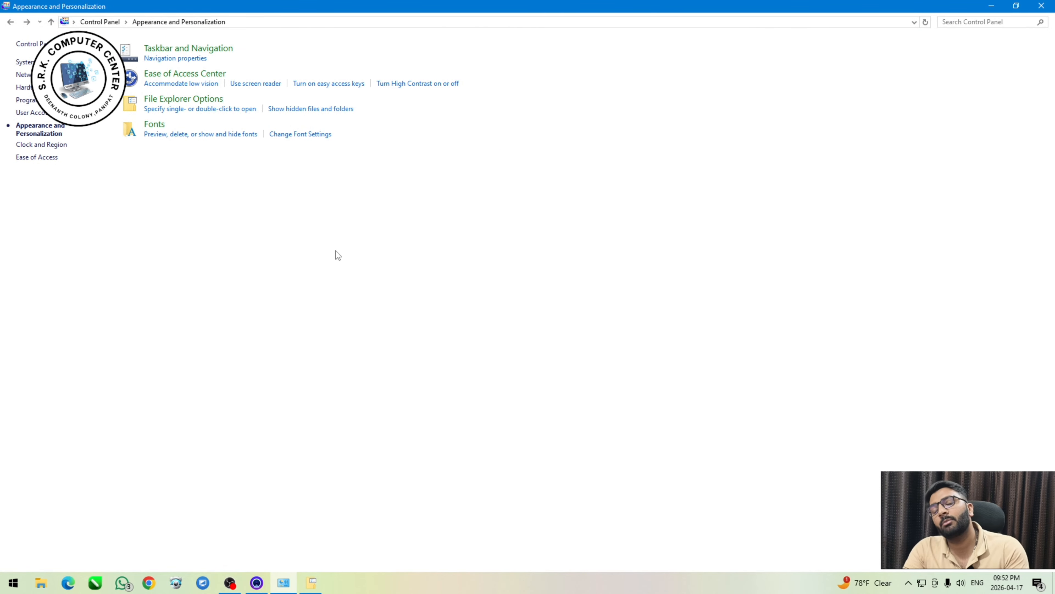
key(alt+Tab)
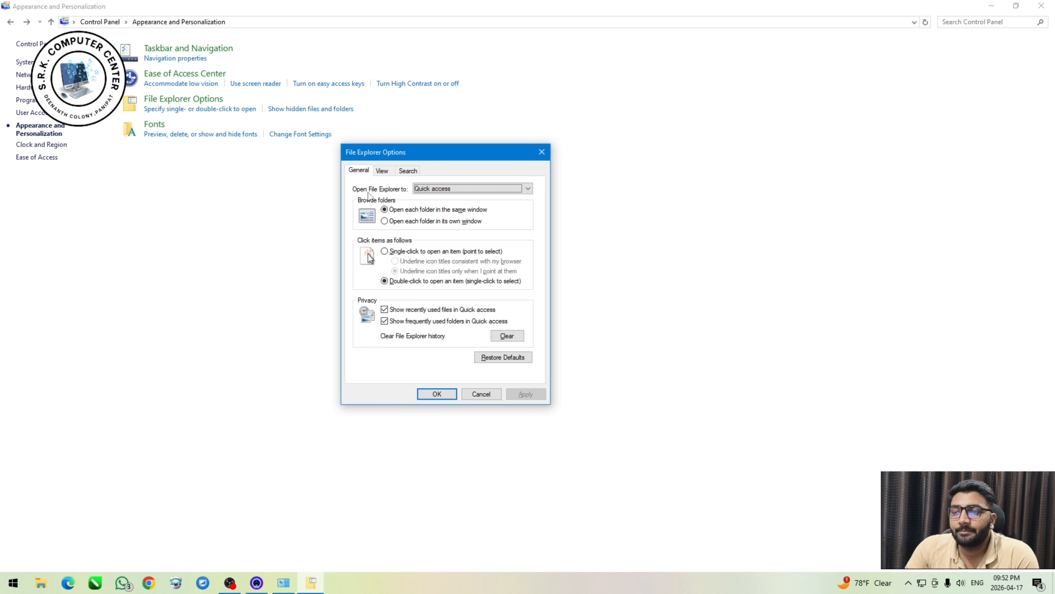
In the general File Explorer Options, try Quick access and This PC as the location File Explorer opens to.
click(431, 191)
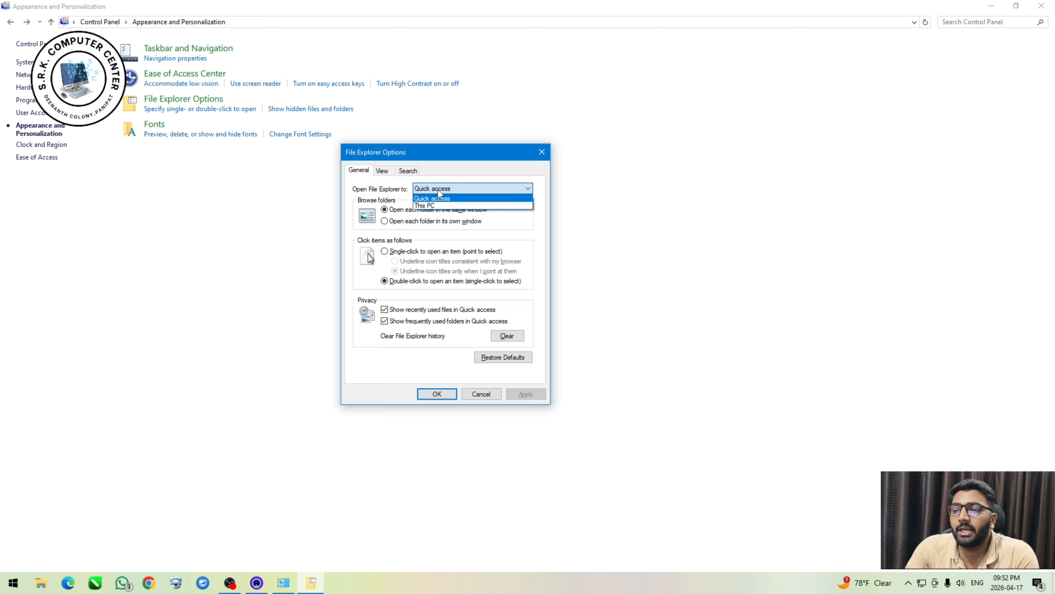
click(437, 199)
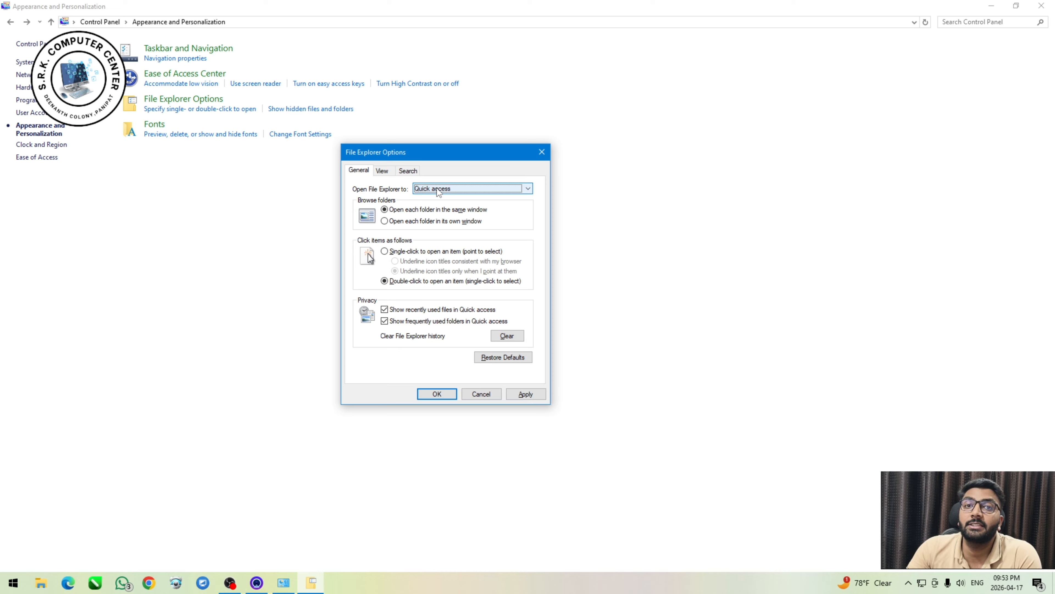
click(437, 191)
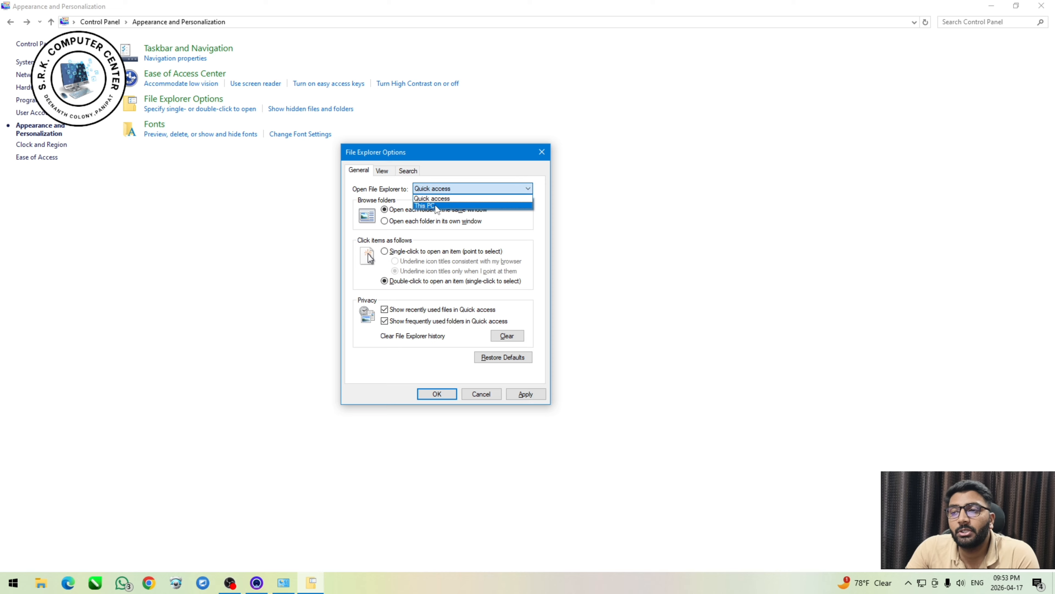
click(436, 208)
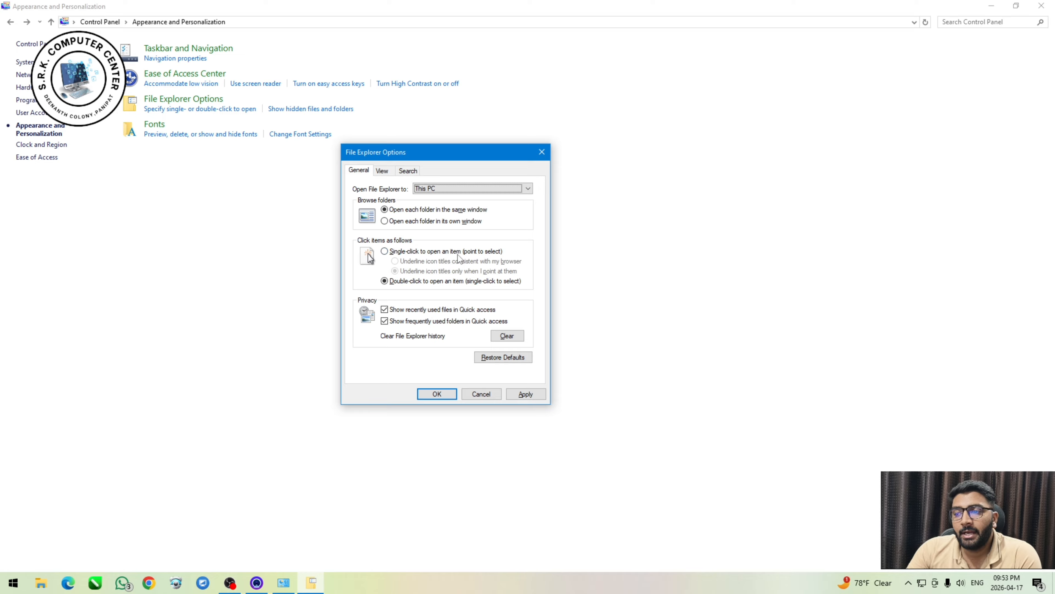
Try single-click opening of items with both icon title underline options, and switch back to double-click opening.
click(426, 252)
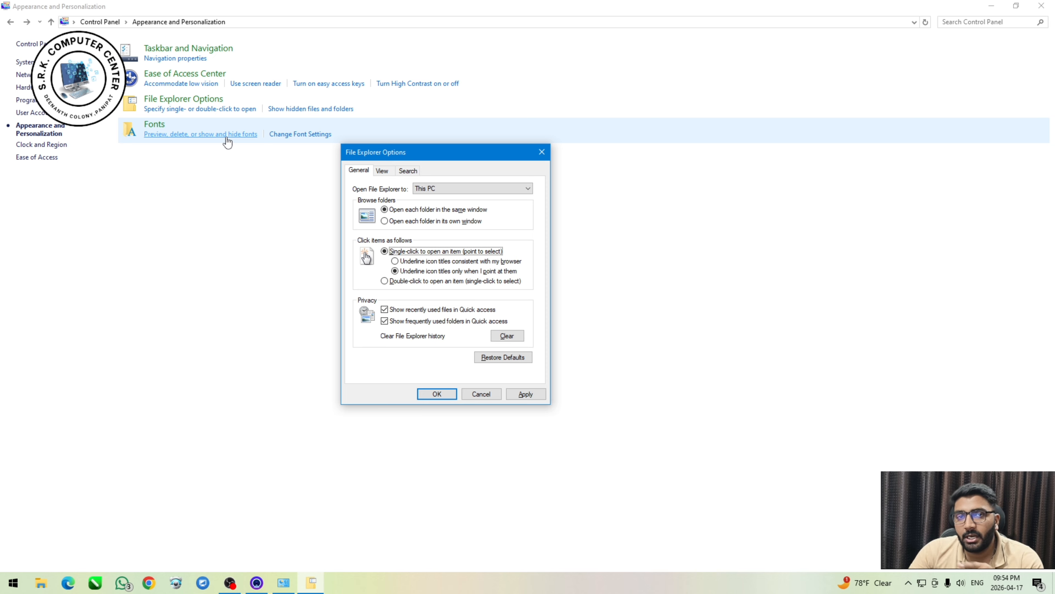
click(416, 262)
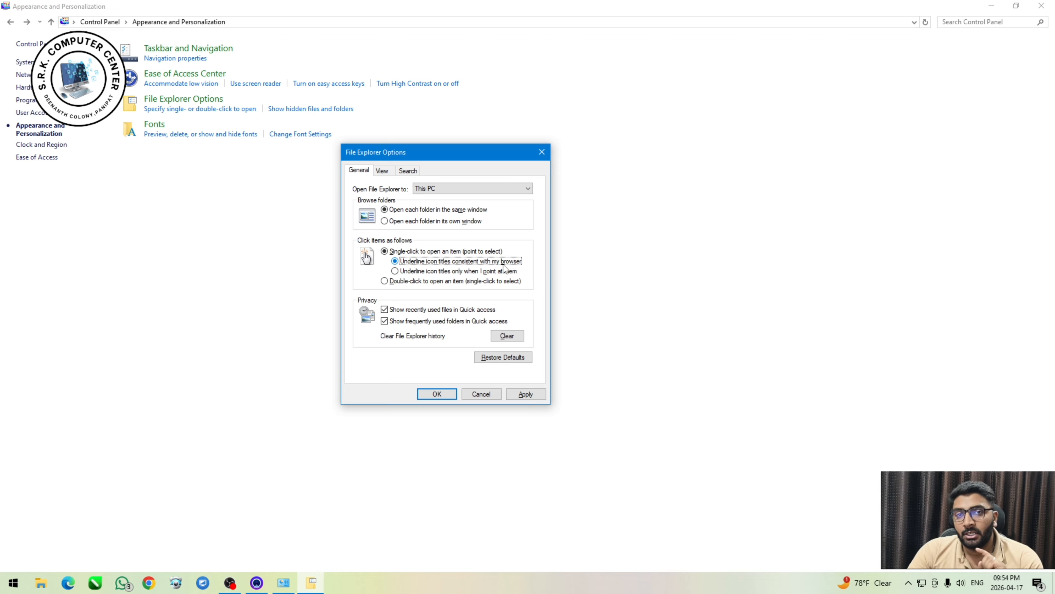
click(491, 272)
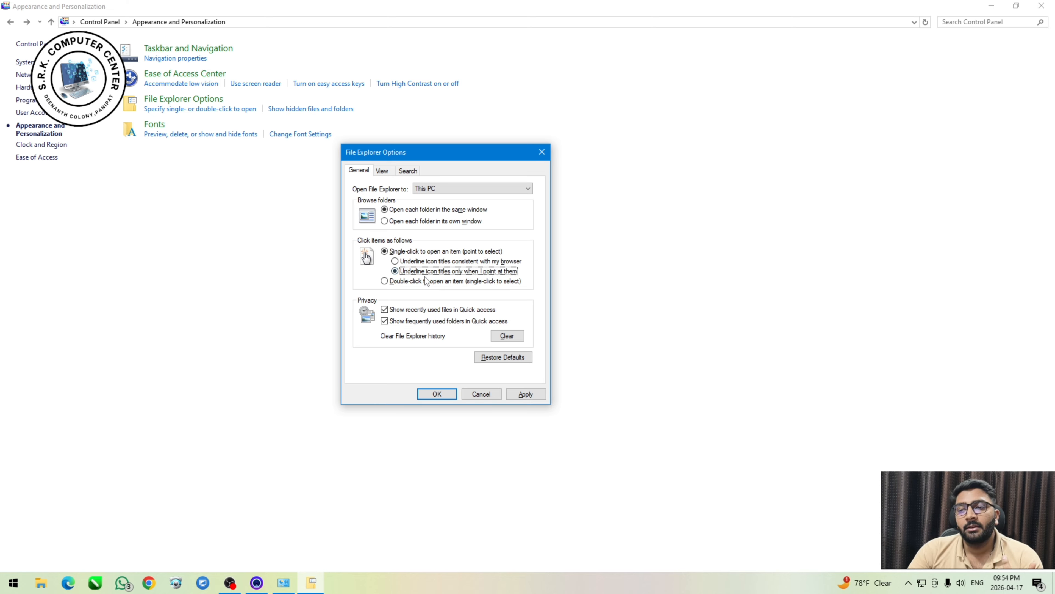
click(405, 282)
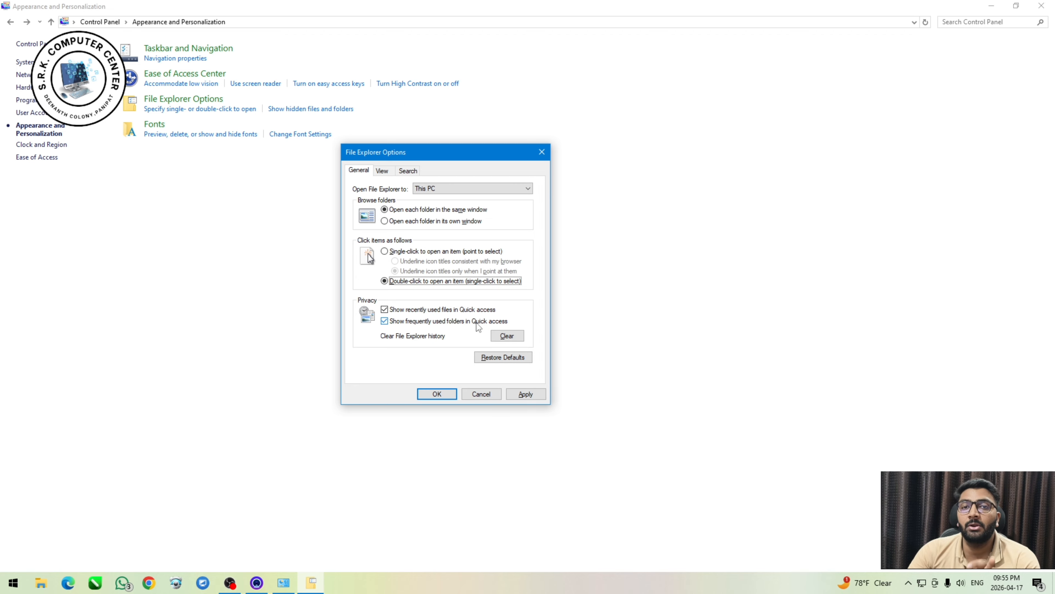
Look at the advanced folder view settings, discard the File Explorer Options changes and return to the Control Panel home.
click(379, 172)
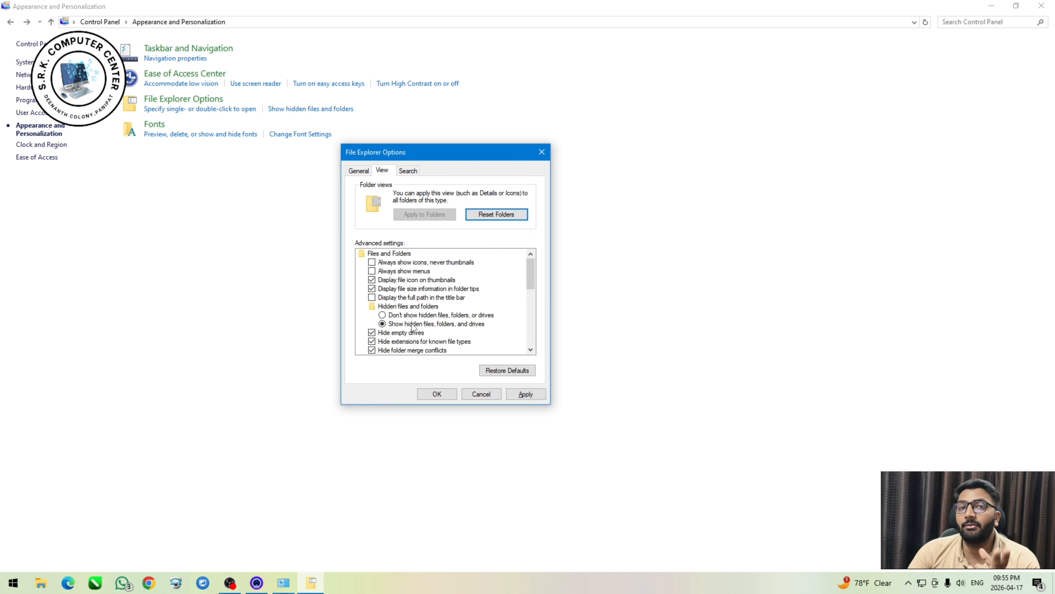
click(486, 396)
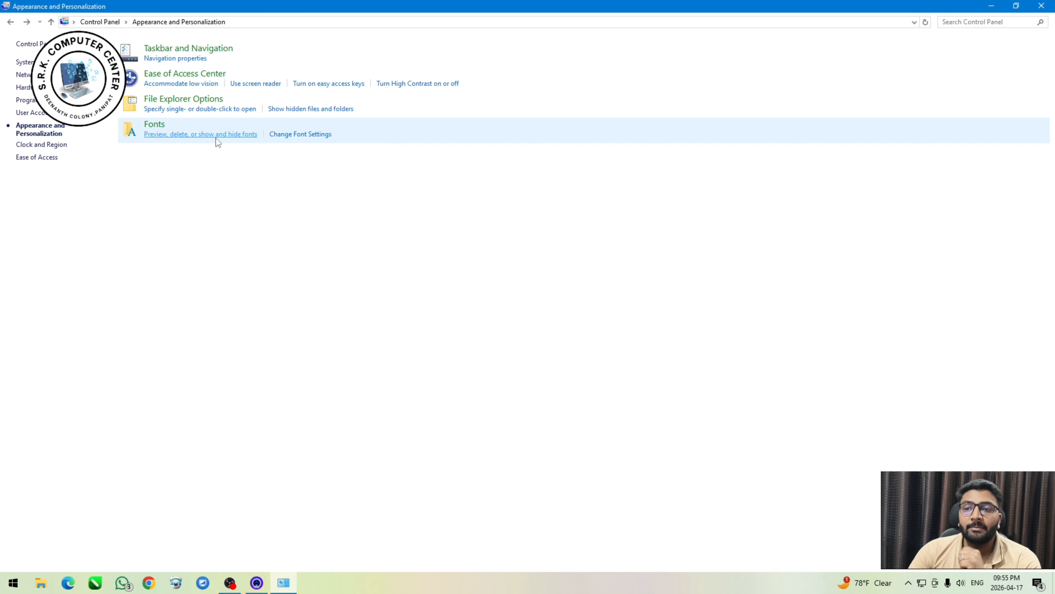
click(9, 22)
click(27, 22)
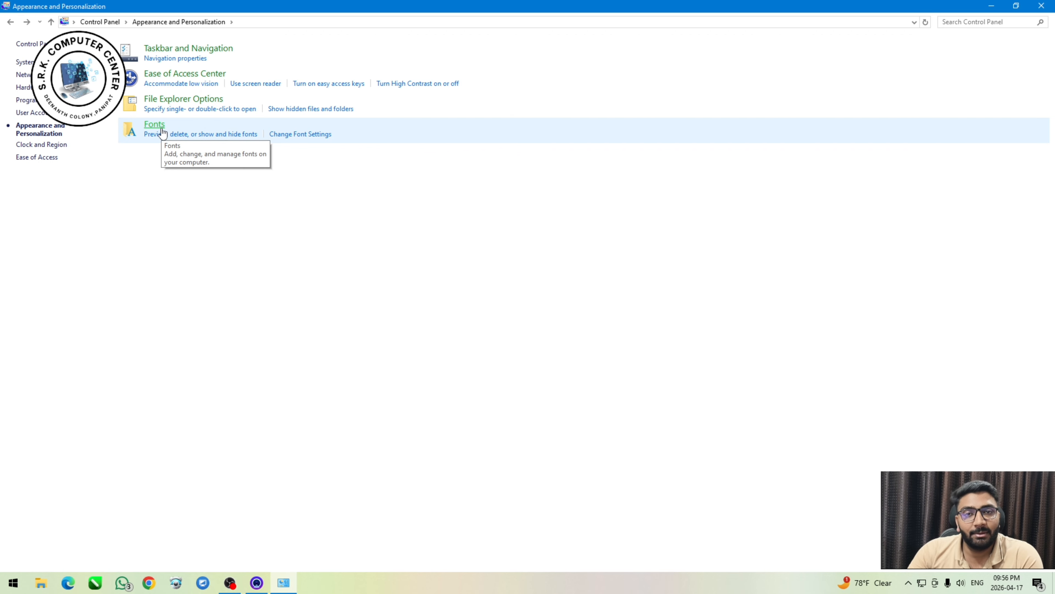
click(11, 22)
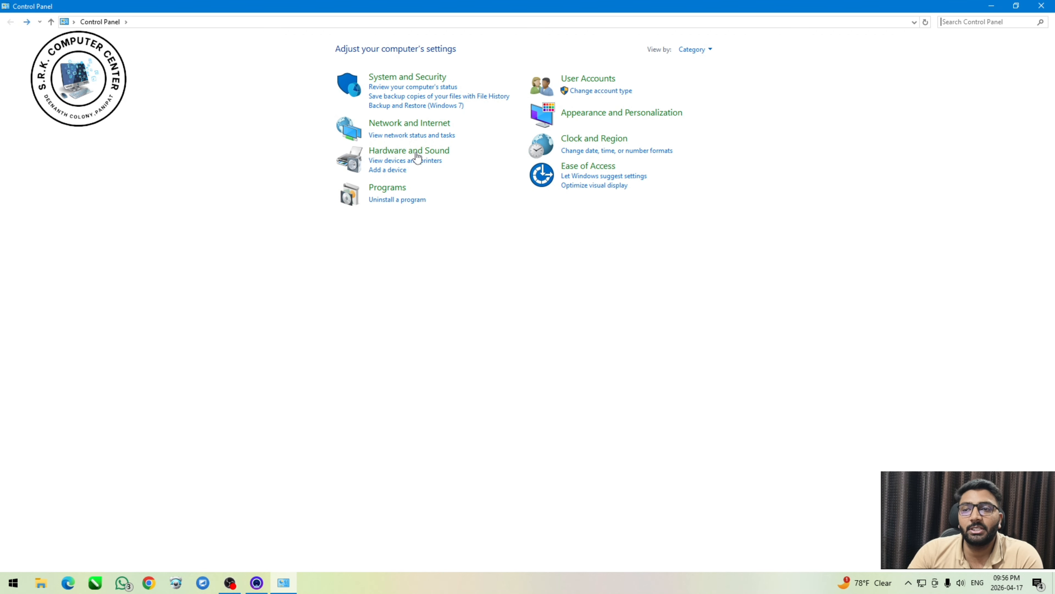
Open Credential Manager under User Accounts and show the details of the SnapshotEncryptionIV web credential.
click(582, 79)
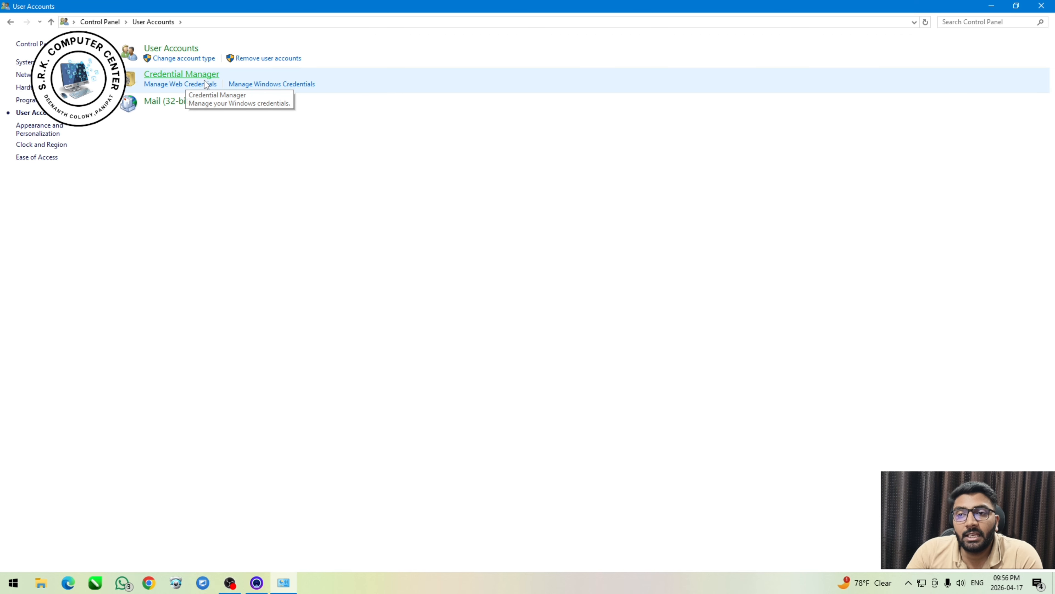
click(190, 74)
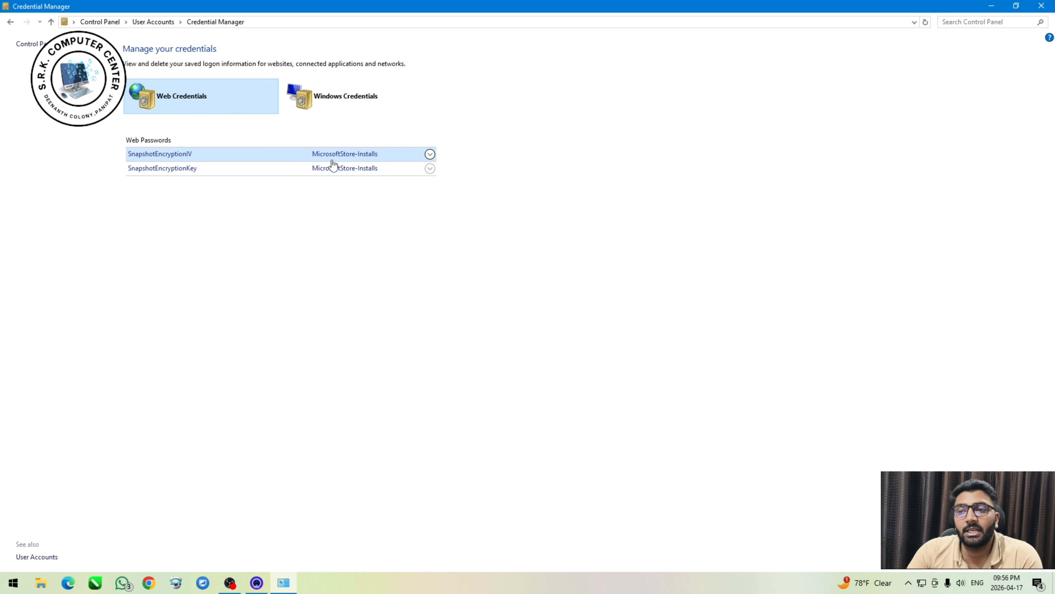
click(345, 156)
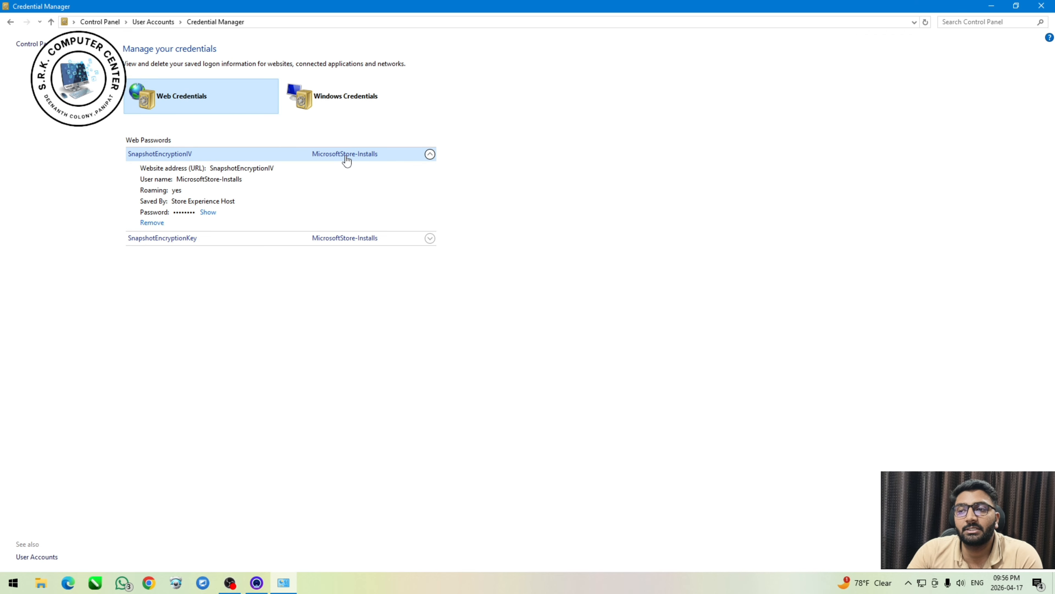
Try to reveal the stored password of the SnapshotEncryptionIV credential, dismiss the identity verification and return to User Accounts.
click(207, 213)
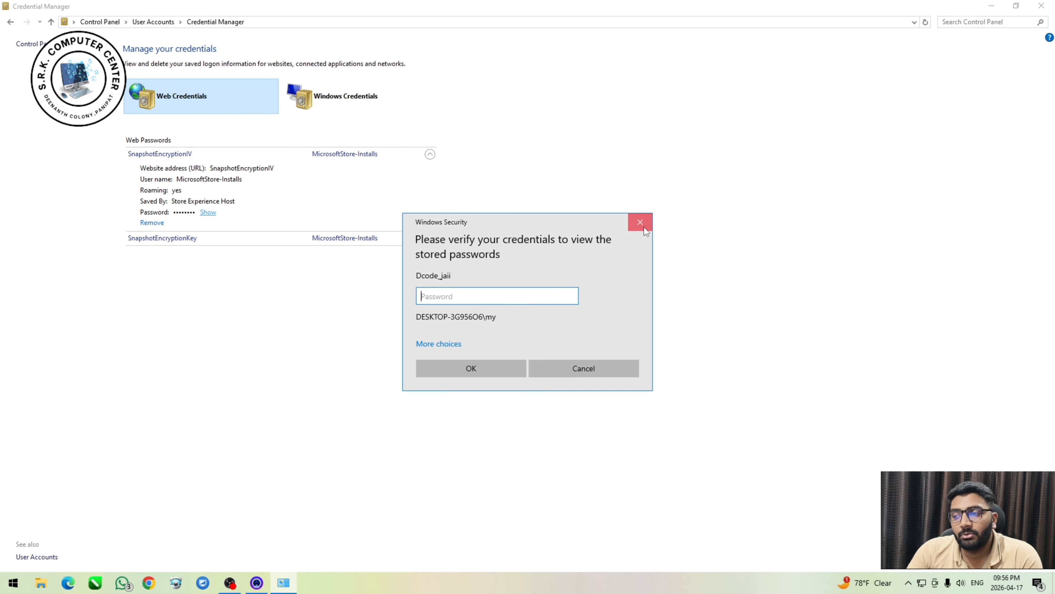
click(641, 222)
click(208, 213)
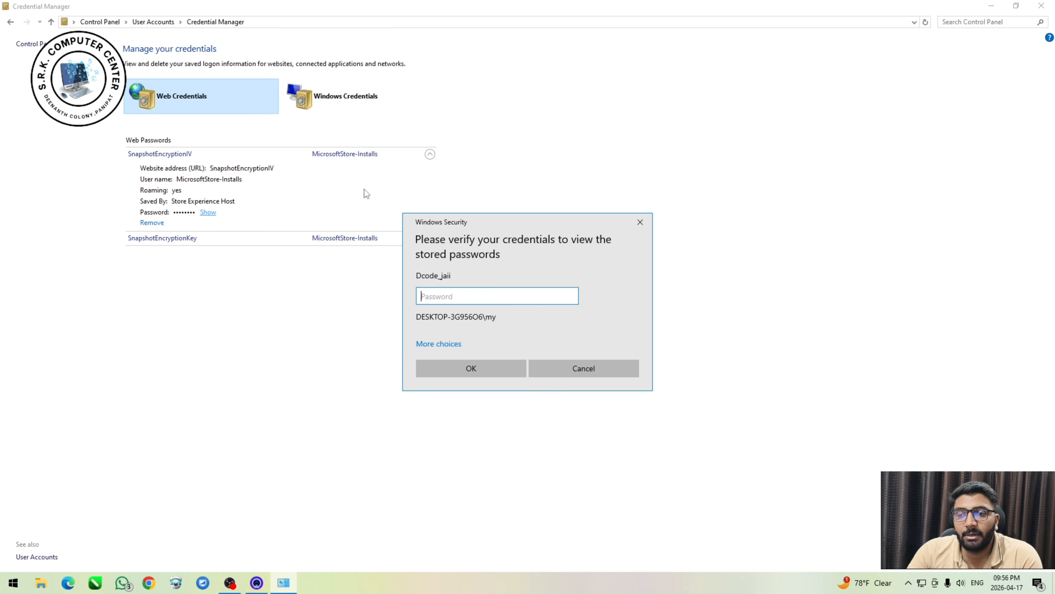
click(641, 222)
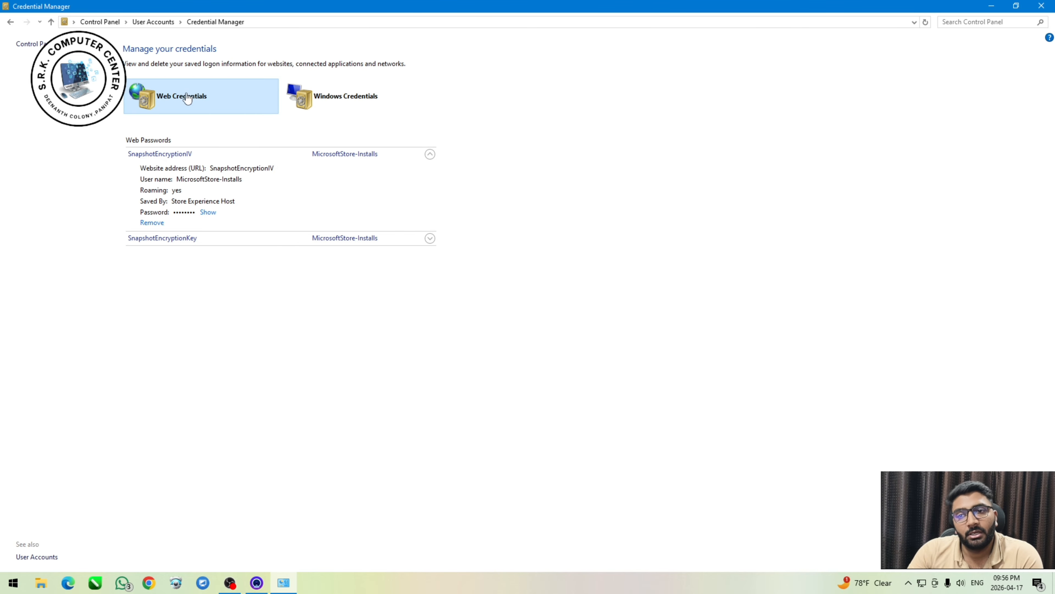
click(11, 23)
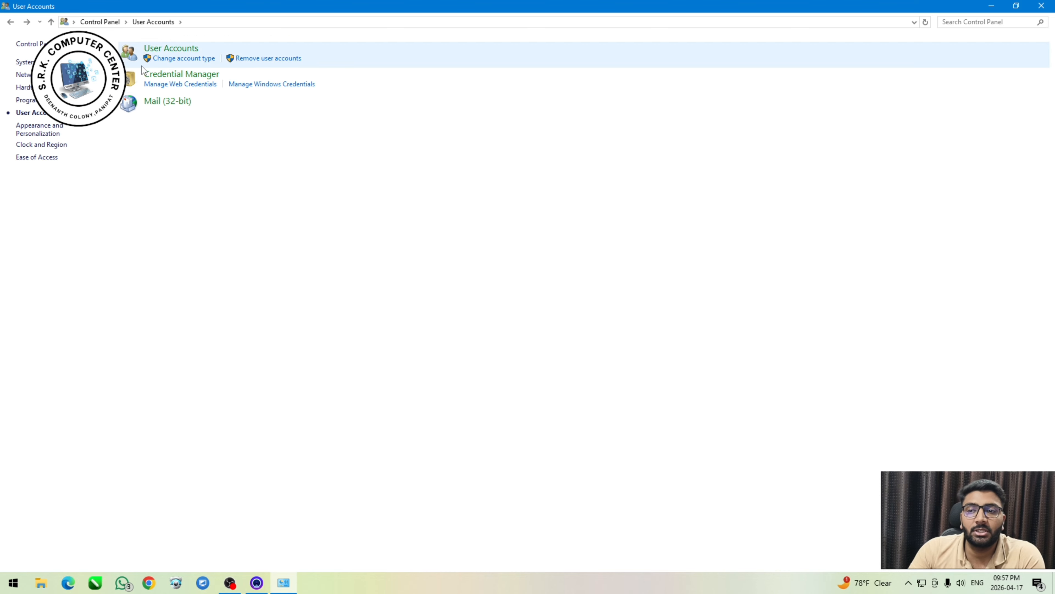
Look at the Mail (32-bit) profile settings and cancel them, and view the Gmail inbox in Chrome before closing it.
click(151, 104)
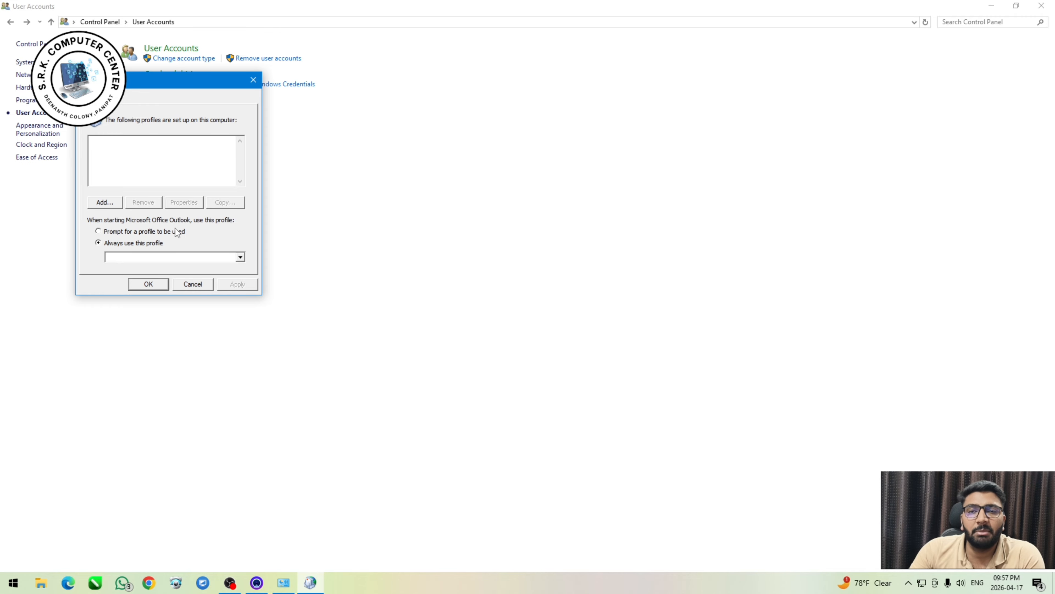
click(194, 285)
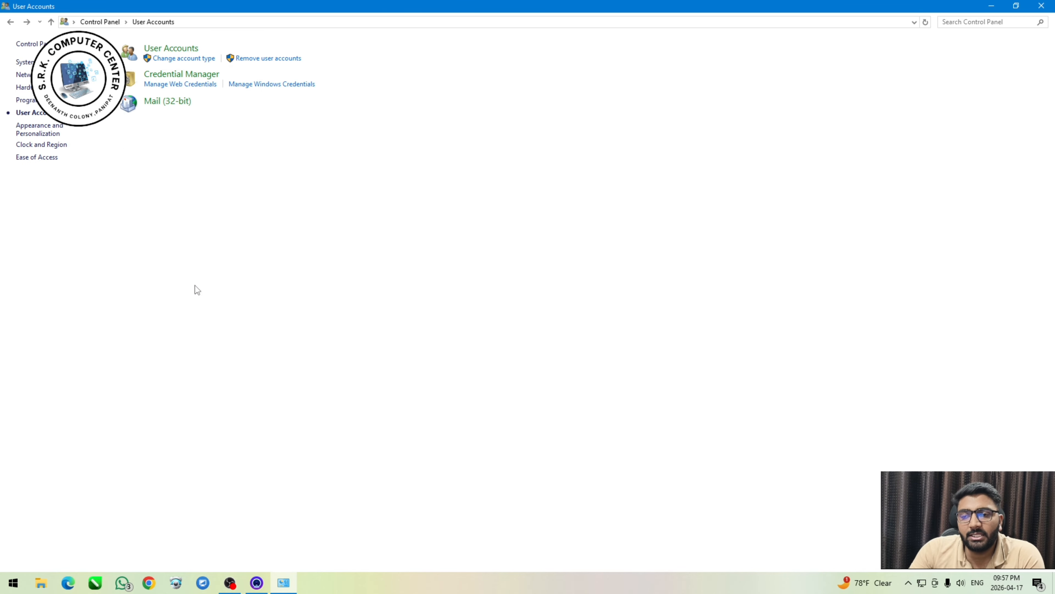
click(154, 583)
click(657, 288)
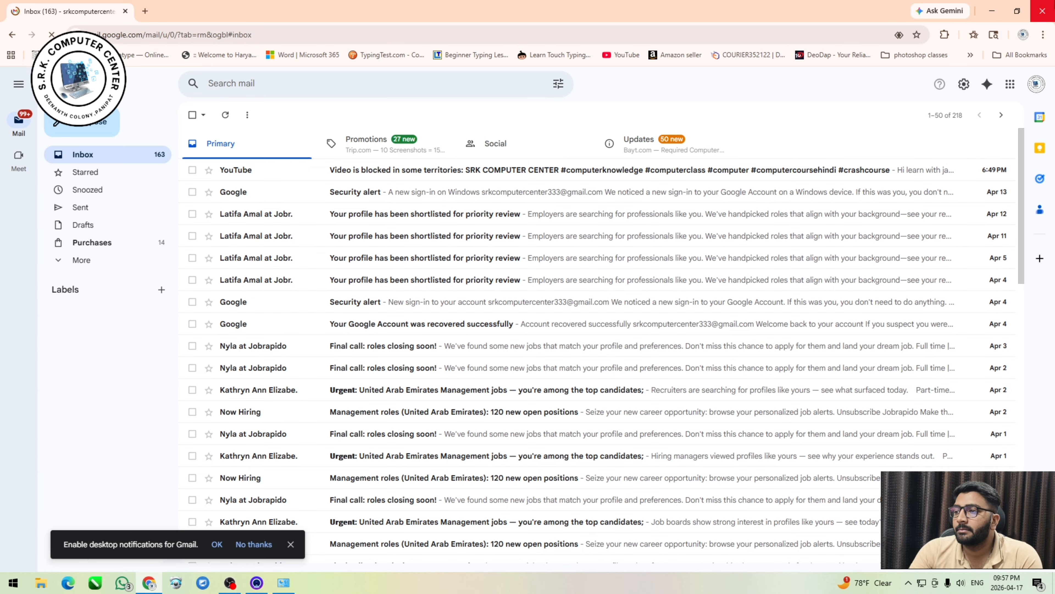
click(1043, 8)
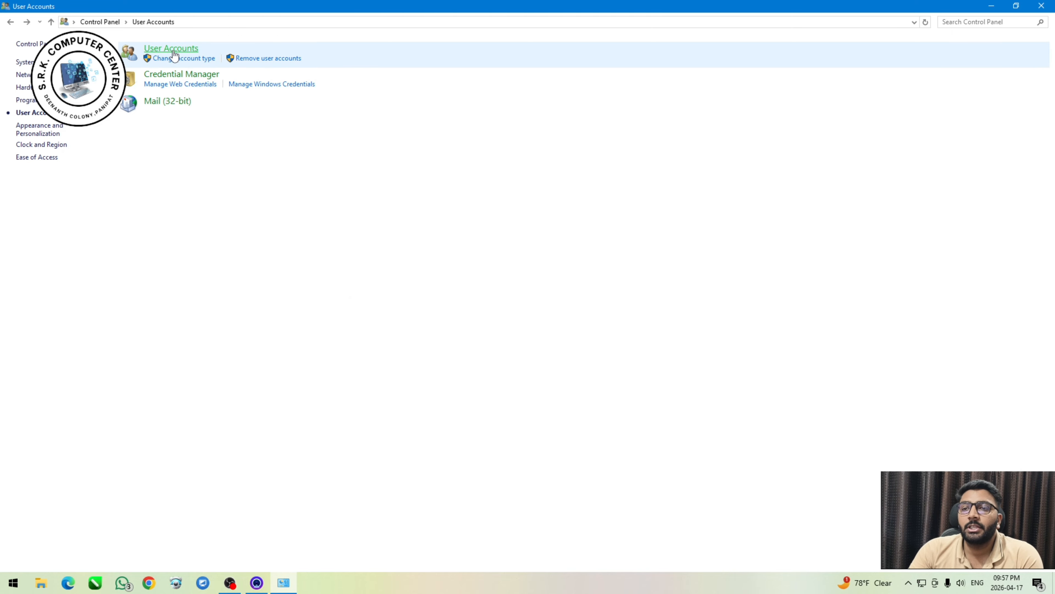
From User Accounts, open the account in PC settings and view the Your info and Email & accounts pages.
click(190, 50)
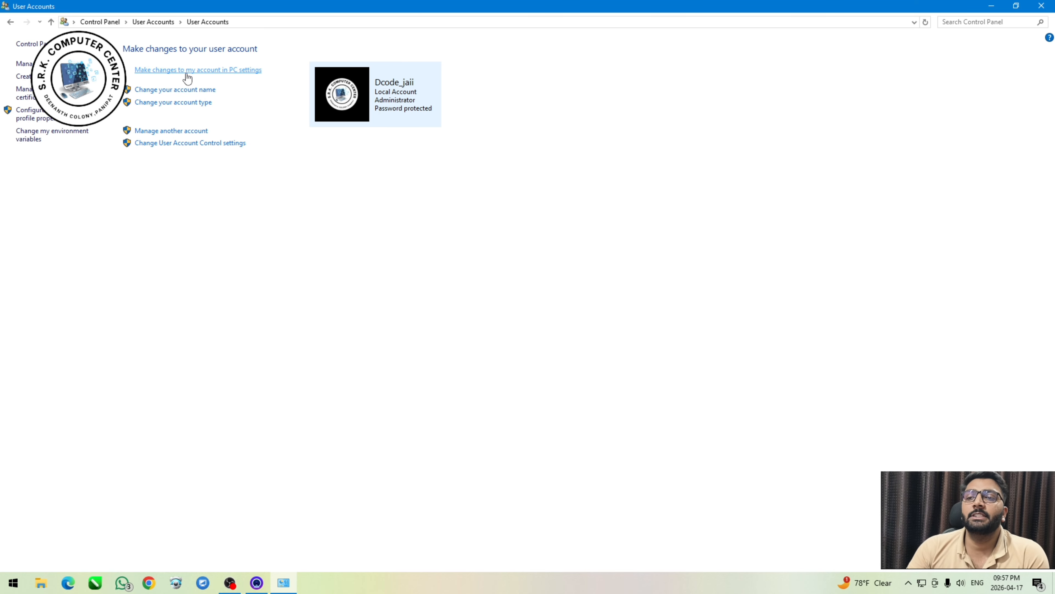
click(218, 71)
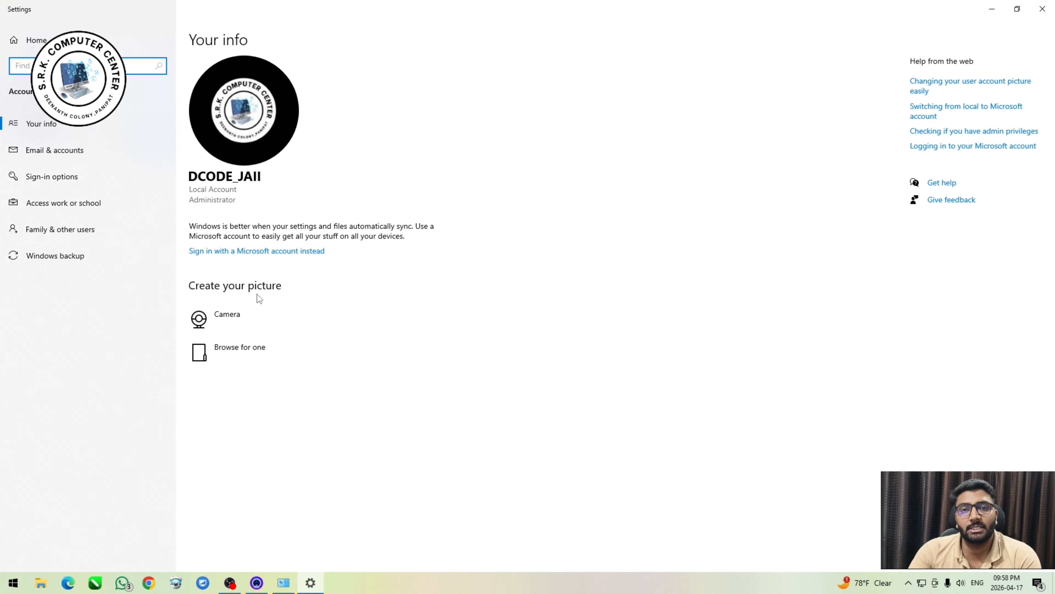
click(107, 132)
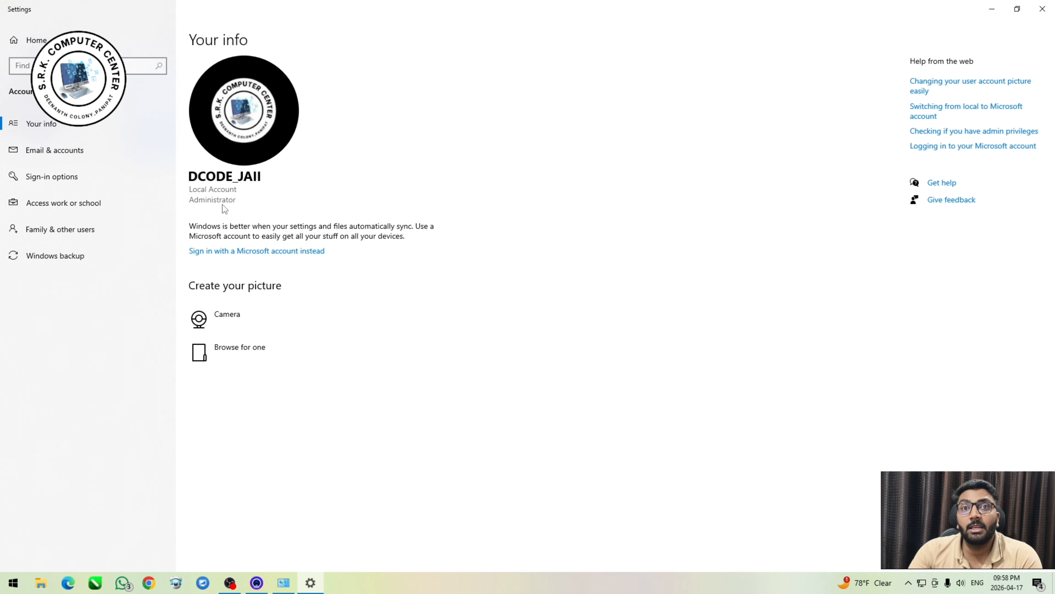
click(64, 150)
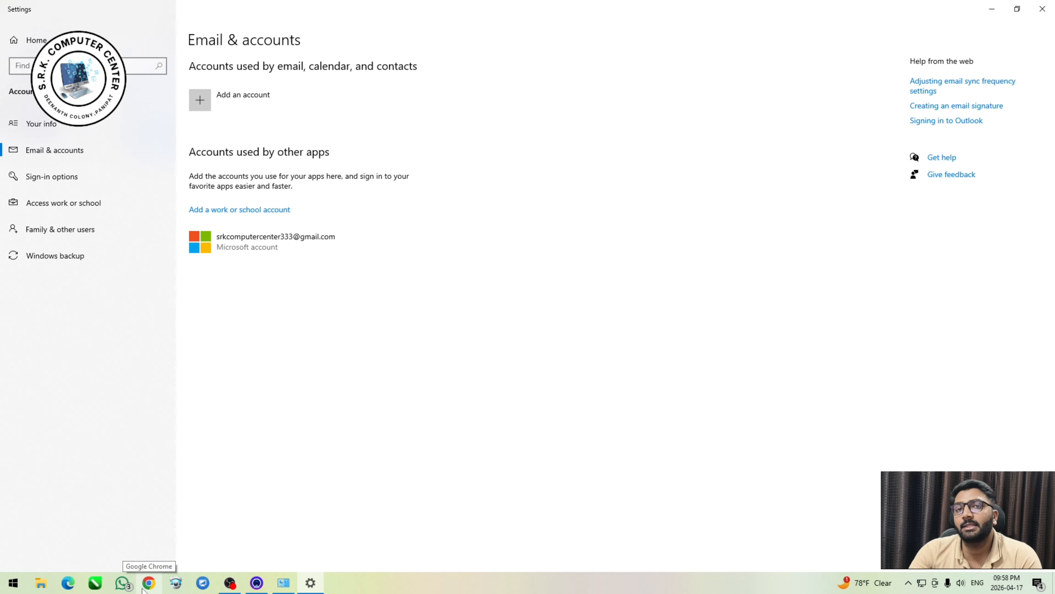
Examine the Sign-in options for password, picture password, security key, Windows Hello Face, Fingerprint and PIN.
click(62, 177)
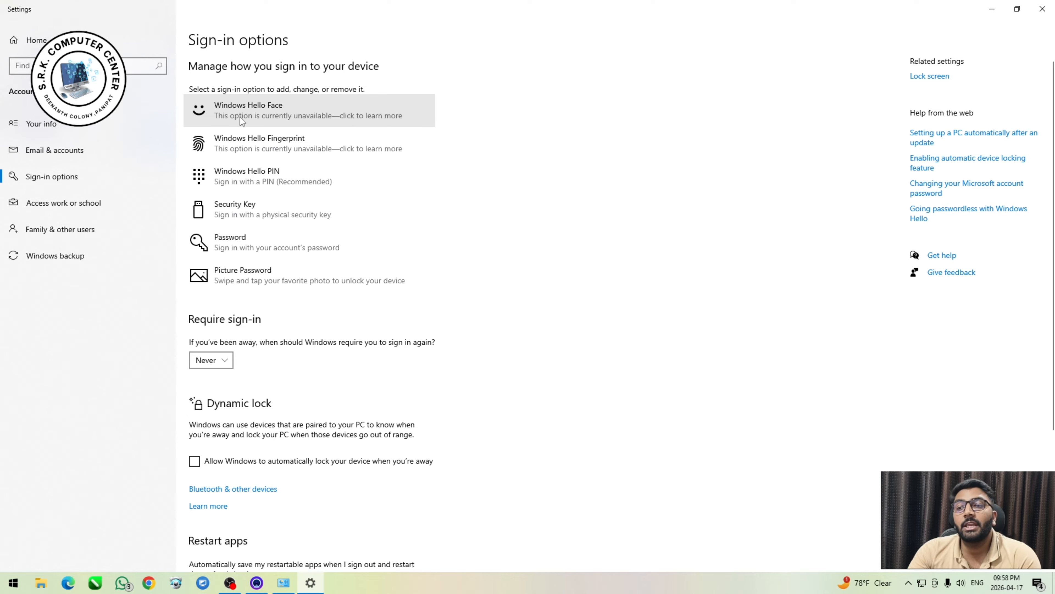
click(249, 241)
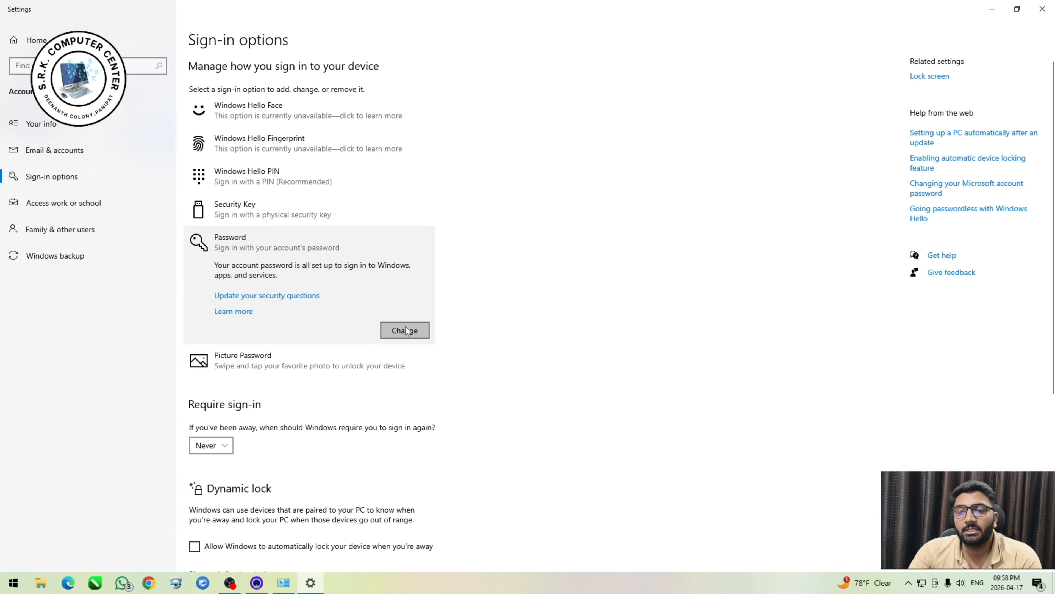
click(282, 357)
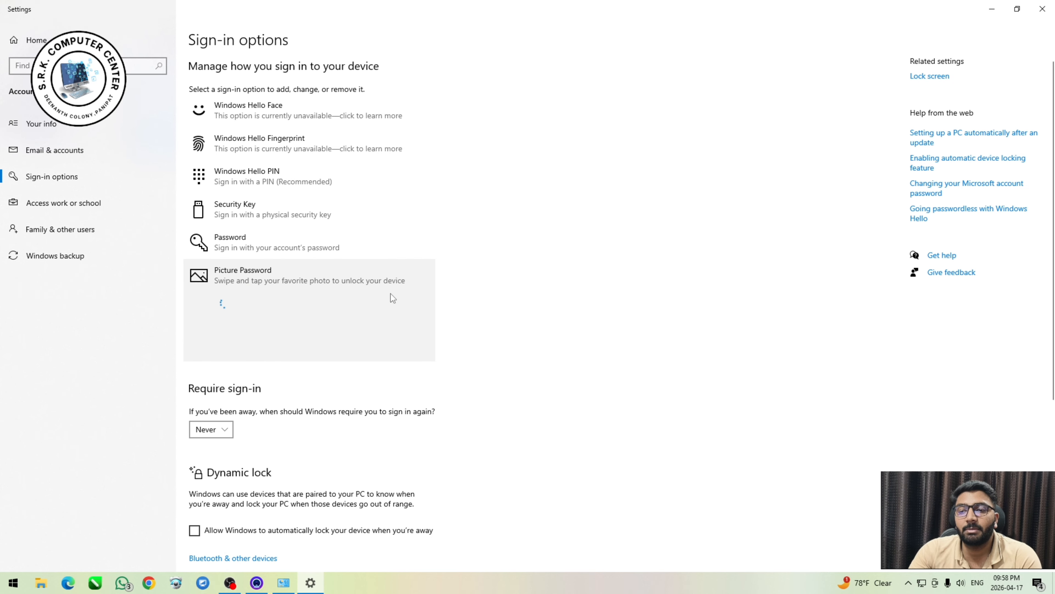
click(241, 213)
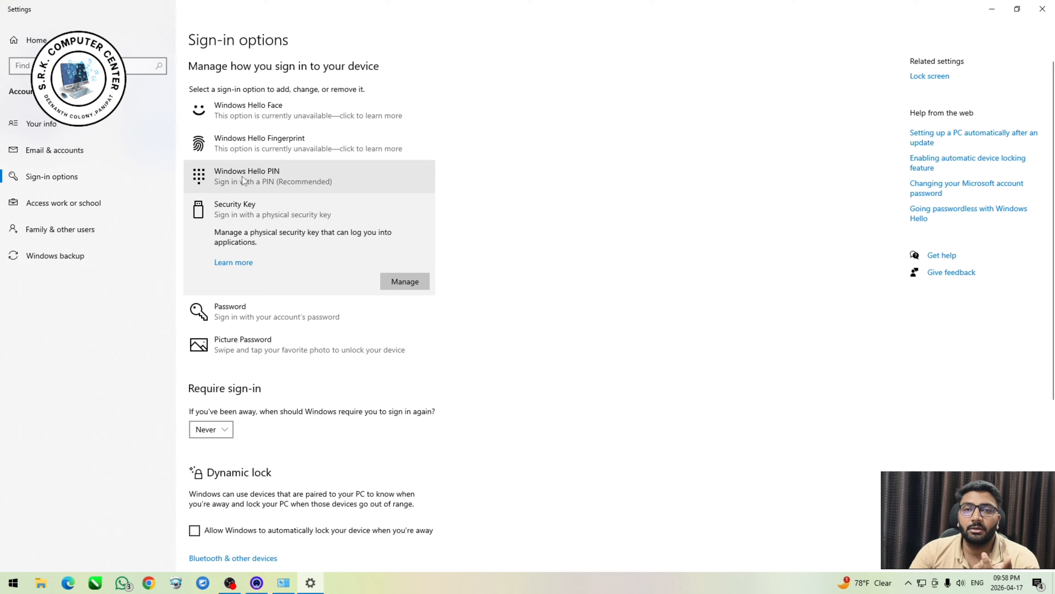
click(278, 115)
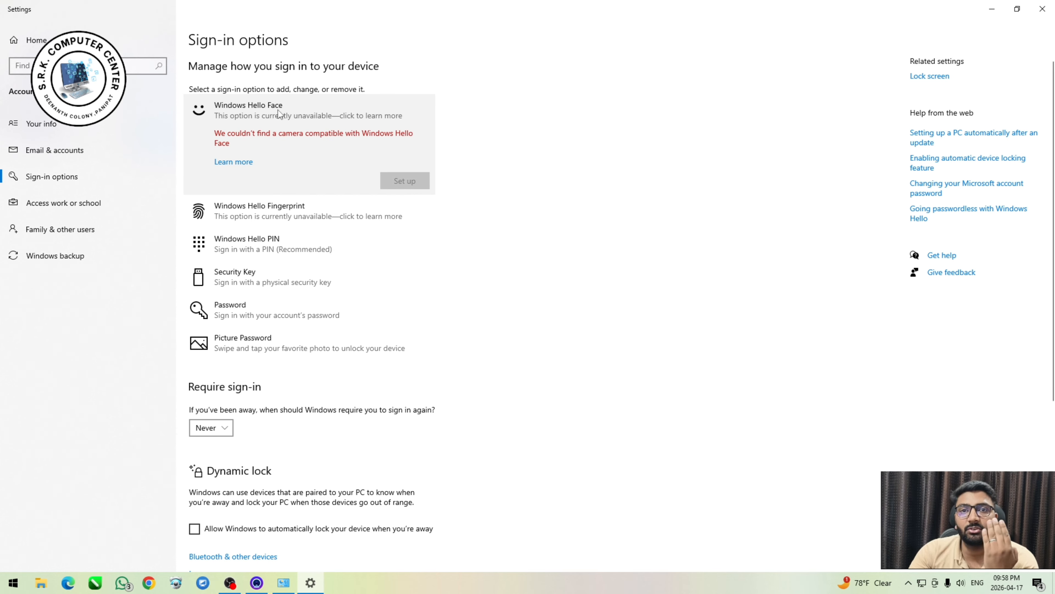
click(253, 218)
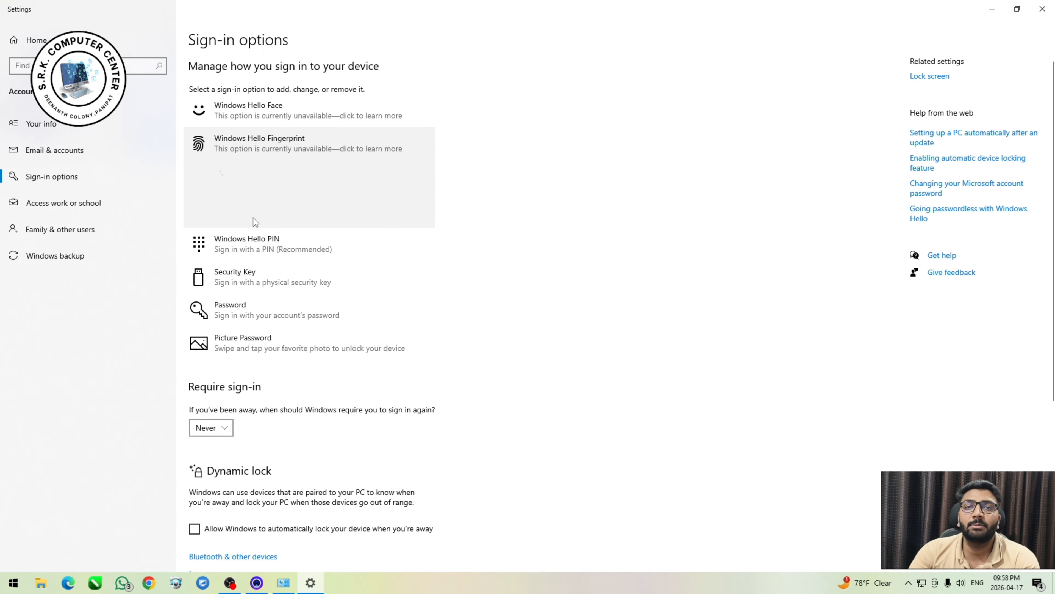
click(246, 251)
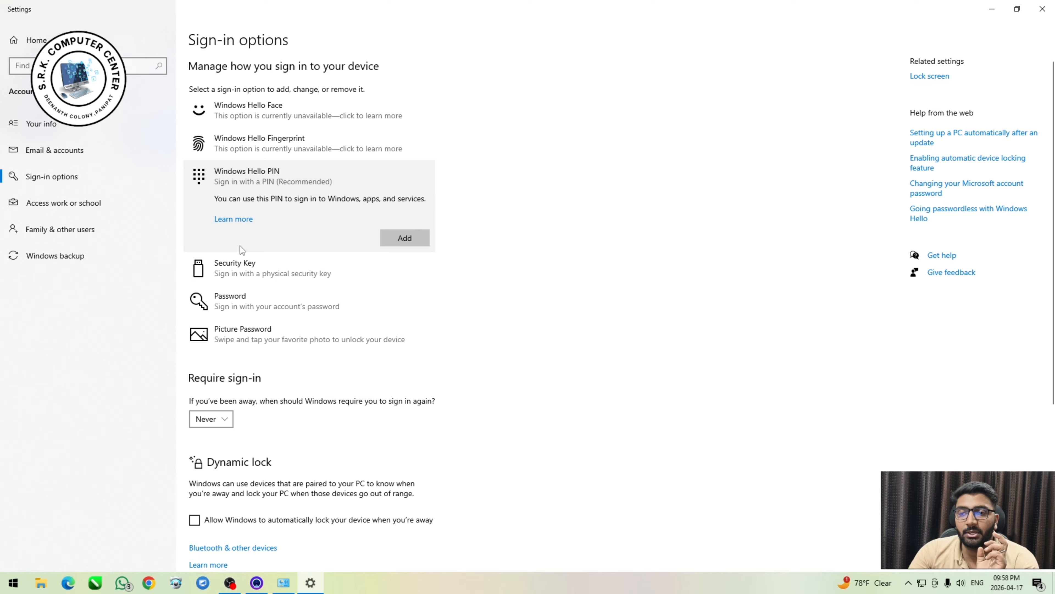
click(267, 328)
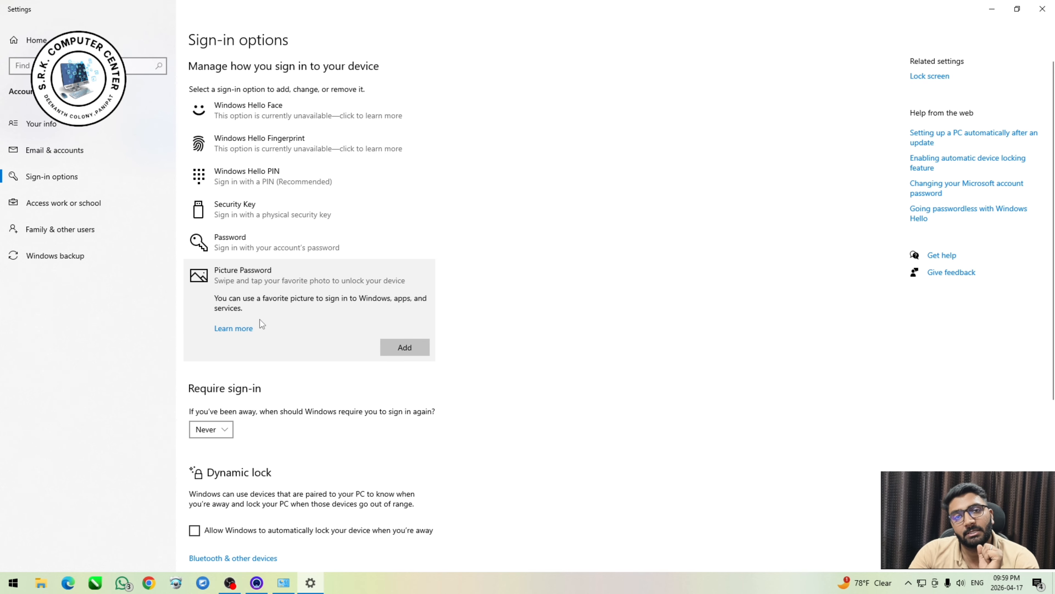
Set Windows to require sign-in after being away when the PC wakes up from sleep.
scroll(232, 356, down, 5)
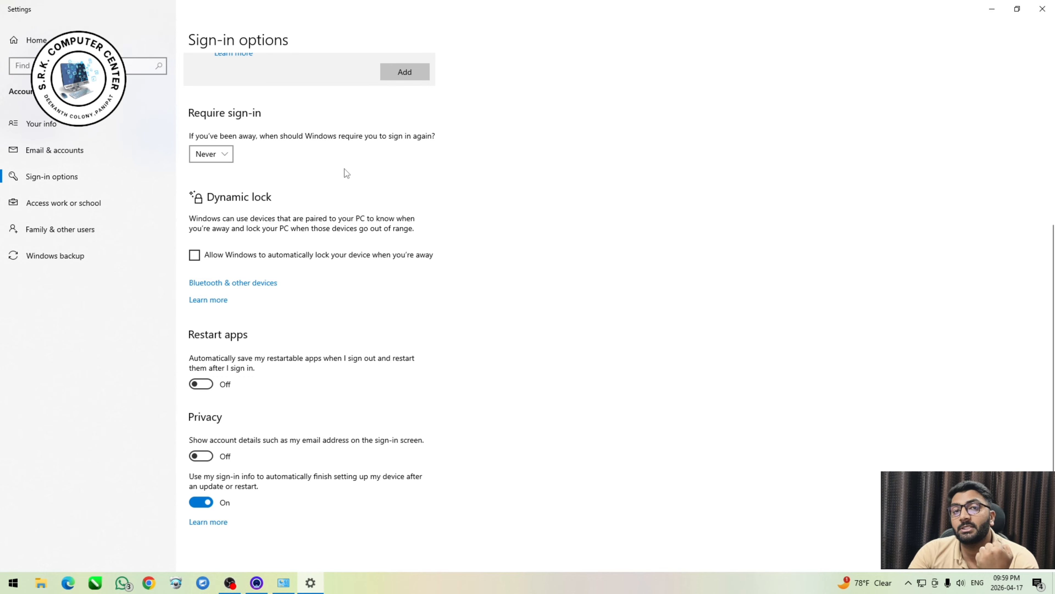
click(211, 154)
click(220, 169)
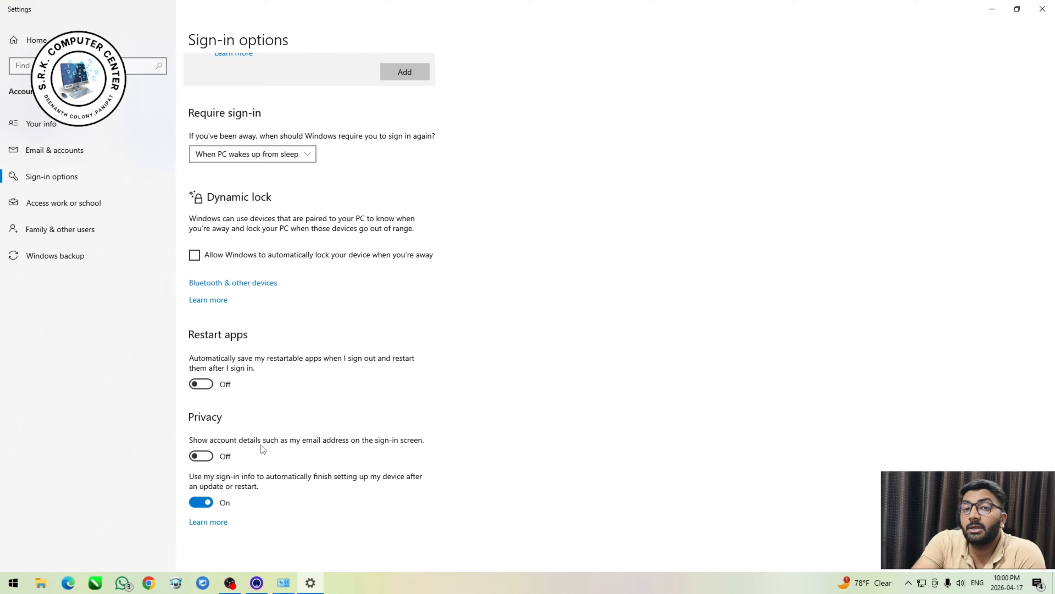
Try the privacy option that shows account details on the sign-in screen, switching it on and back off twice.
click(195, 456)
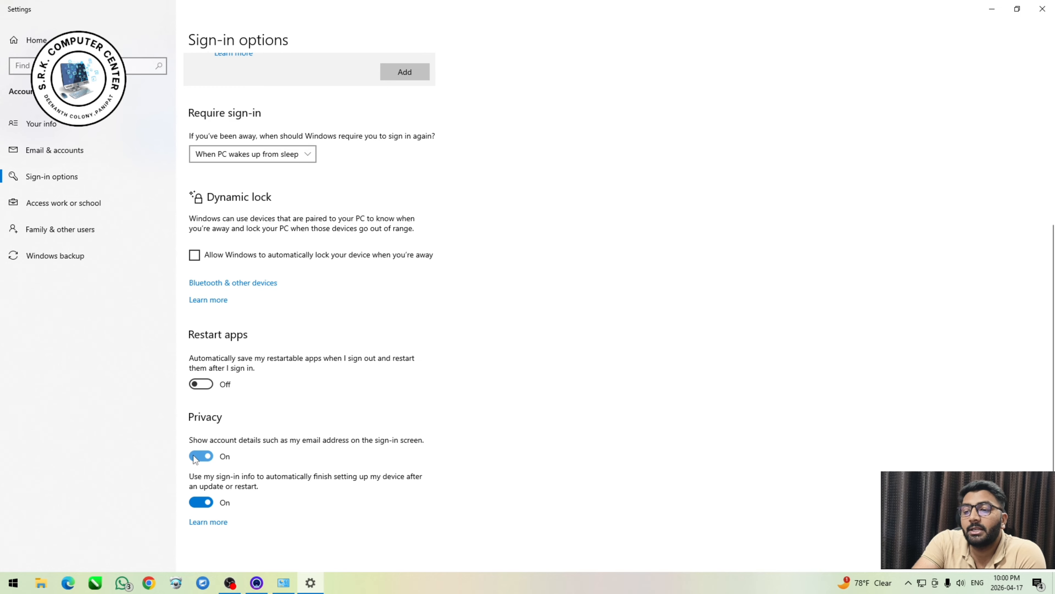
click(195, 457)
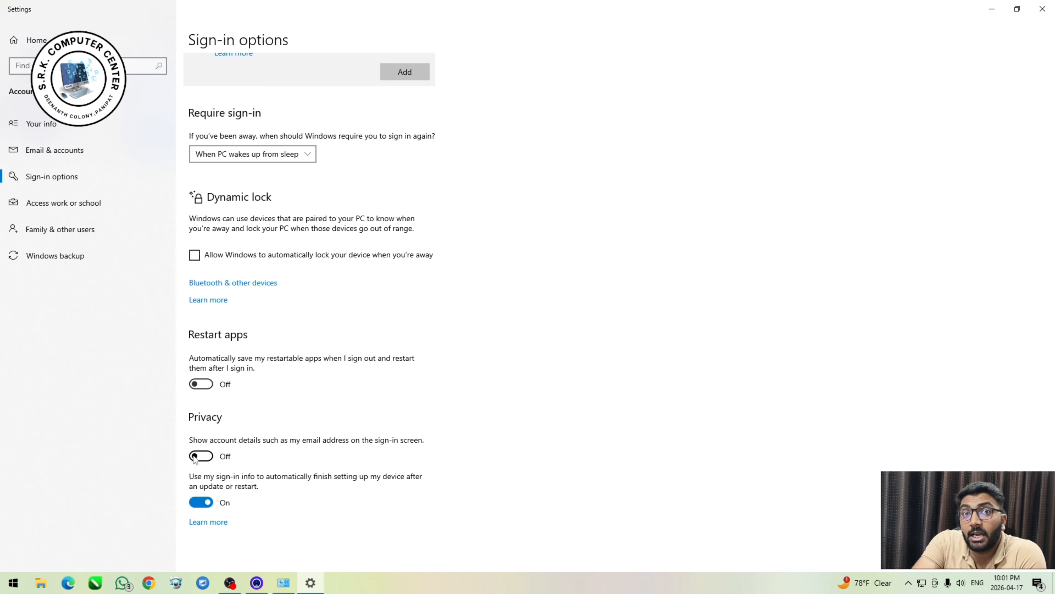
click(194, 457)
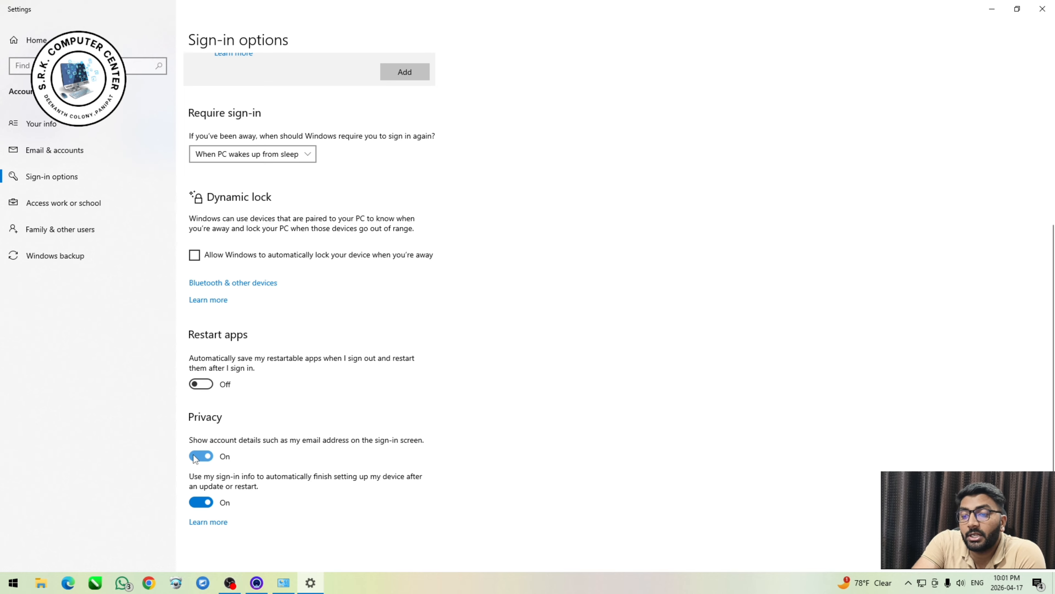
click(196, 457)
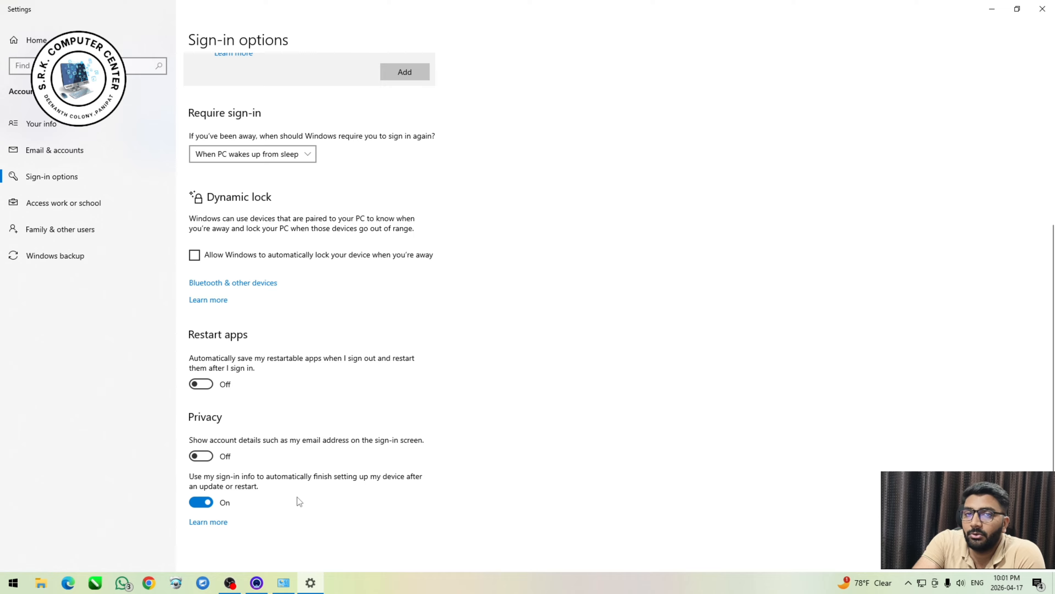
Look at the work or school account setup and dismiss it, and view the Family & other users page.
click(50, 236)
click(61, 202)
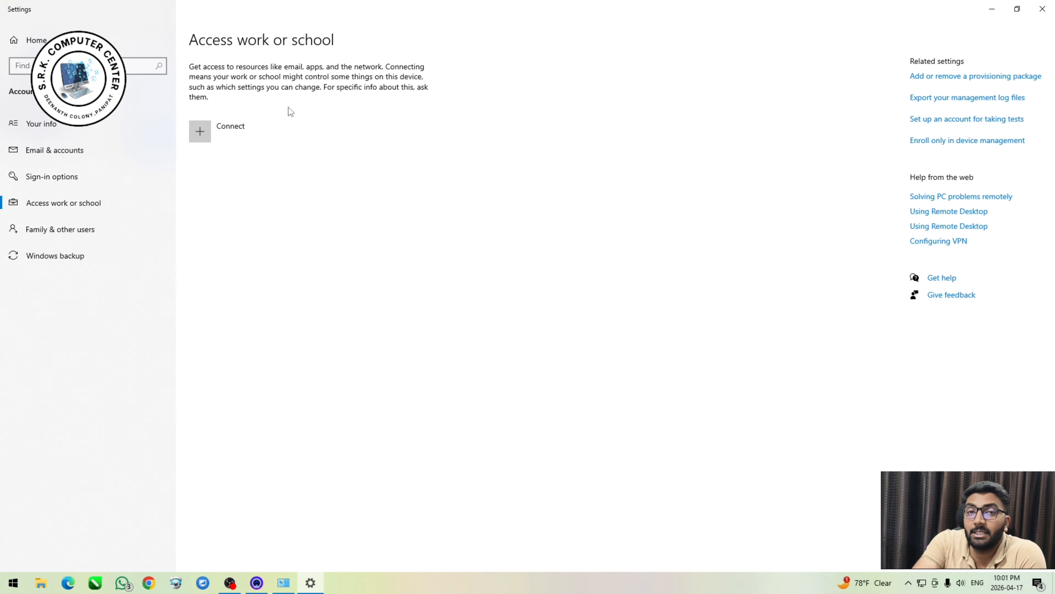
click(216, 140)
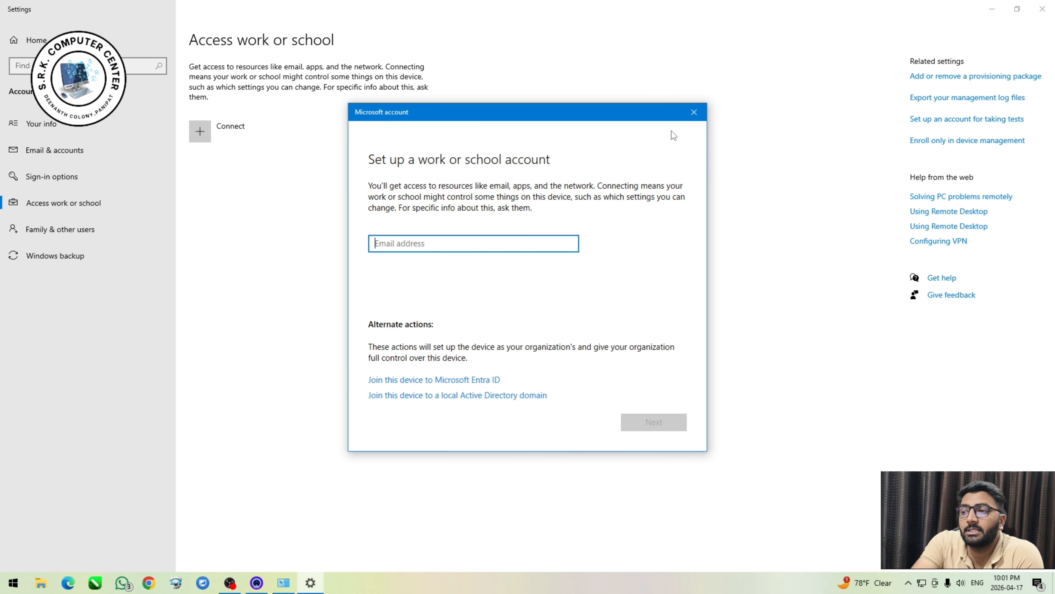
click(692, 116)
click(137, 238)
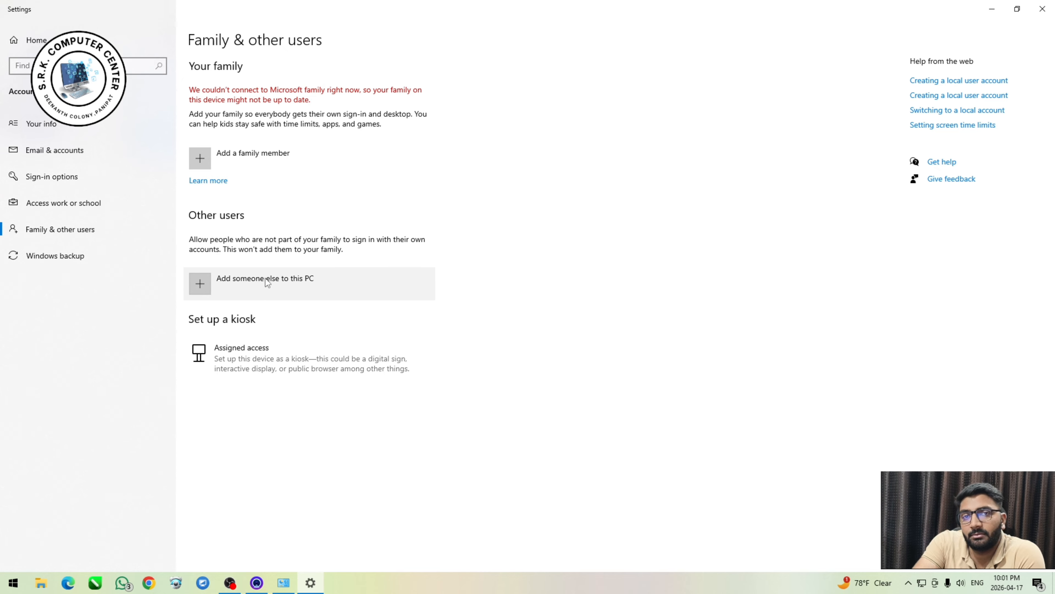
View the Windows backup page, switch Remember my apps off and back on, and close Settings.
click(79, 263)
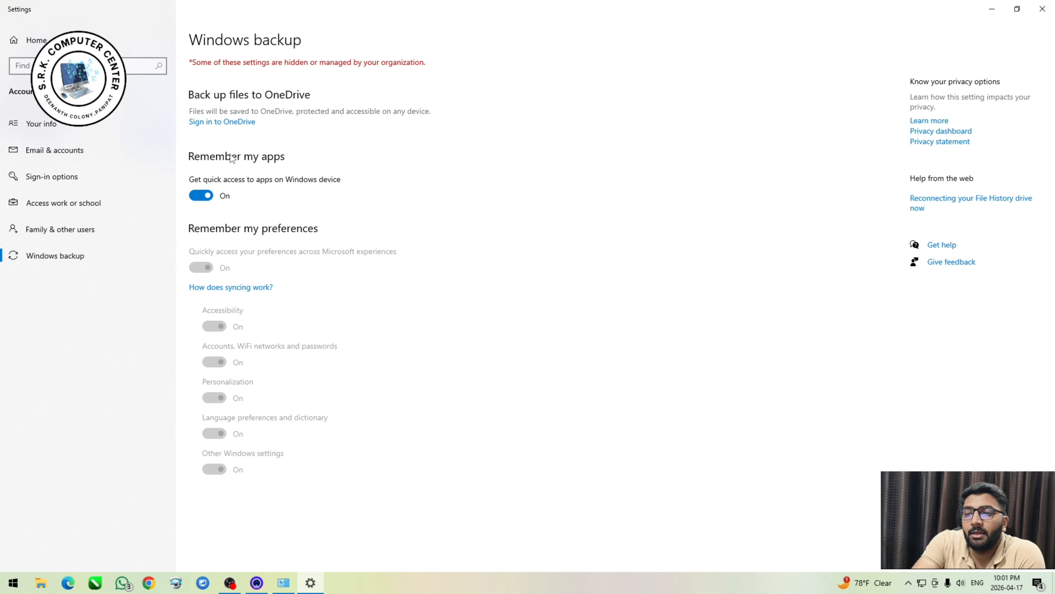
click(201, 196)
click(201, 196)
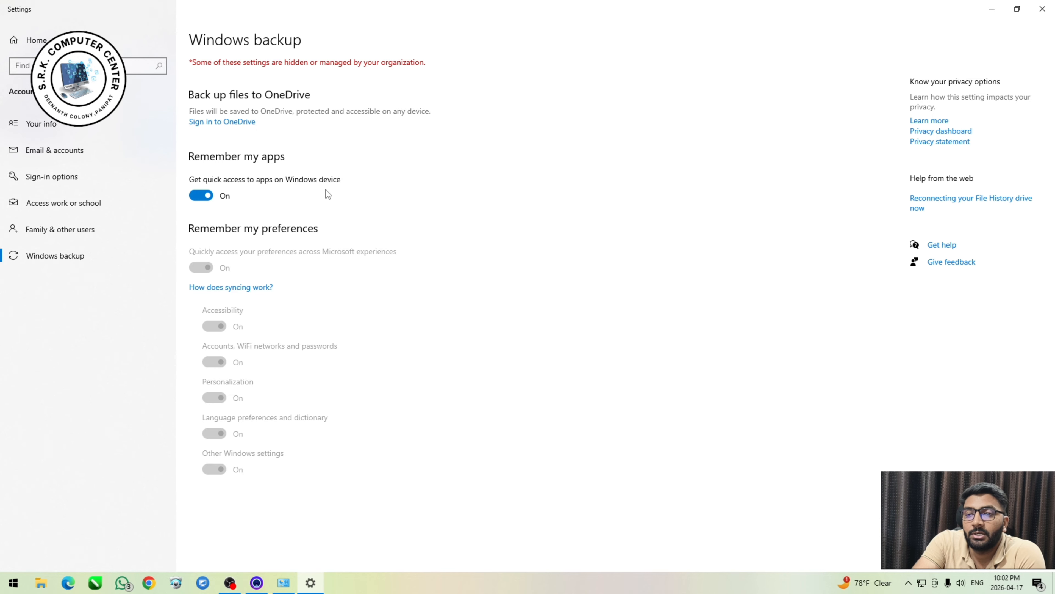
click(1042, 9)
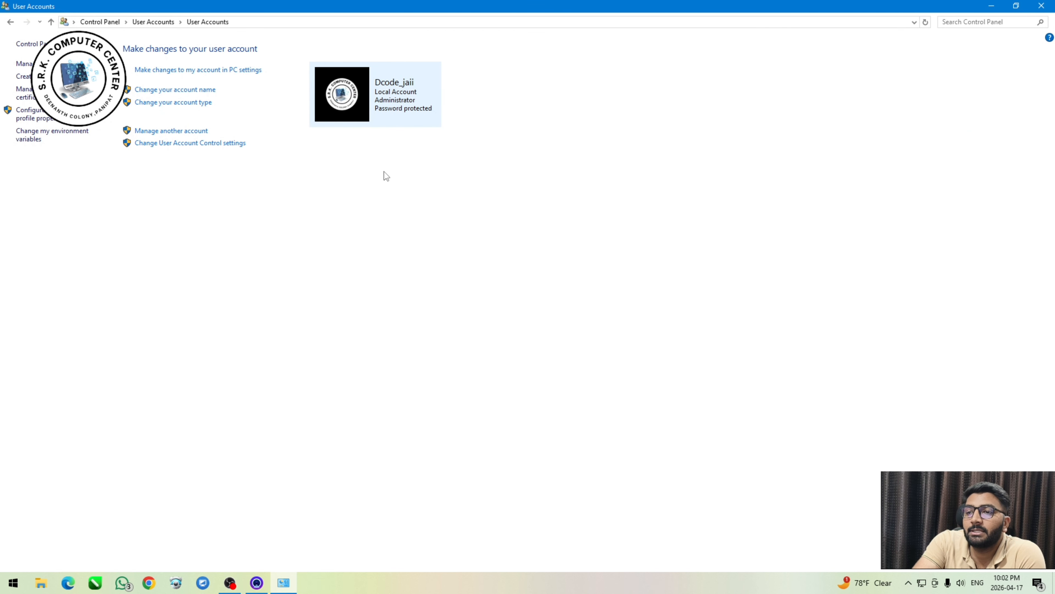
Change the local administrator account's name to a short first name.
click(203, 93)
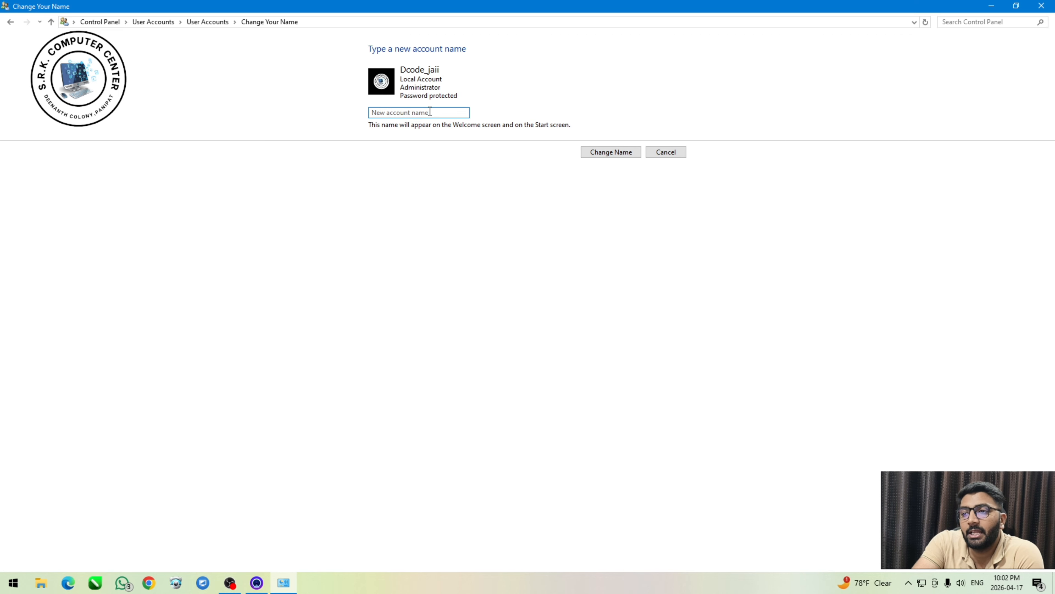
text(jai)
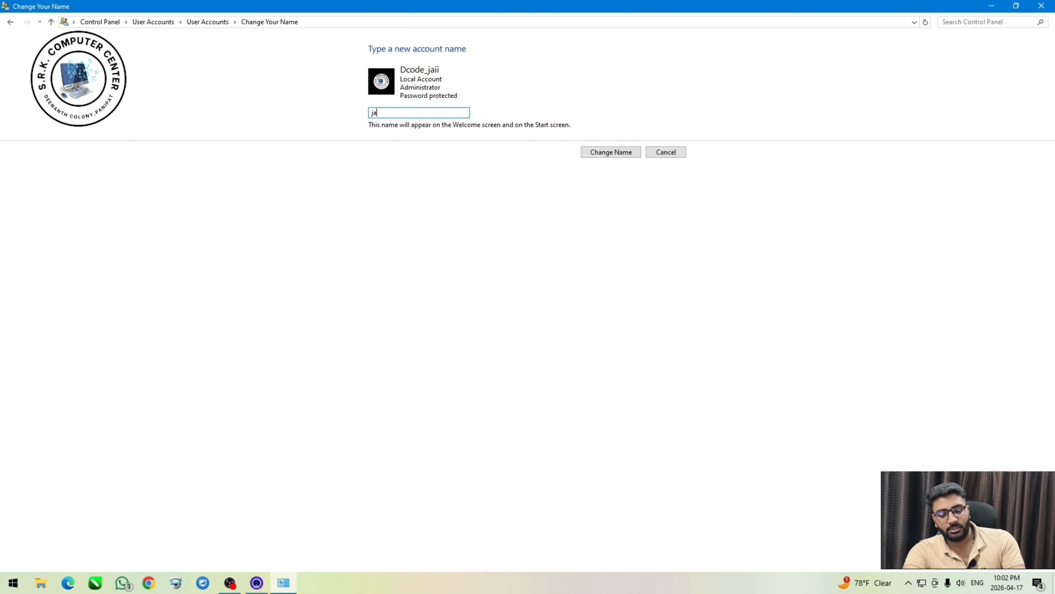
click(606, 155)
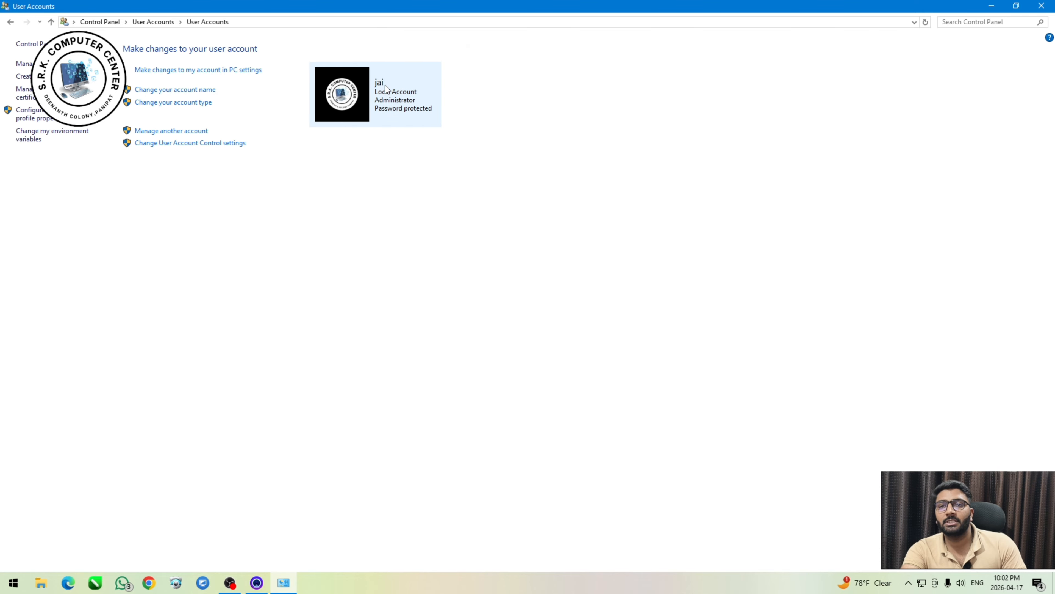
Rename the local administrator account back to its original account name.
click(157, 90)
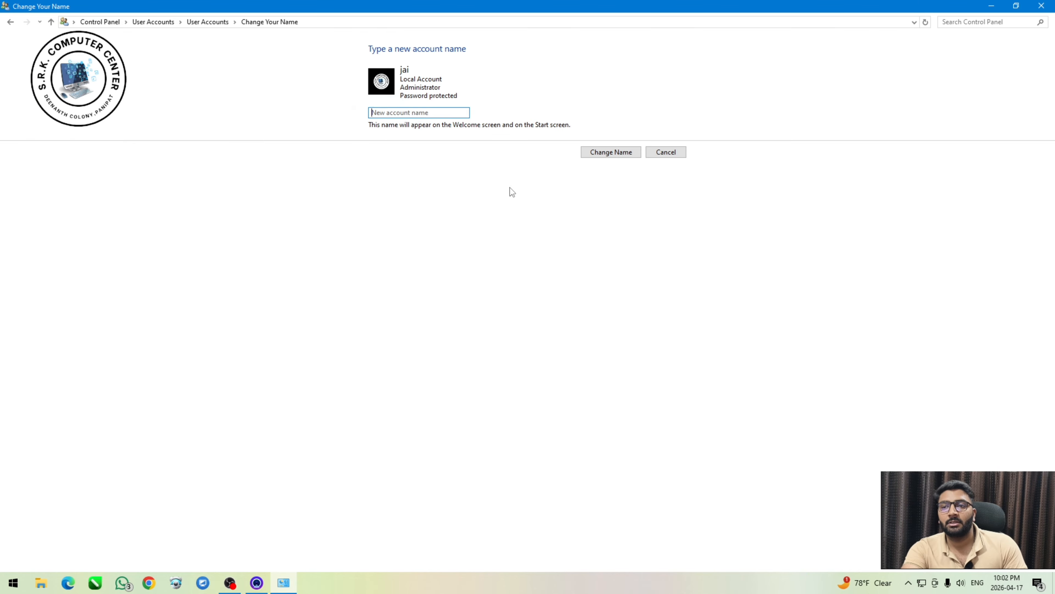
click(445, 110)
text(Dco)
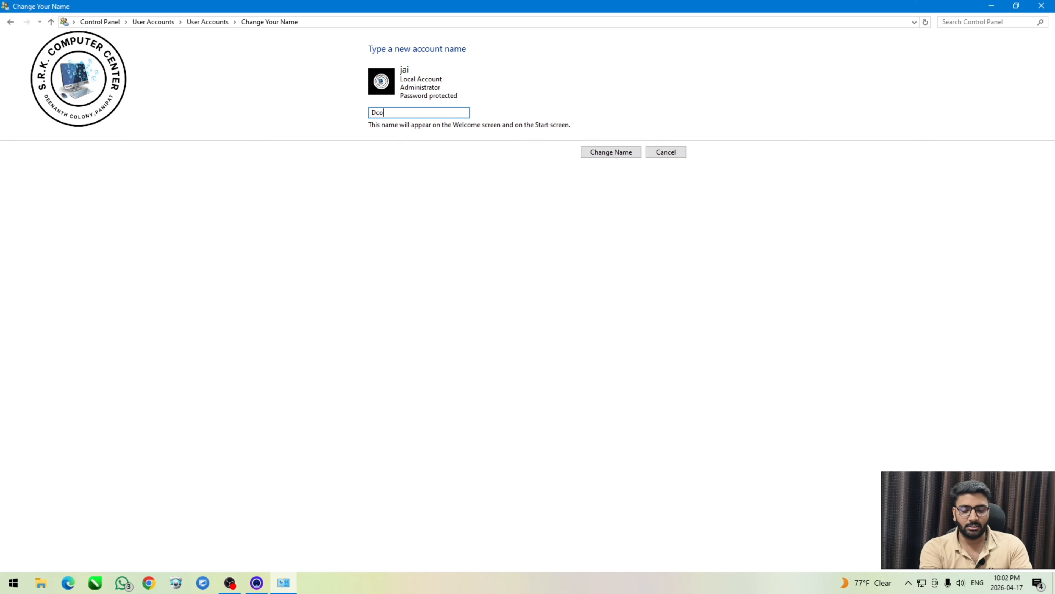
text(de_)
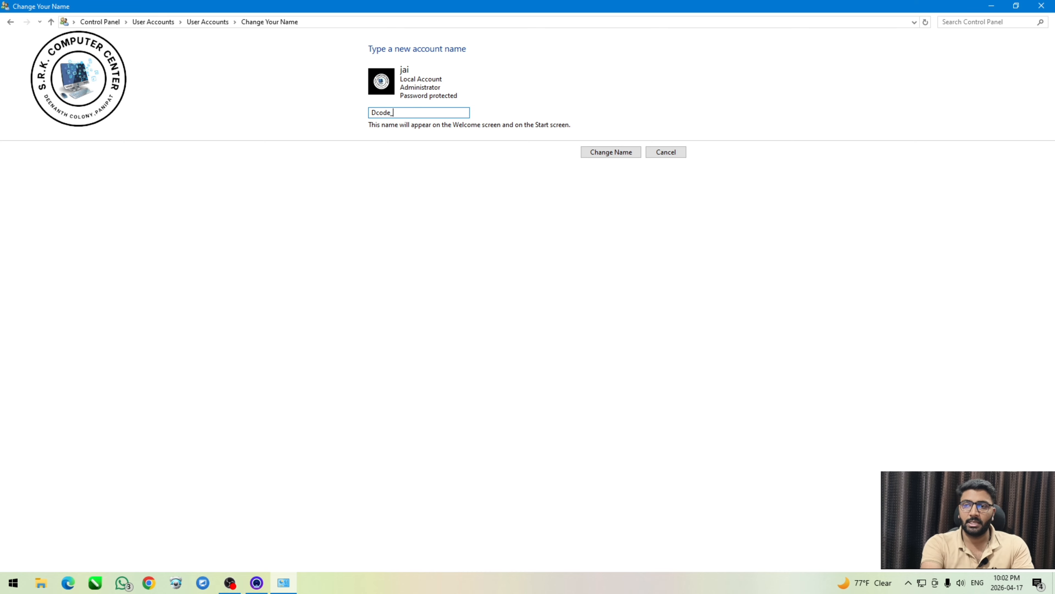
text(jaii)
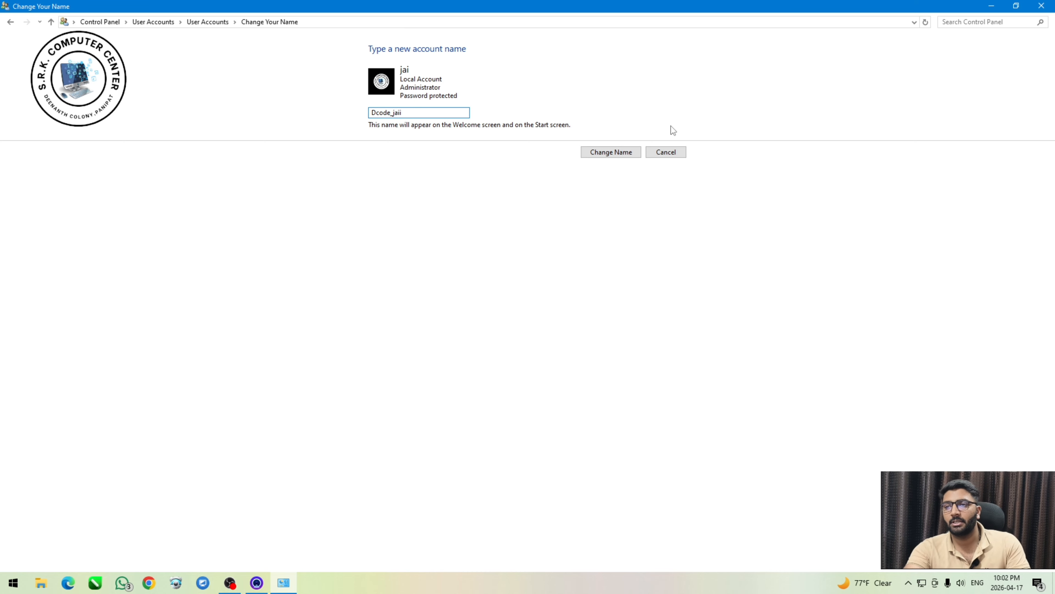
click(615, 151)
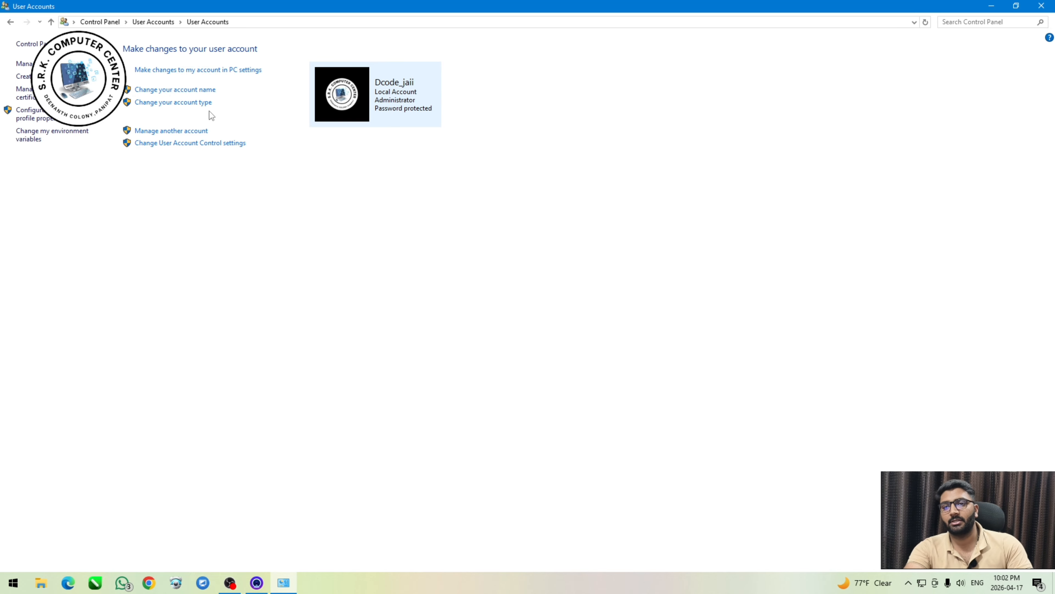
View the account type options and the help link about standard accounts, close the browser and cancel the type change.
click(205, 103)
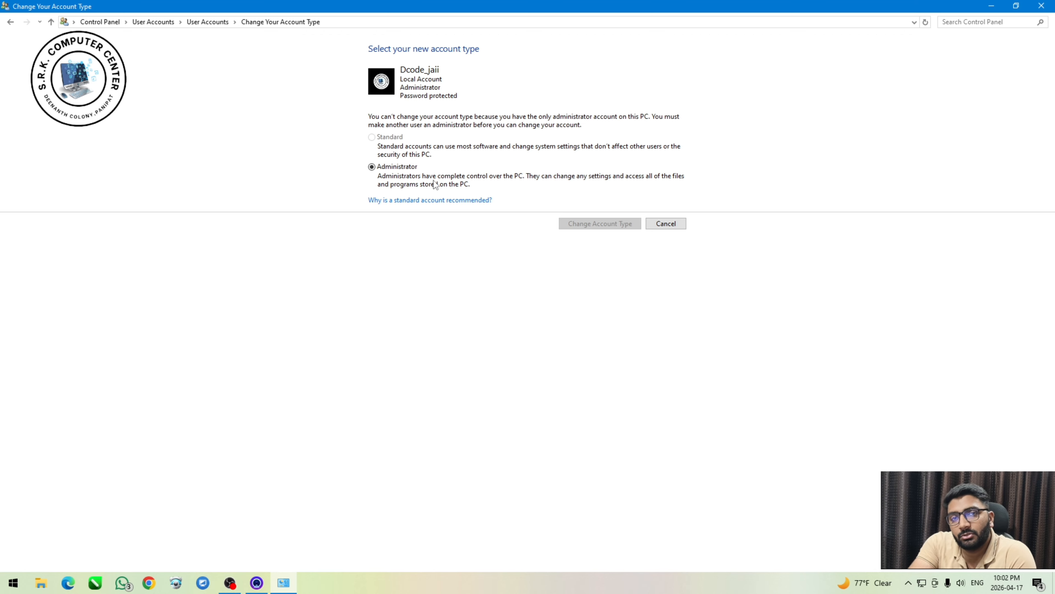
click(399, 201)
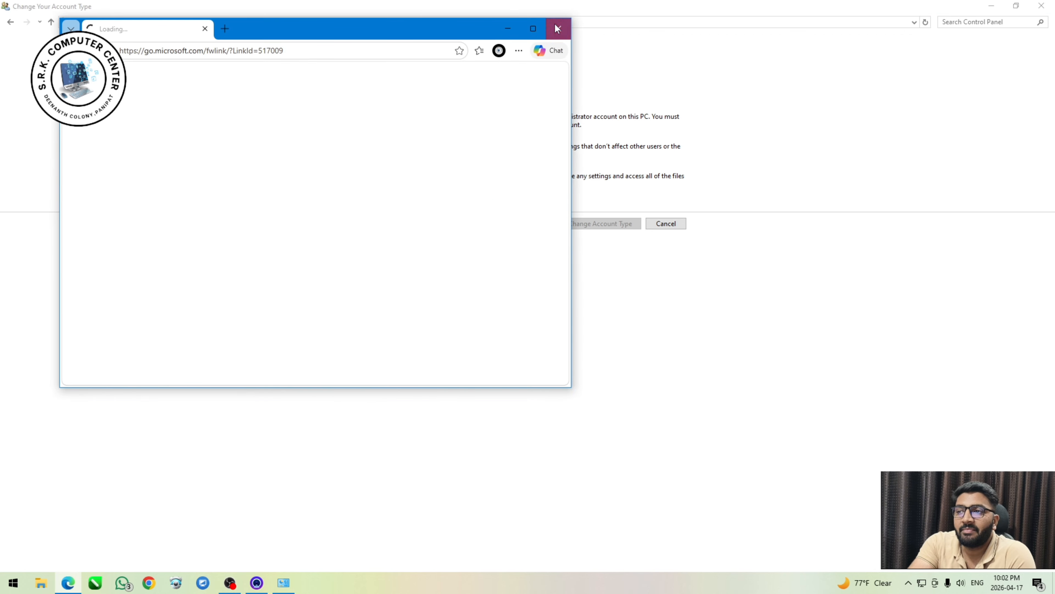
click(557, 28)
click(661, 225)
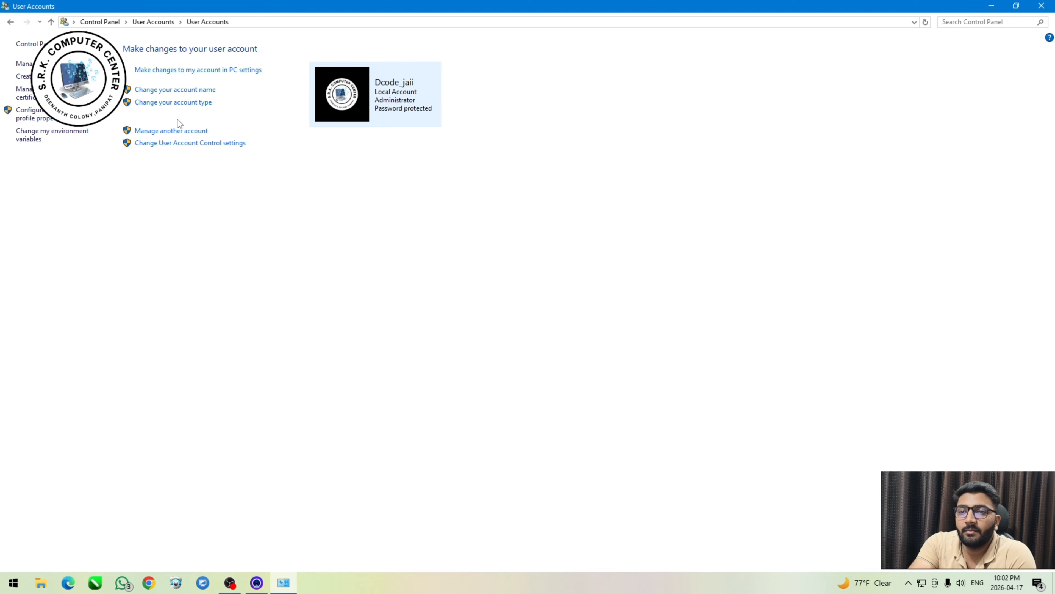
View the Manage Accounts page and the PC settings page for adding a new user, and return to User Accounts.
click(192, 131)
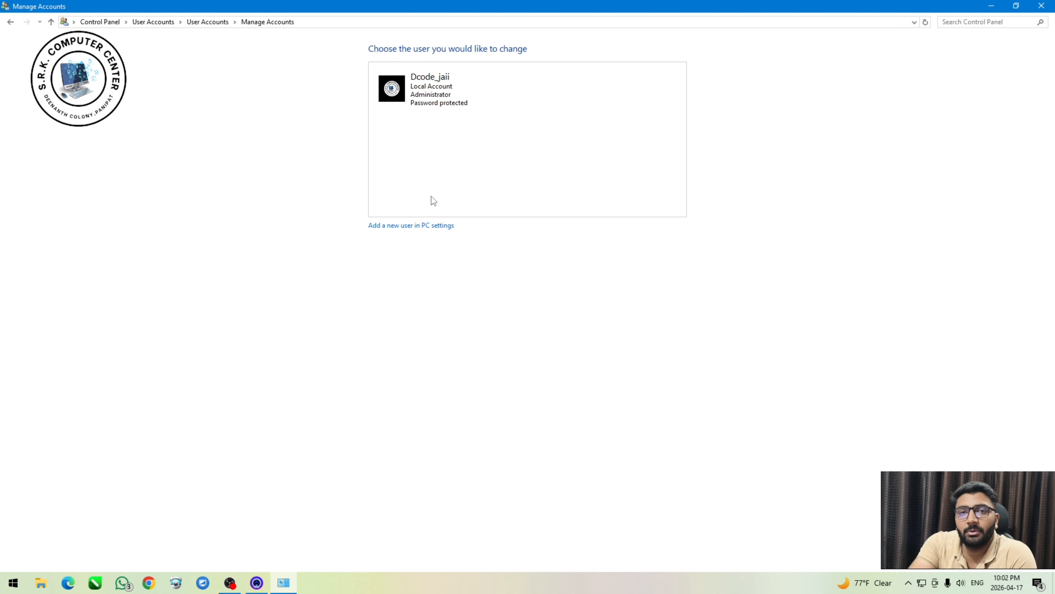
click(403, 225)
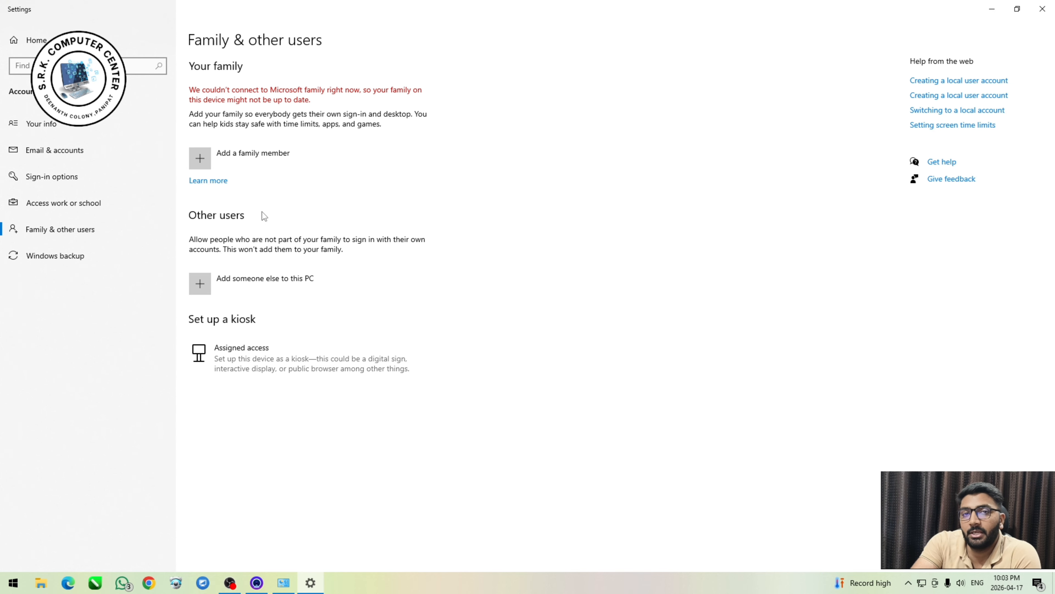
click(1043, 9)
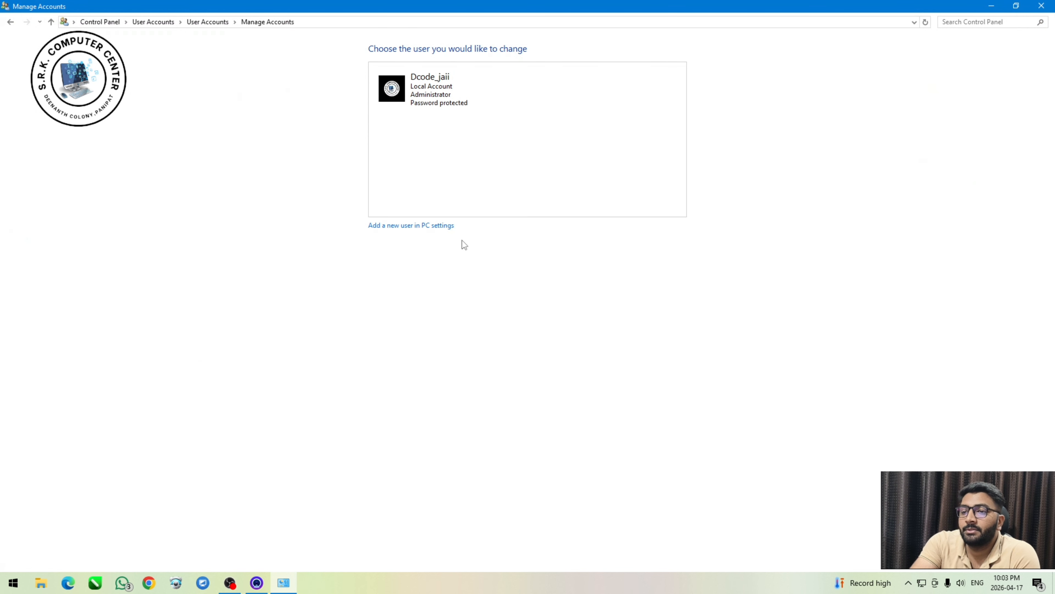
click(11, 23)
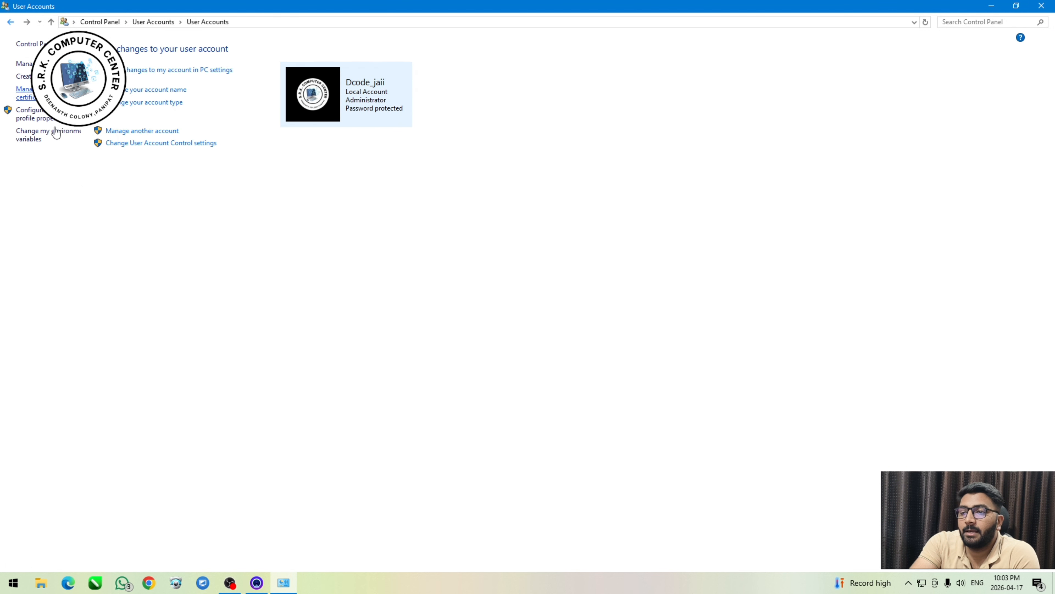
Try the User Account Control notification level at Never notify and at Always notify, and cancel the settings.
click(179, 146)
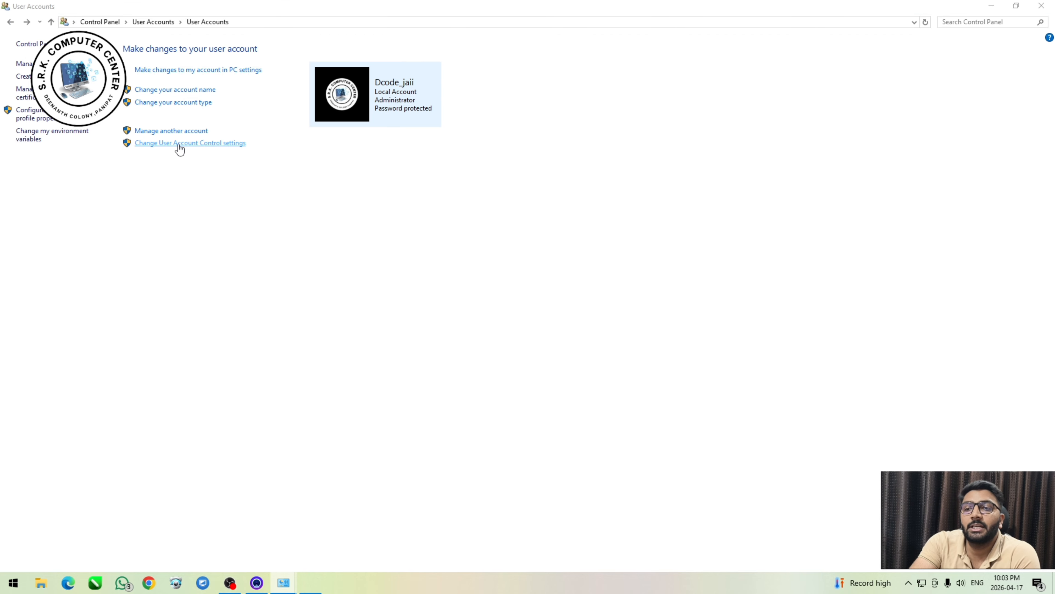
drag(514, 142, 422, 133)
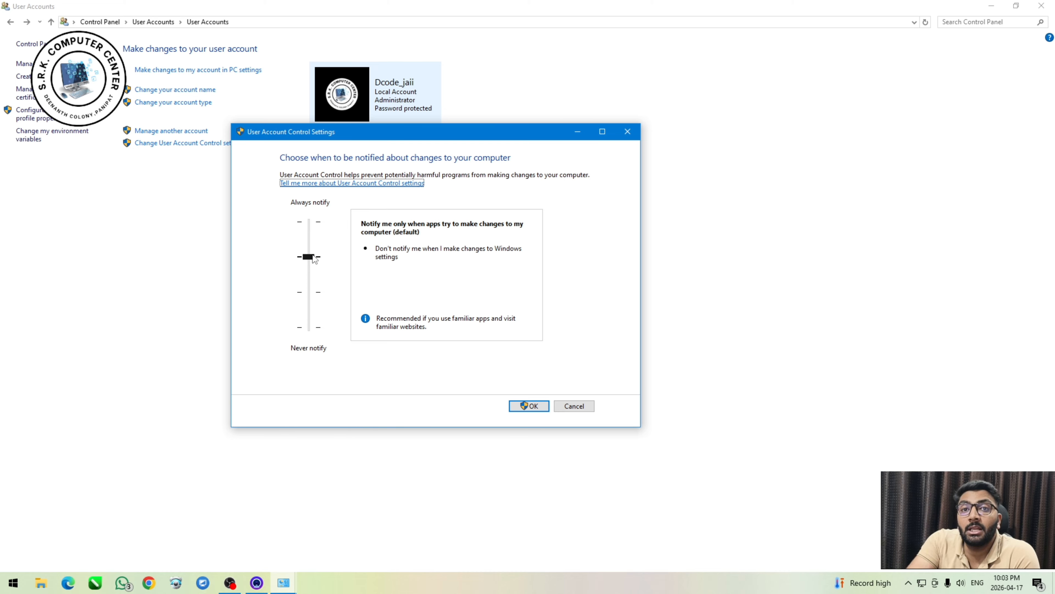
drag(314, 257, 323, 337)
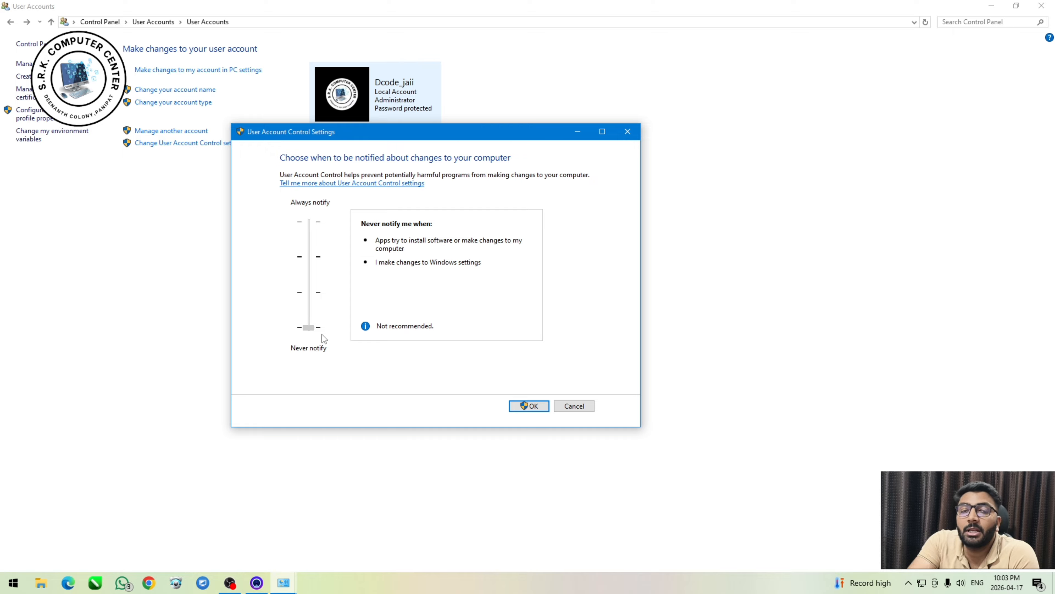
drag(321, 335, 318, 226)
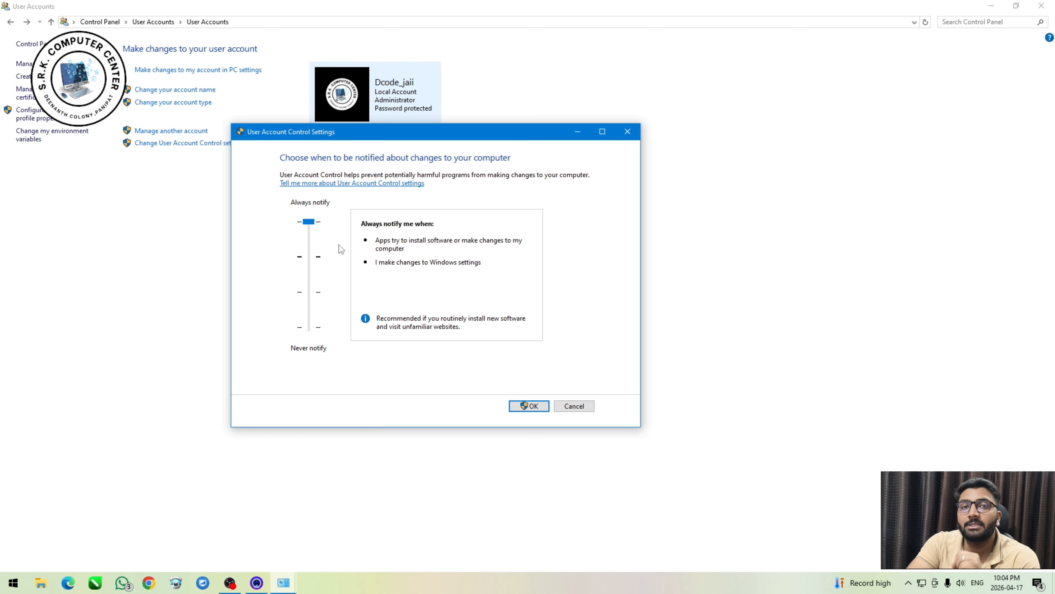
click(574, 407)
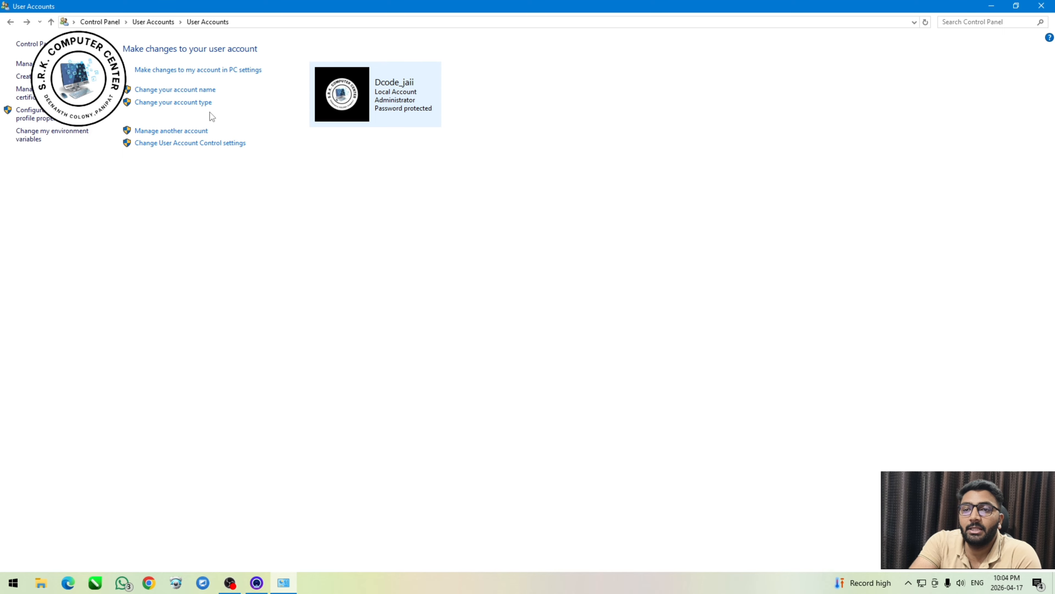
Return to the User Accounts category overview in the Control Panel.
click(11, 22)
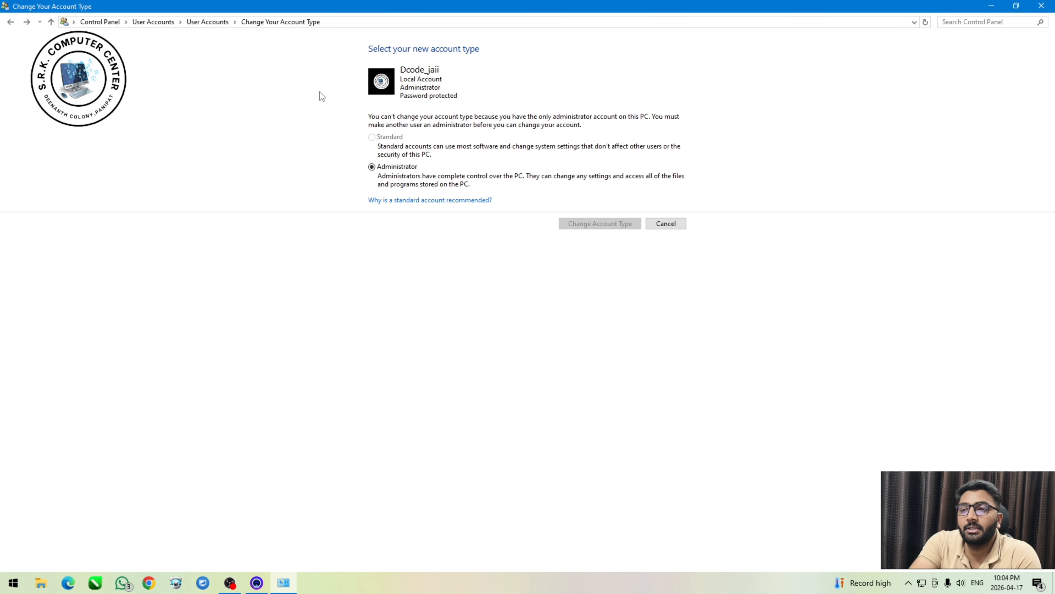
click(54, 24)
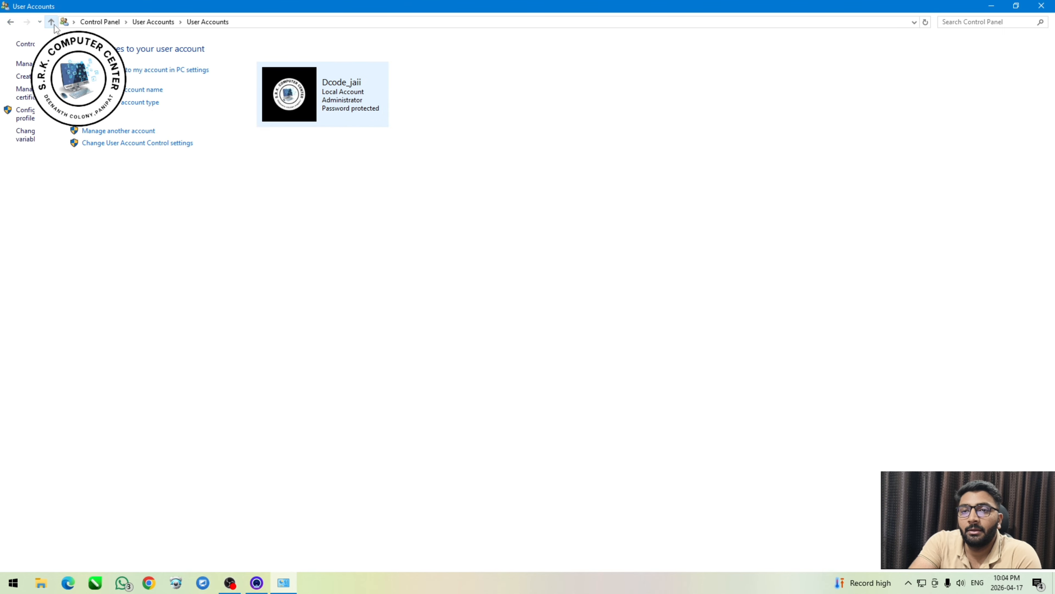
click(53, 25)
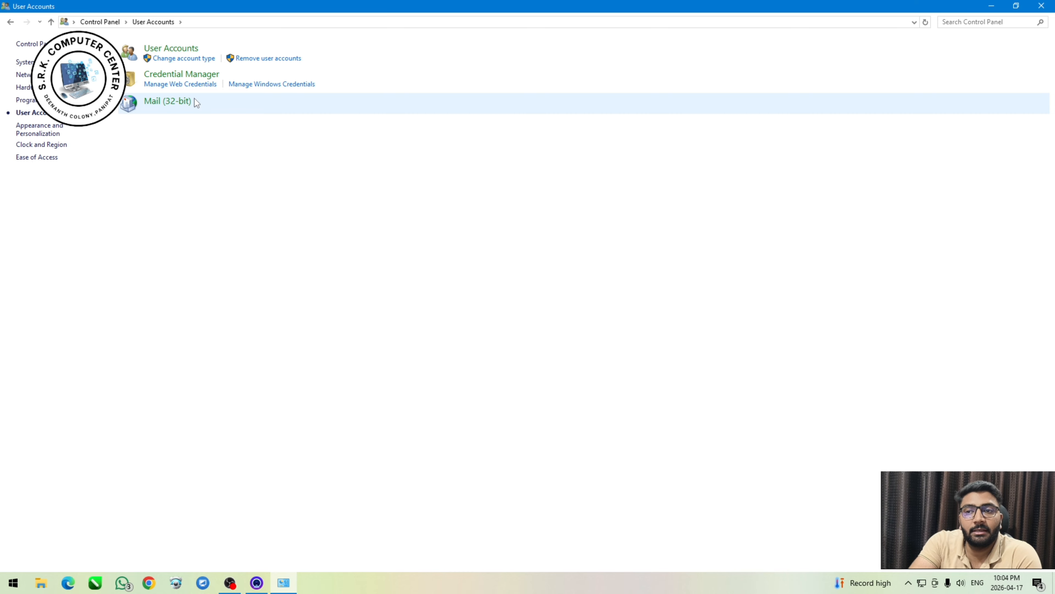
View the pages for changing an account type and removing user accounts from the User Accounts category.
click(201, 61)
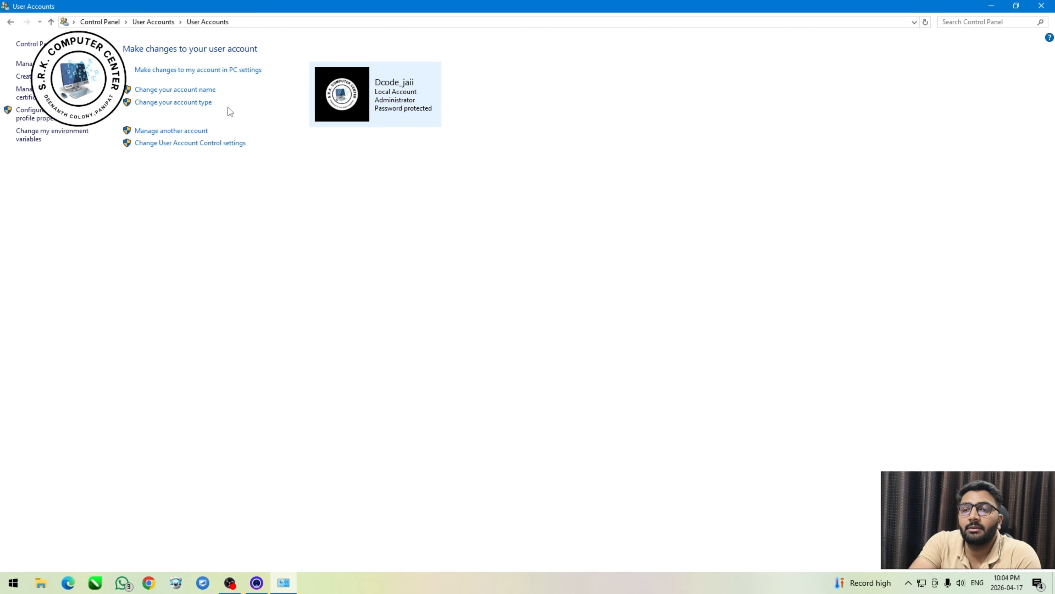
click(51, 22)
click(184, 58)
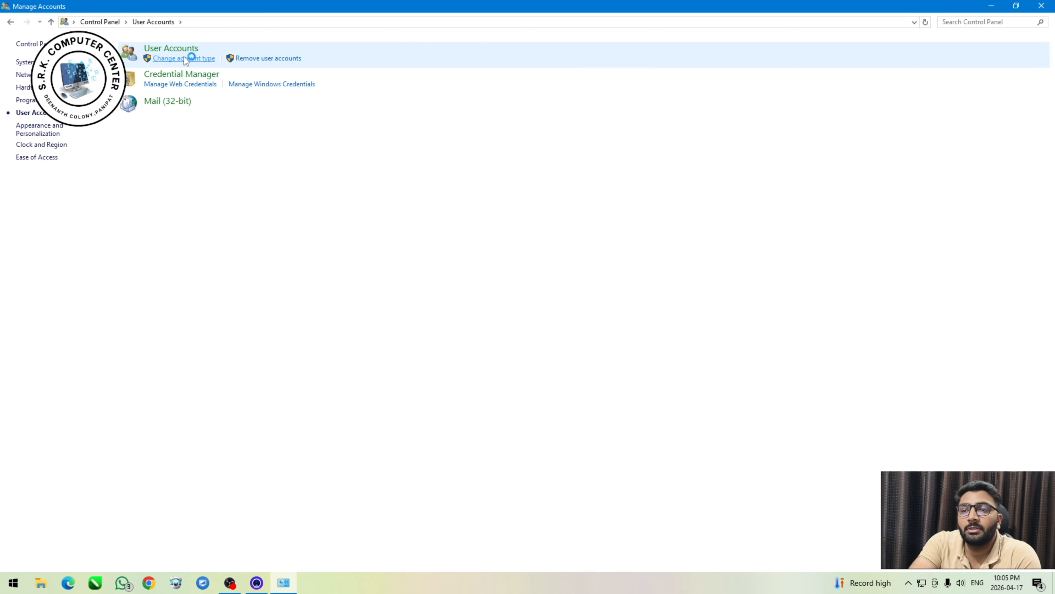
click(50, 22)
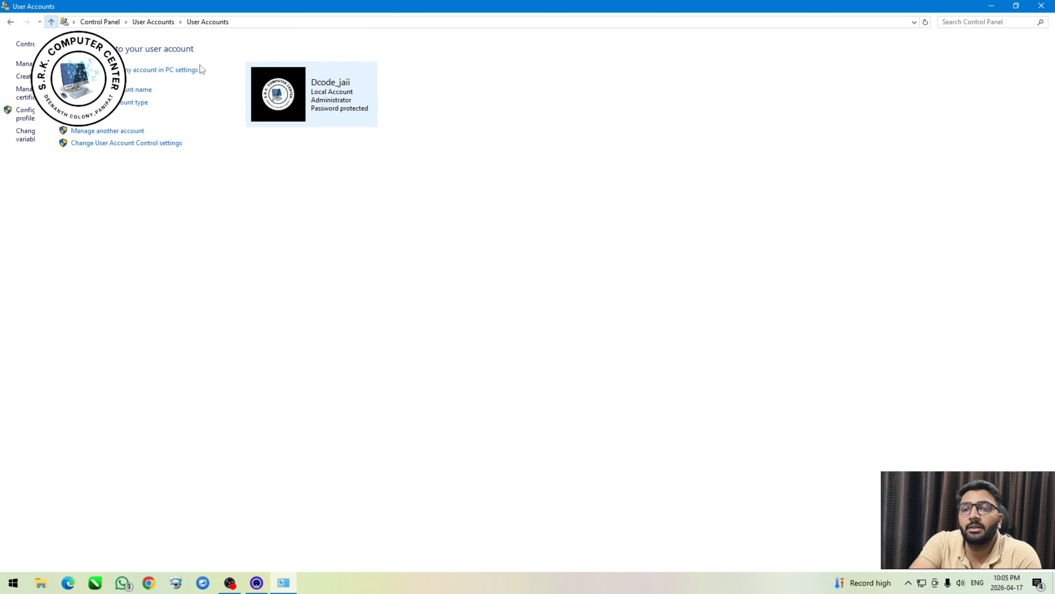
click(51, 22)
click(266, 59)
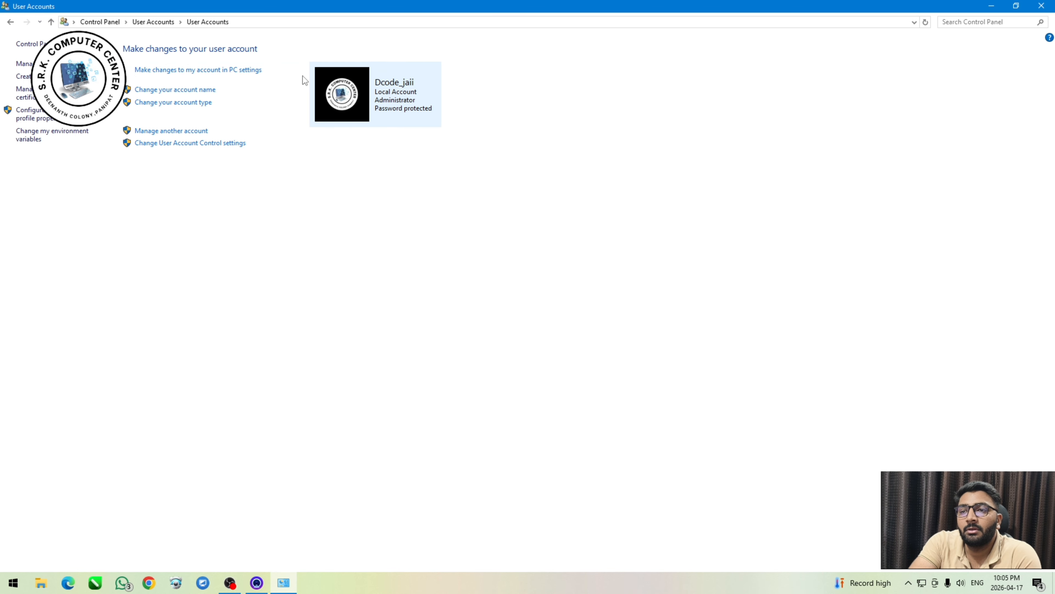
Go back through the previously visited User Accounts pages.
click(15, 24)
click(15, 24)
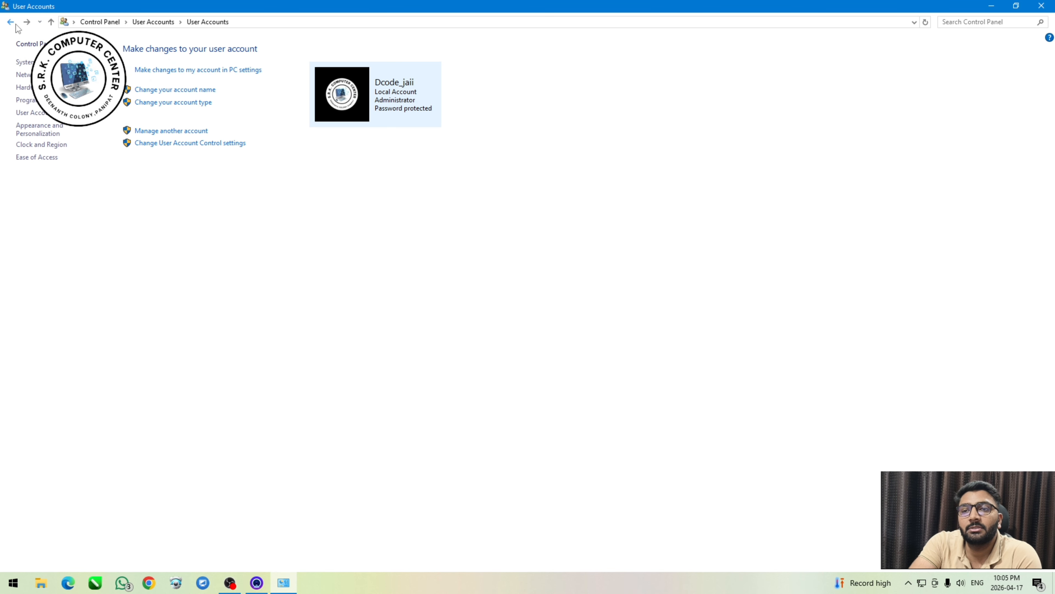
click(15, 24)
click(15, 25)
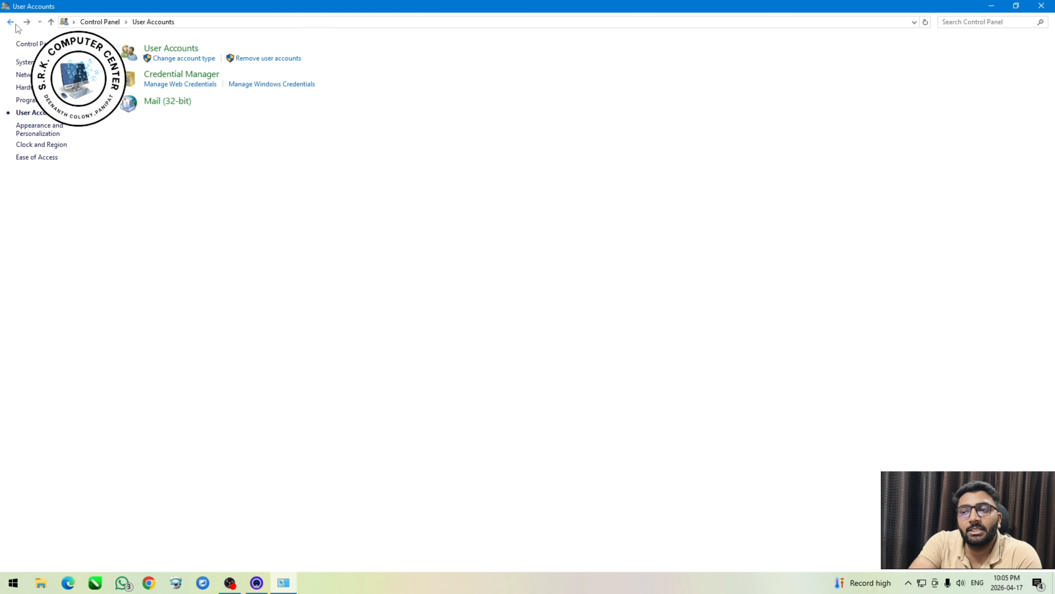
click(15, 24)
click(14, 24)
click(15, 24)
click(14, 24)
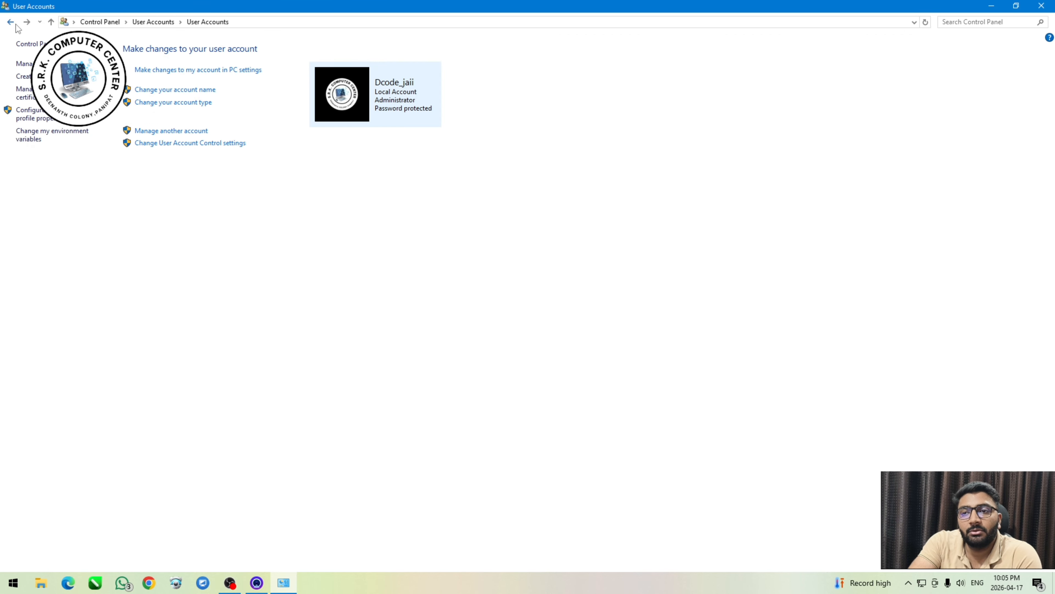
click(15, 25)
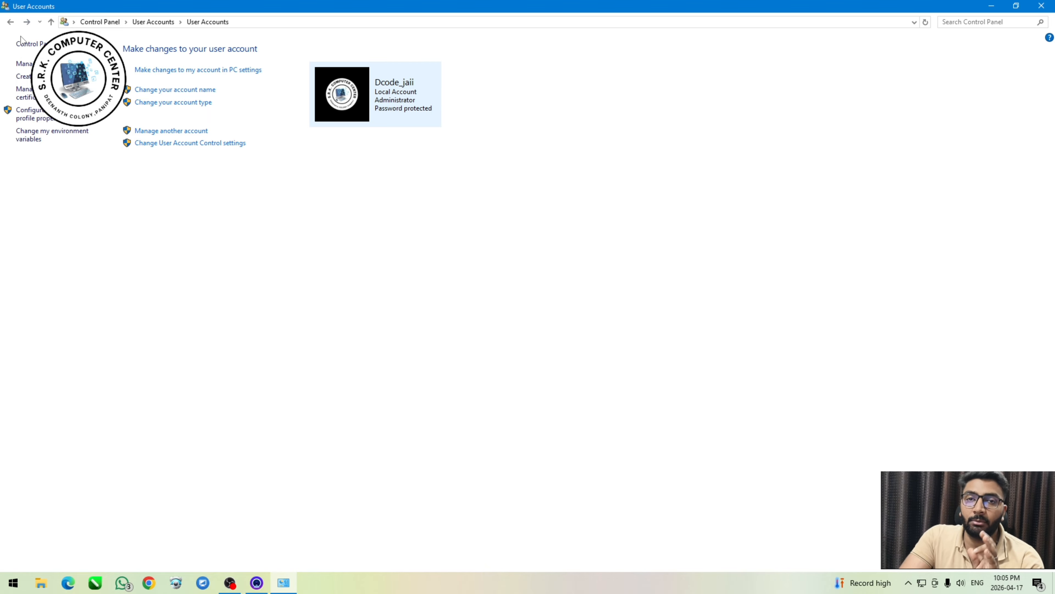
click(11, 23)
click(10, 22)
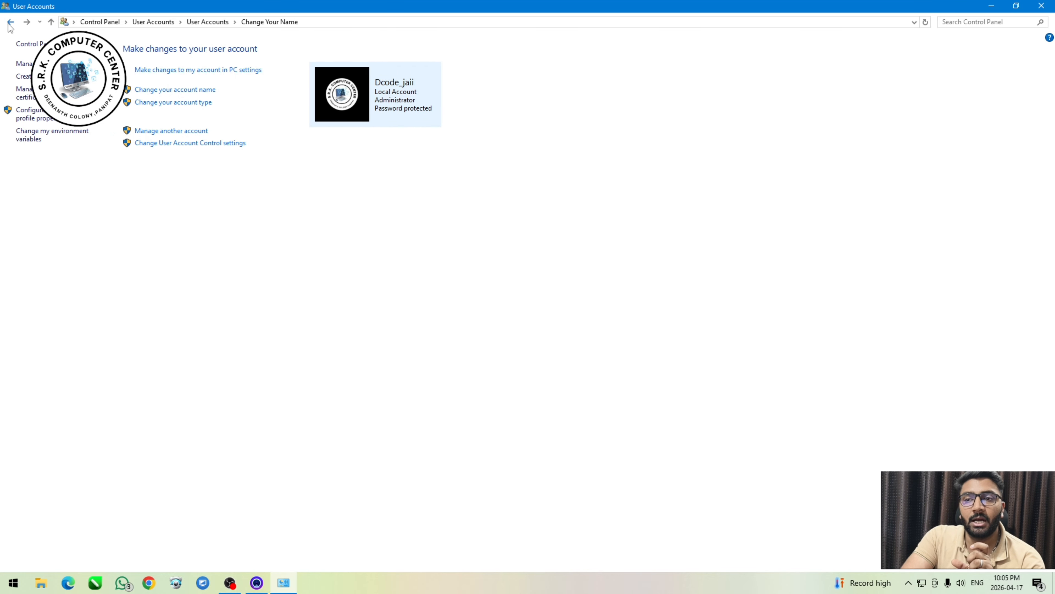
Return to the Control Panel's main category overview and close the window to get back to the desktop.
click(51, 22)
click(50, 22)
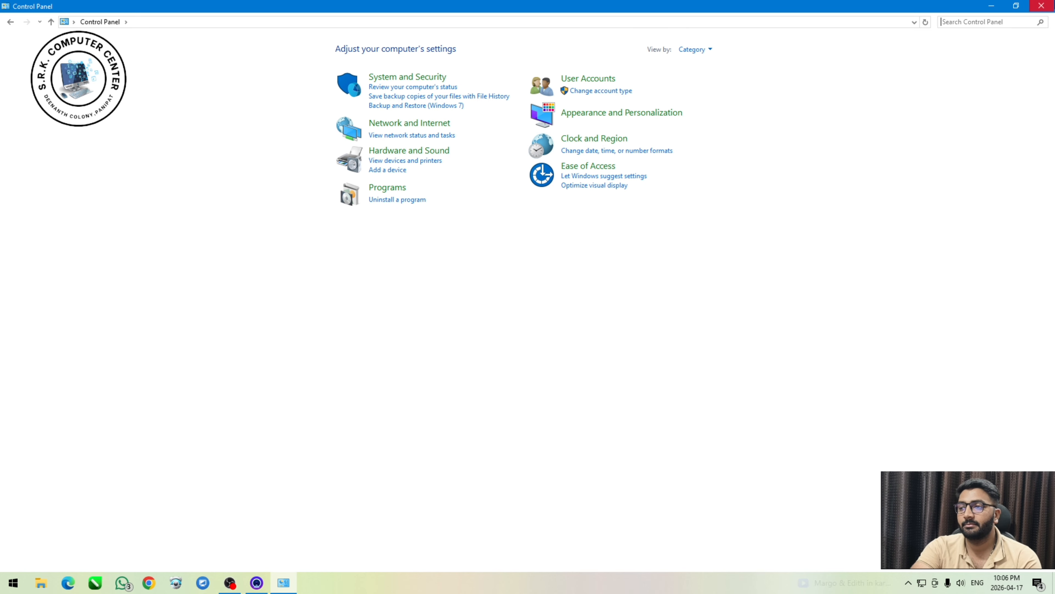
click(1042, 6)
right_click(343, 277)
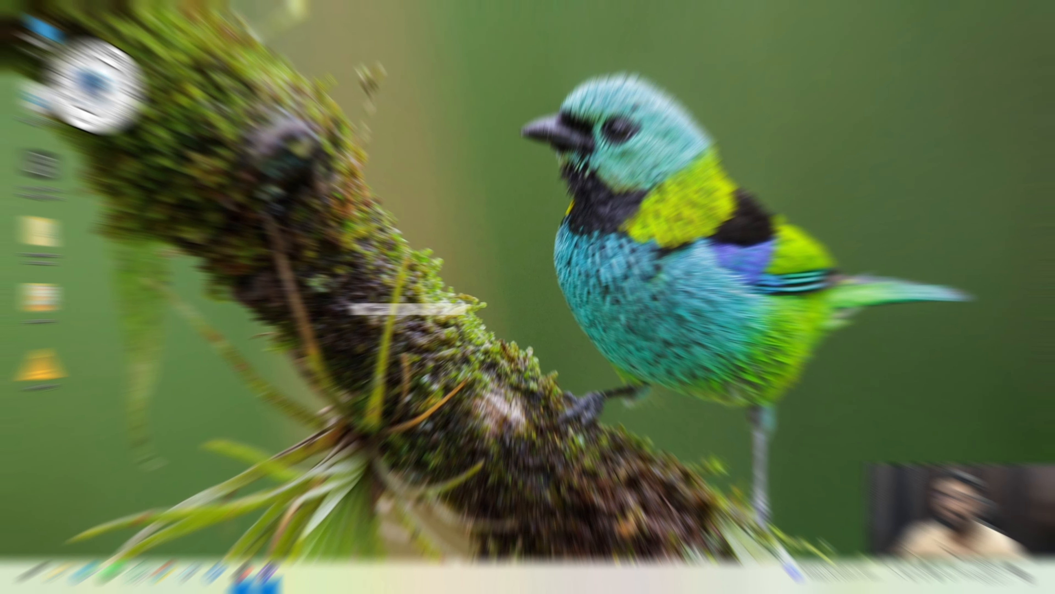